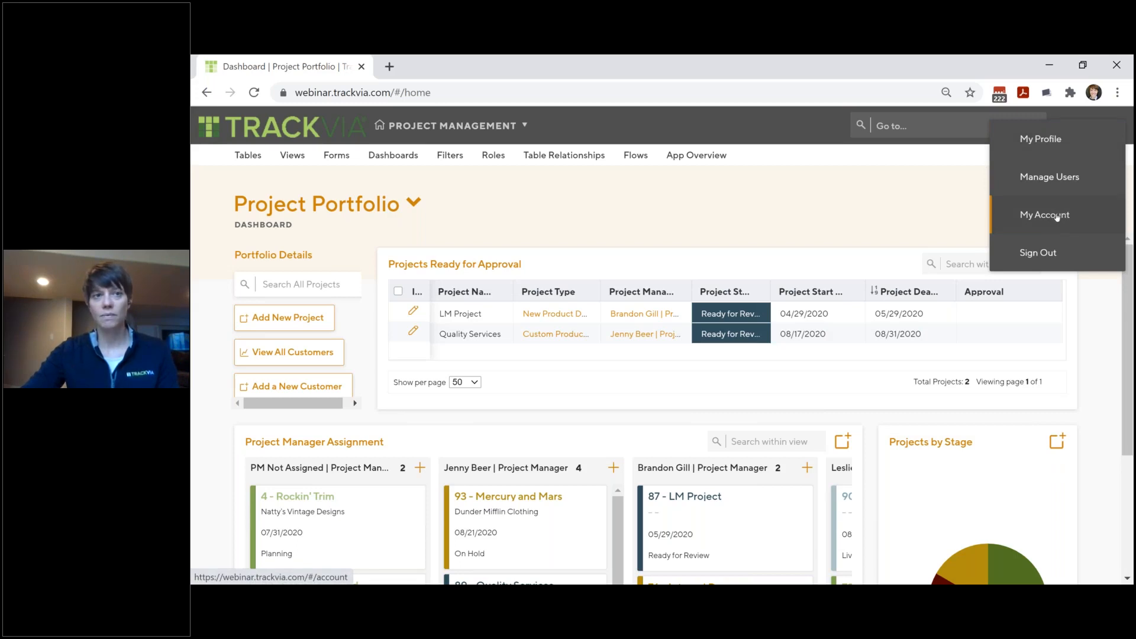
Replace the account's primary logo with the Pluto's Norway image trial logo3.png and apply it to the site theme.
click(1057, 217)
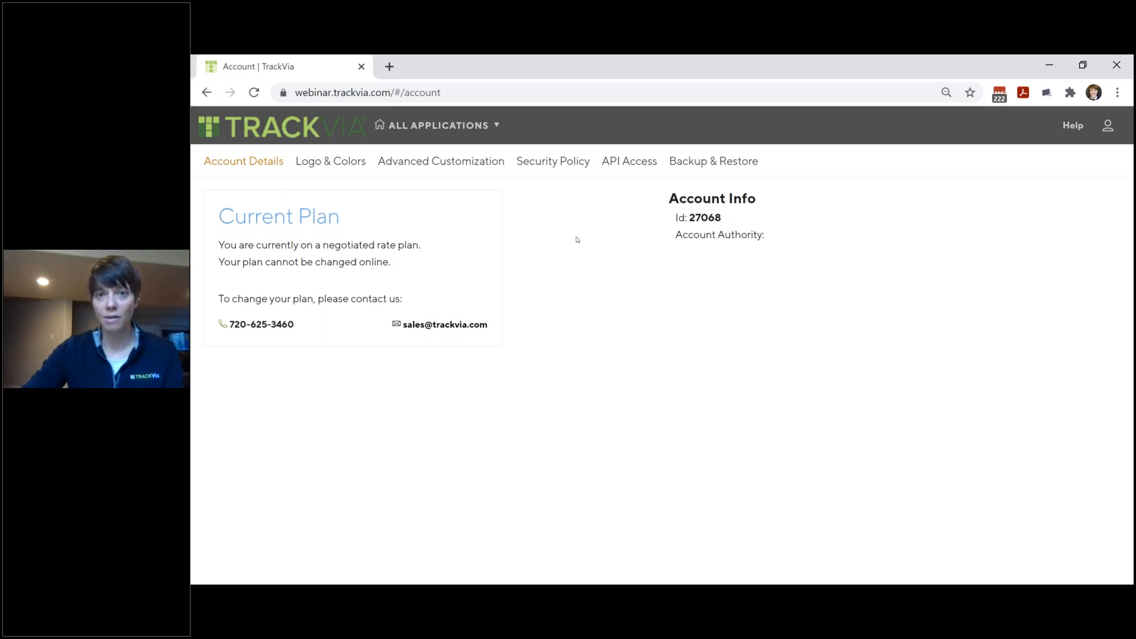
click(338, 169)
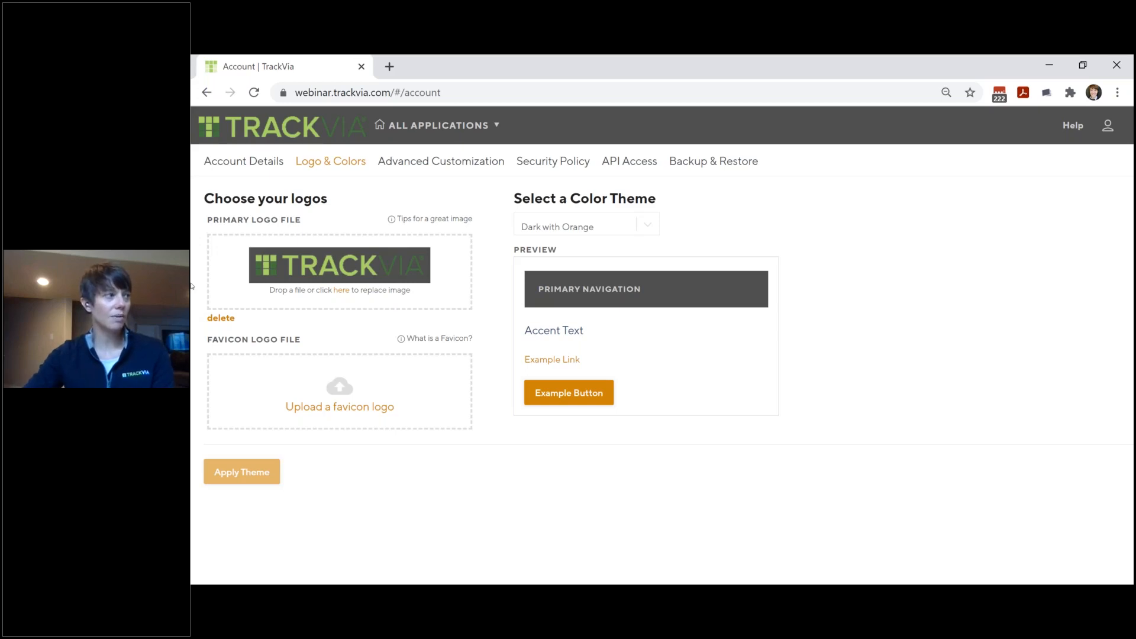
drag(190, 286, 385, 267)
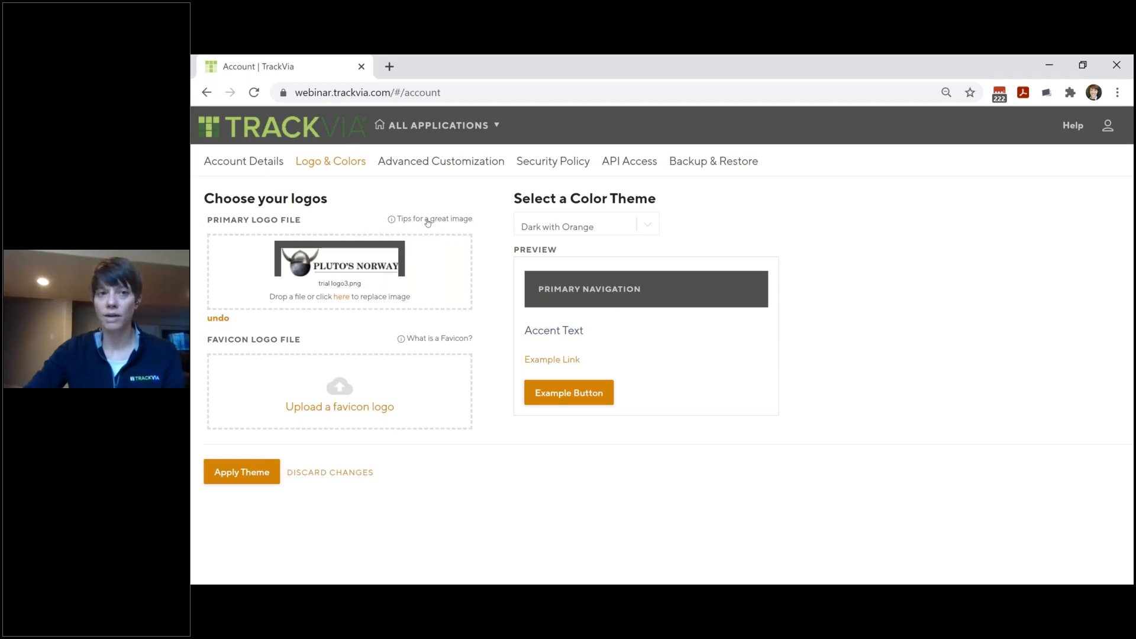
click(248, 481)
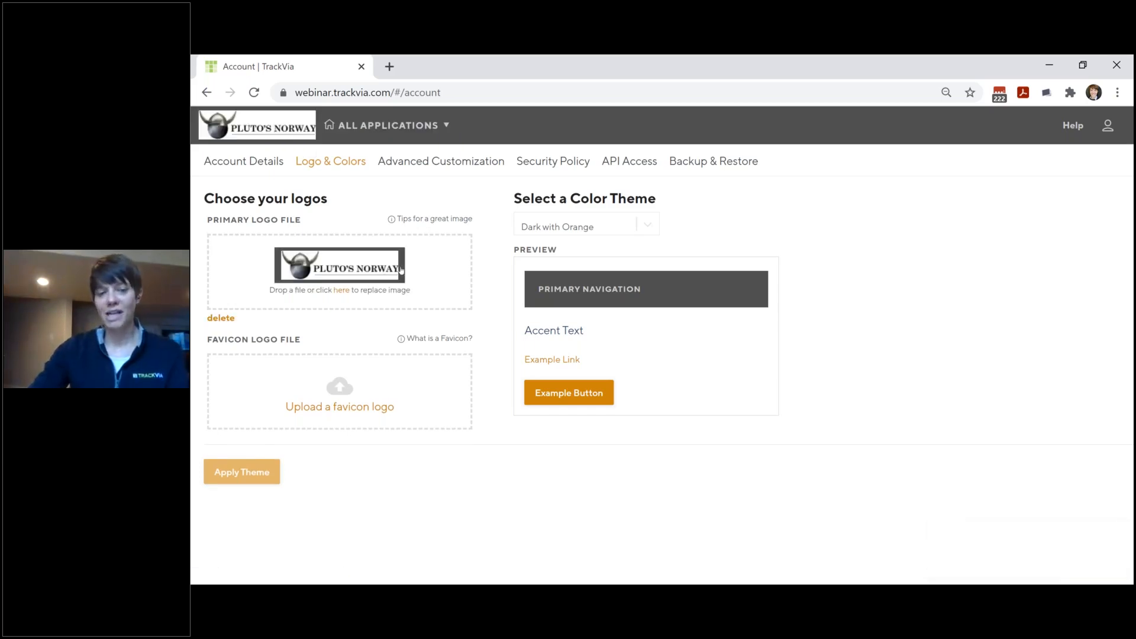
Set the account's color theme to Light with Green and apply it.
click(651, 228)
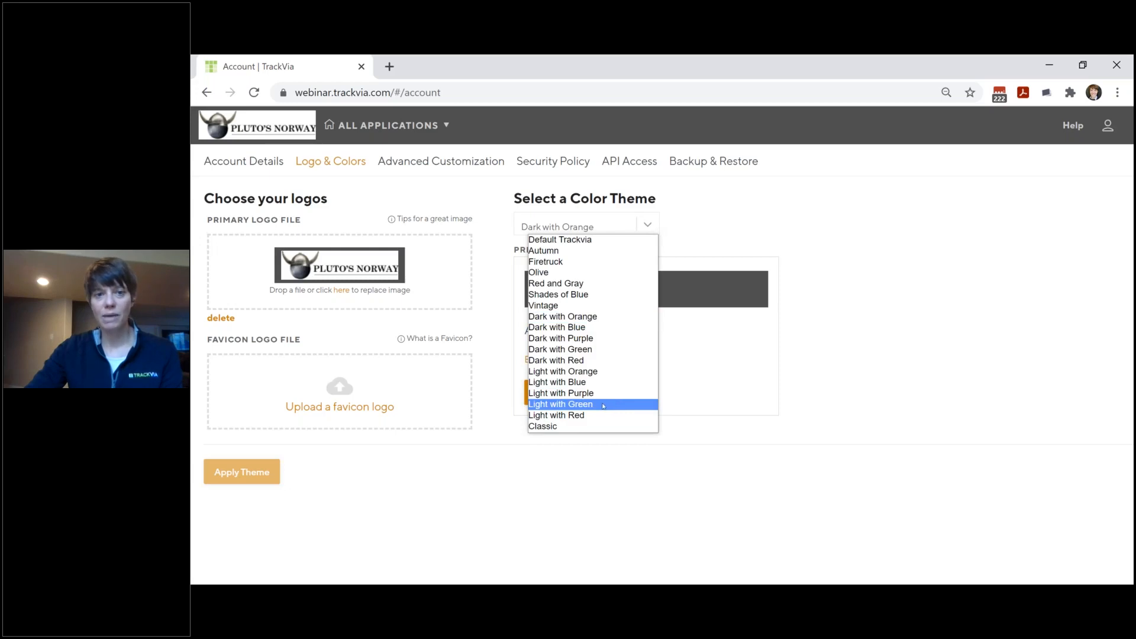
click(604, 406)
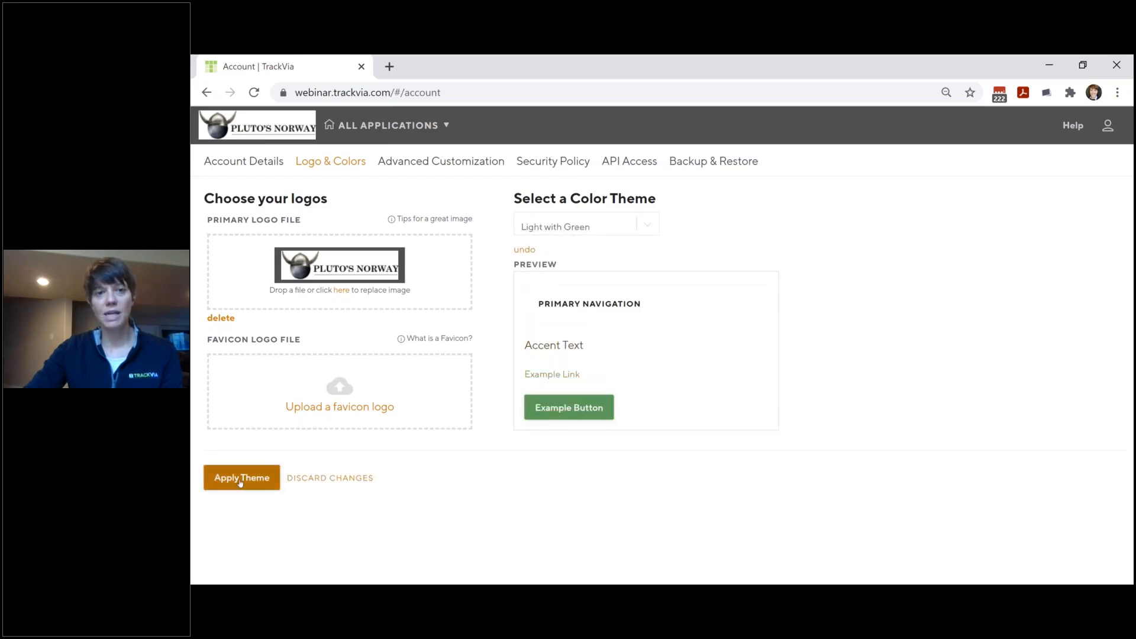
click(240, 481)
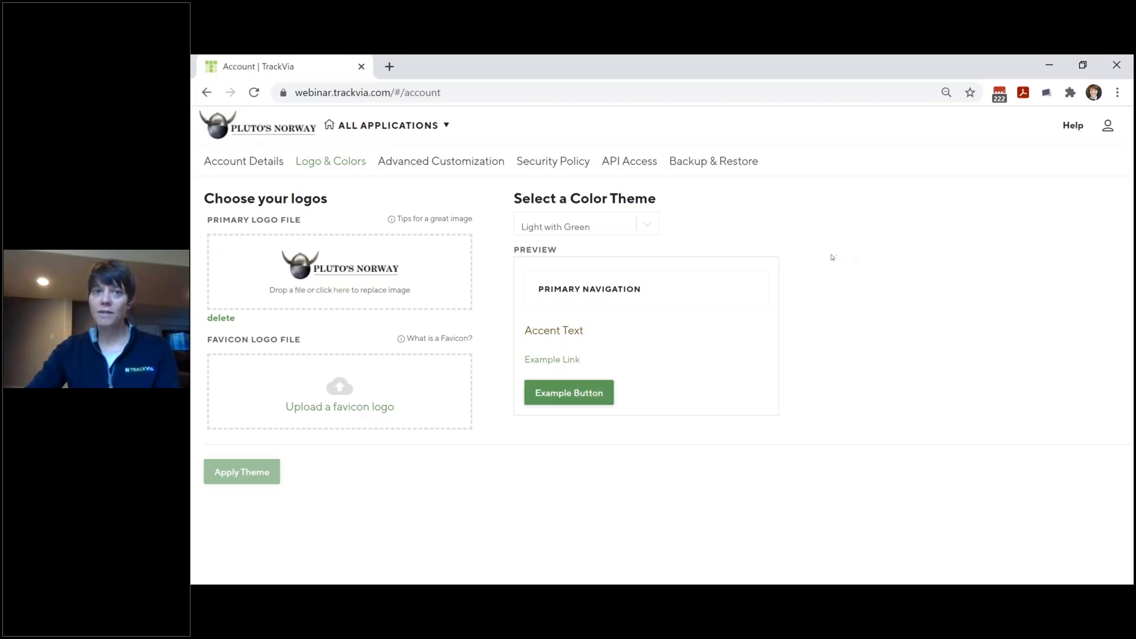
Change the company or service name to Pluto's Norway in the advanced customizations and save.
click(458, 164)
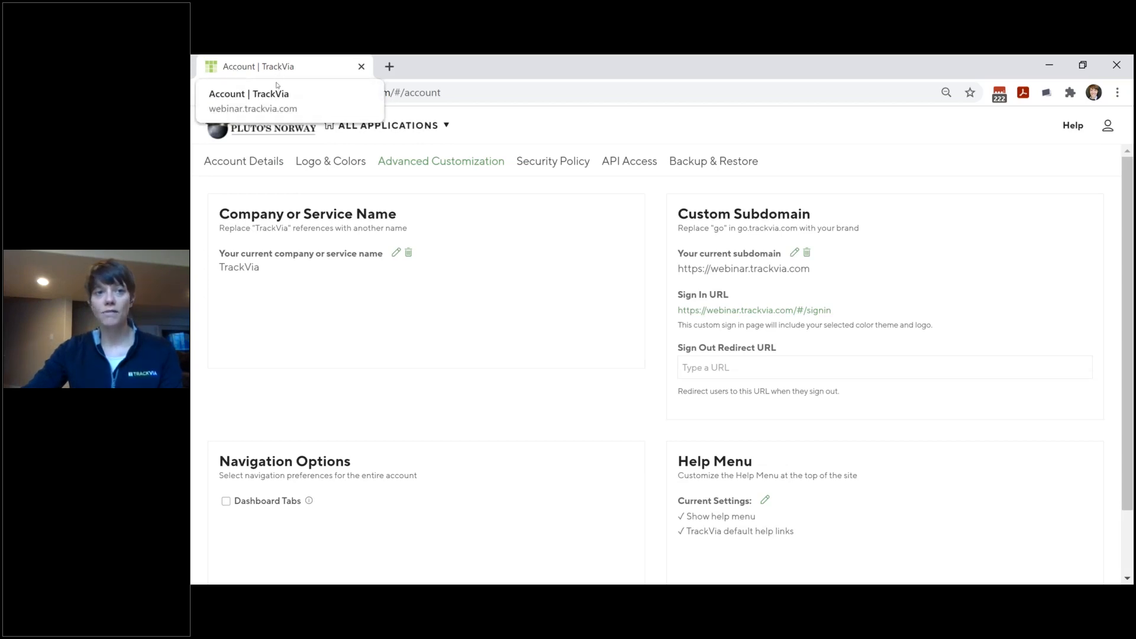
click(396, 253)
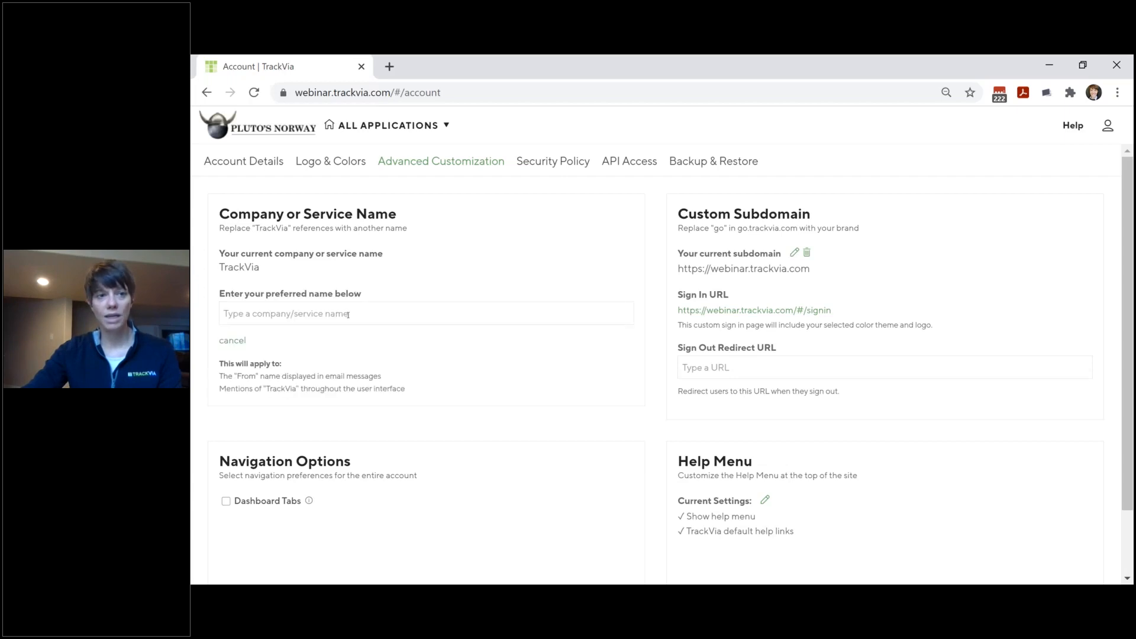
click(348, 315)
text(Pluto's Norway)
scroll(422, 408, down, 1)
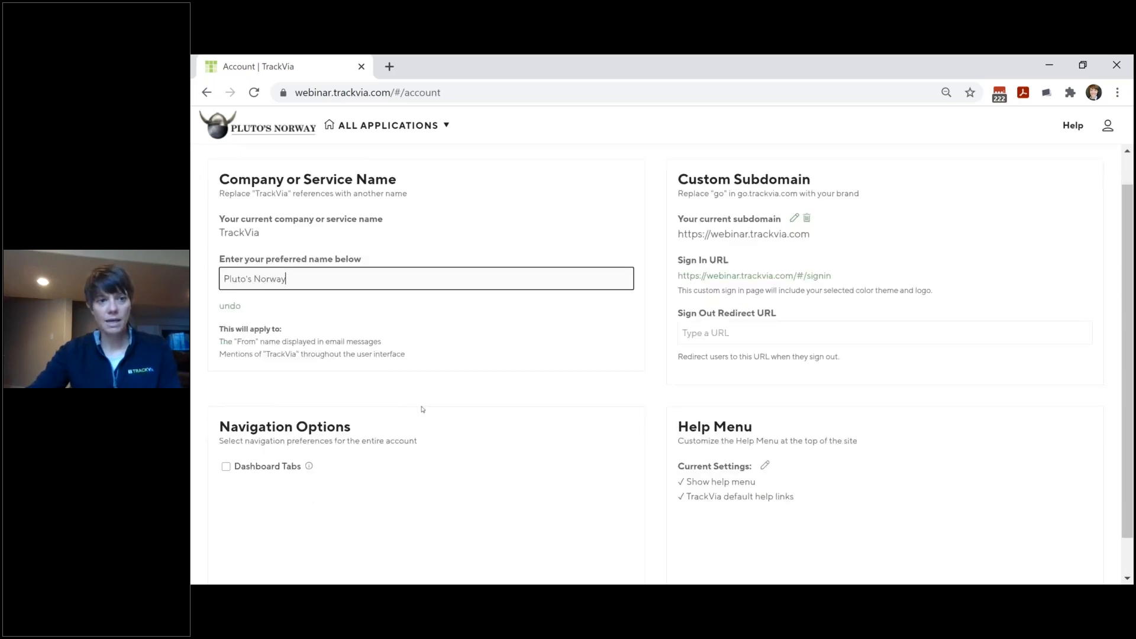
click(299, 566)
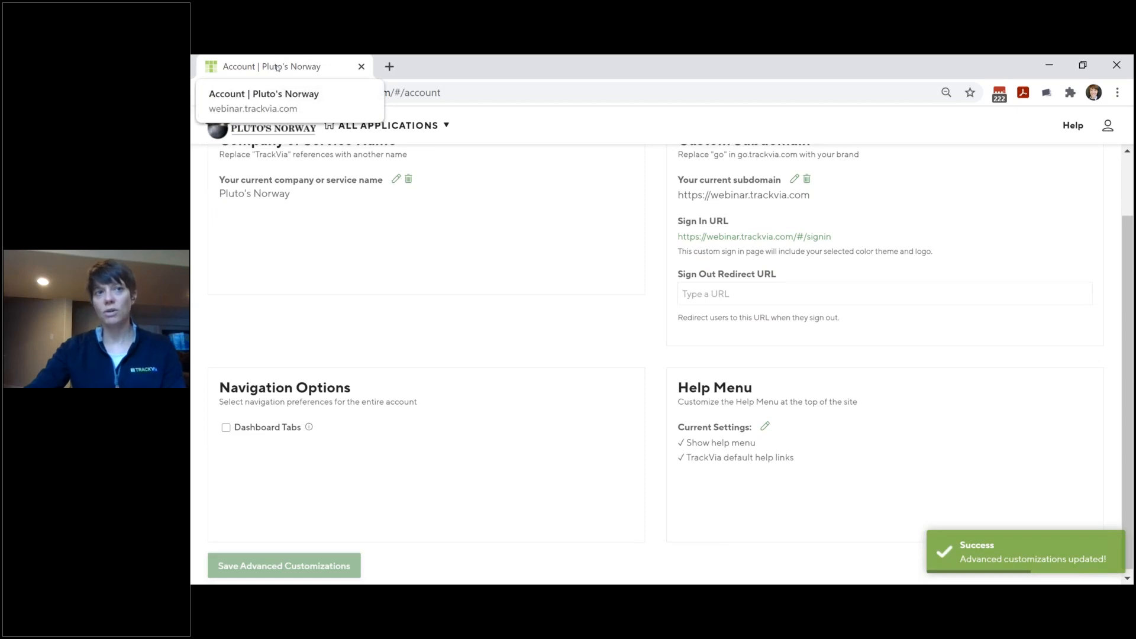
scroll(518, 234, up, 2)
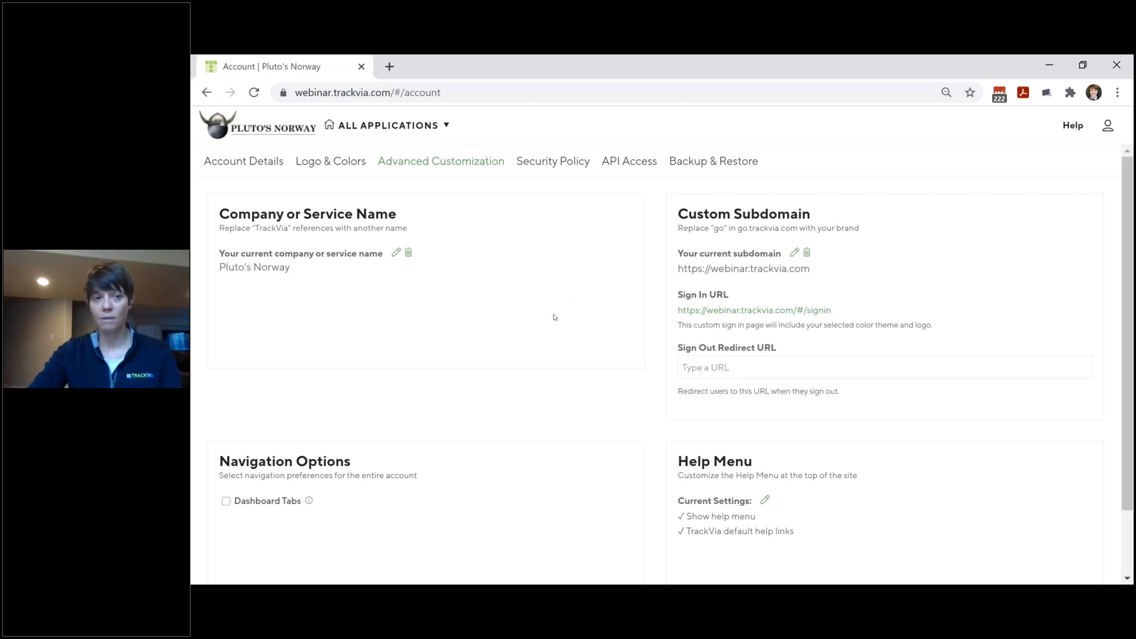
Sign out of go.trackvia.com in another browser and compare its default sign-in page with the branded one at webinar.trackvia.com.
click(192, 286)
drag(190, 136, 641, 56)
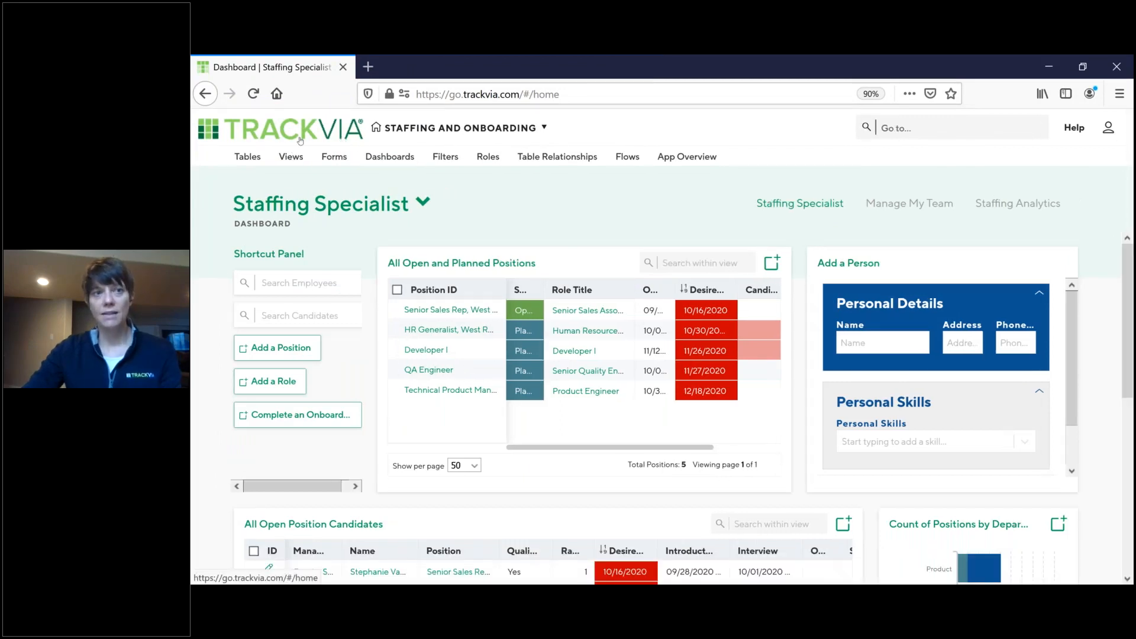
click(1110, 129)
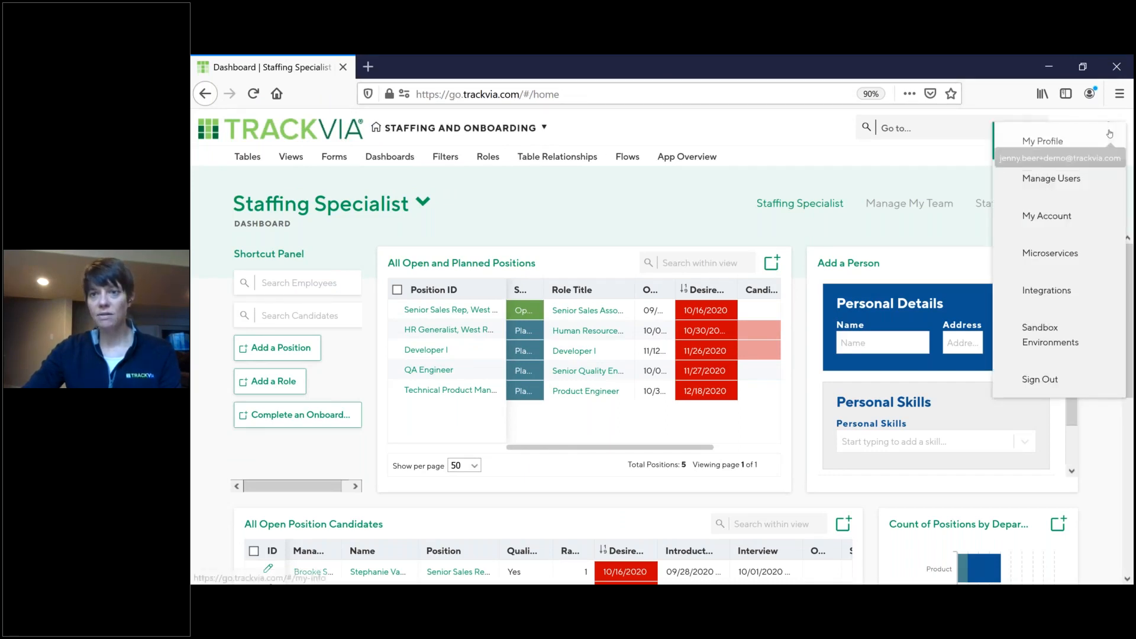
click(1040, 379)
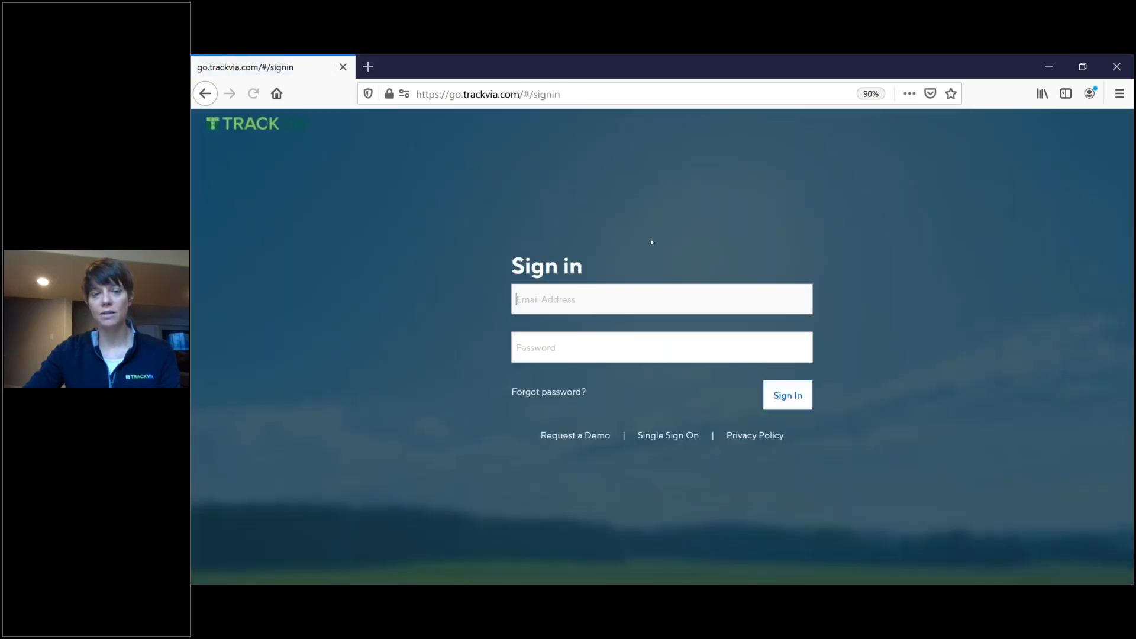
click(1028, 137)
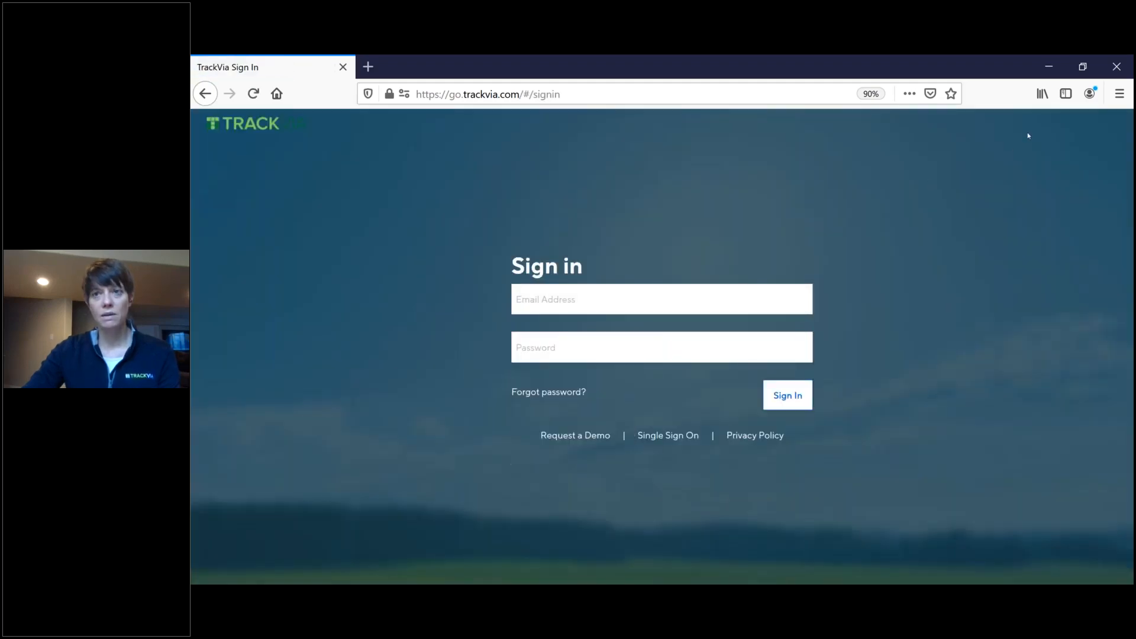
click(1045, 66)
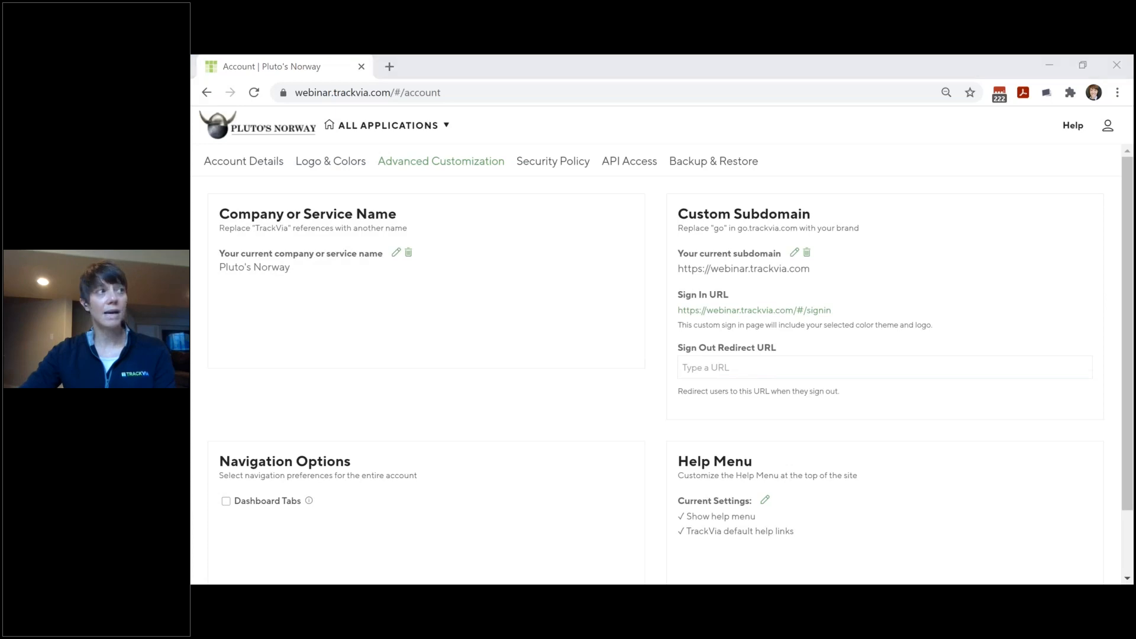
drag(193, 94, 796, 56)
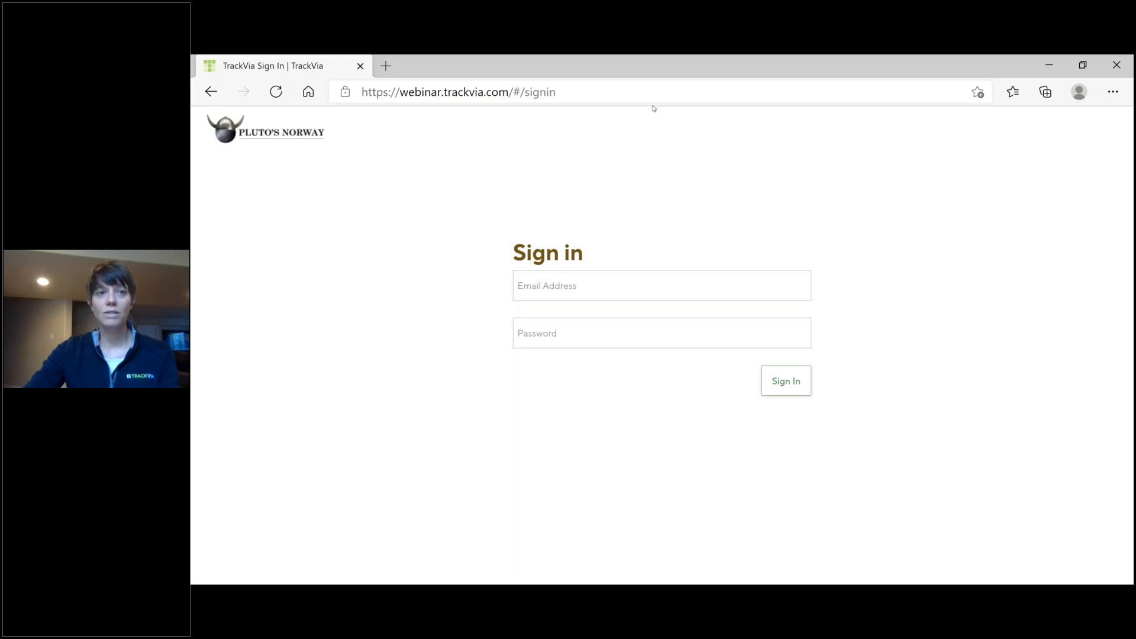
drag(654, 66, 648, 104)
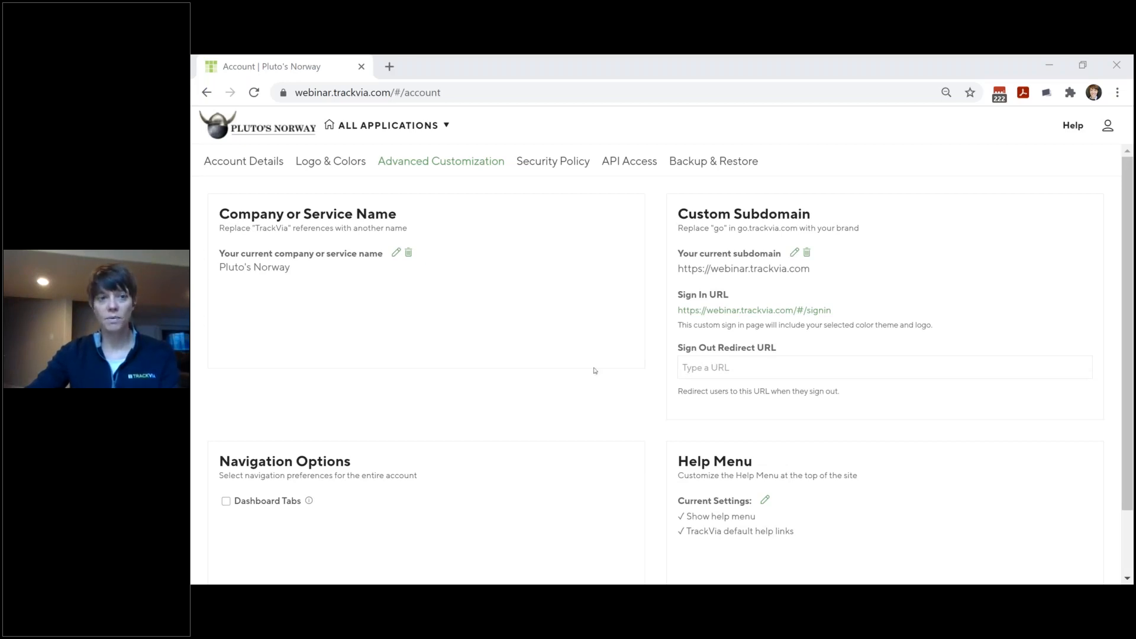
Open the Project Management home dashboard in a duplicate browser tab and look through its list of available dashboards.
scroll(595, 370, down, 2)
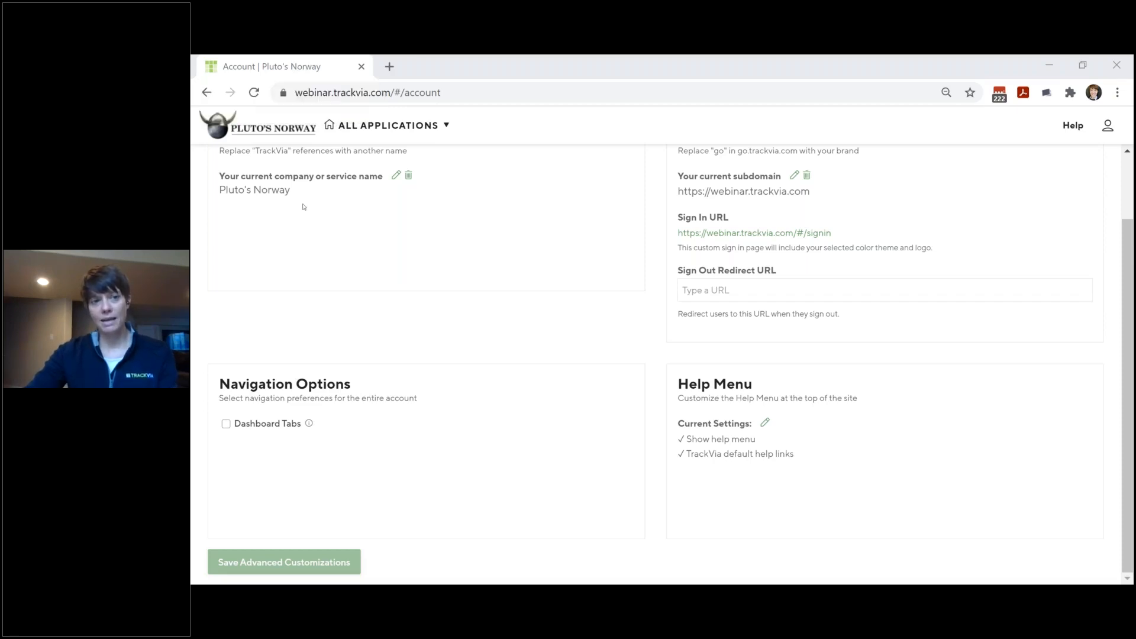
right_click(289, 67)
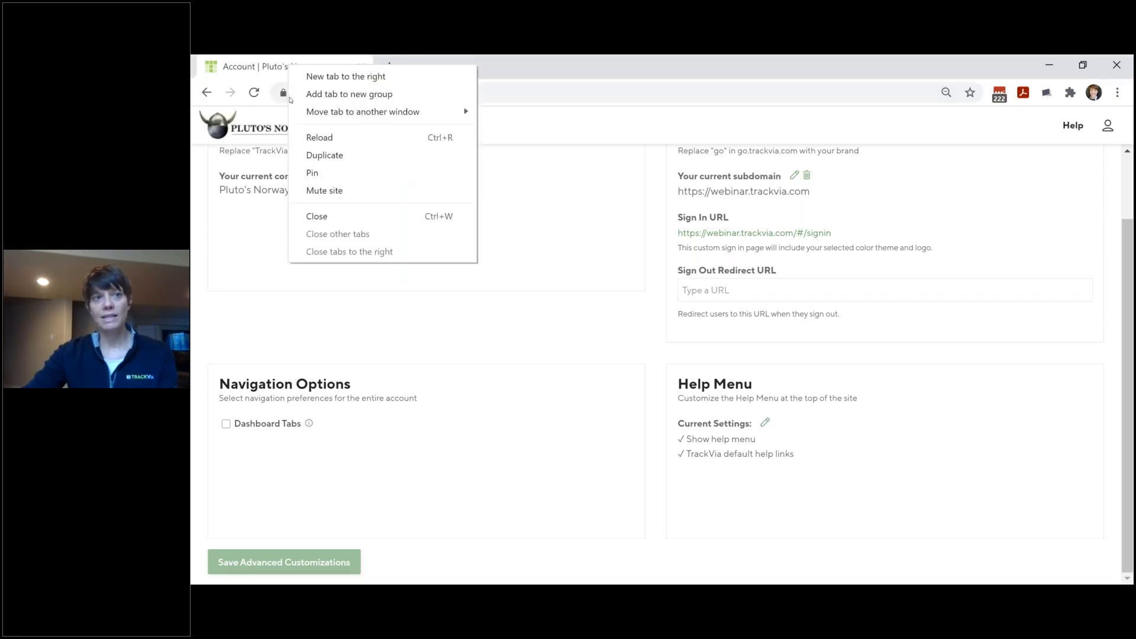
click(310, 155)
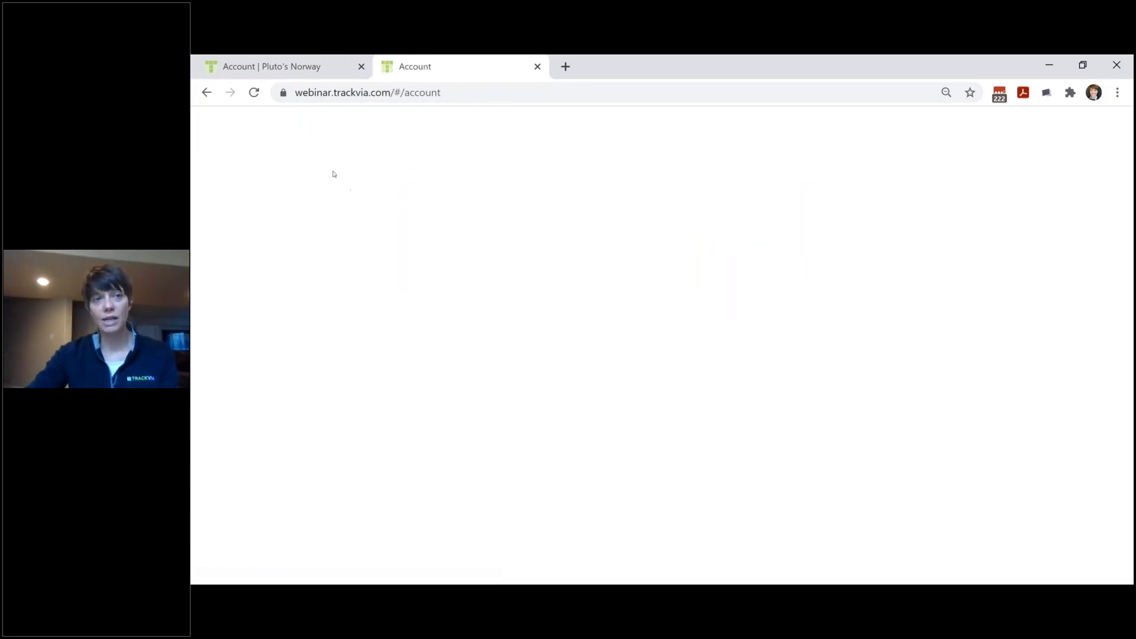
click(284, 128)
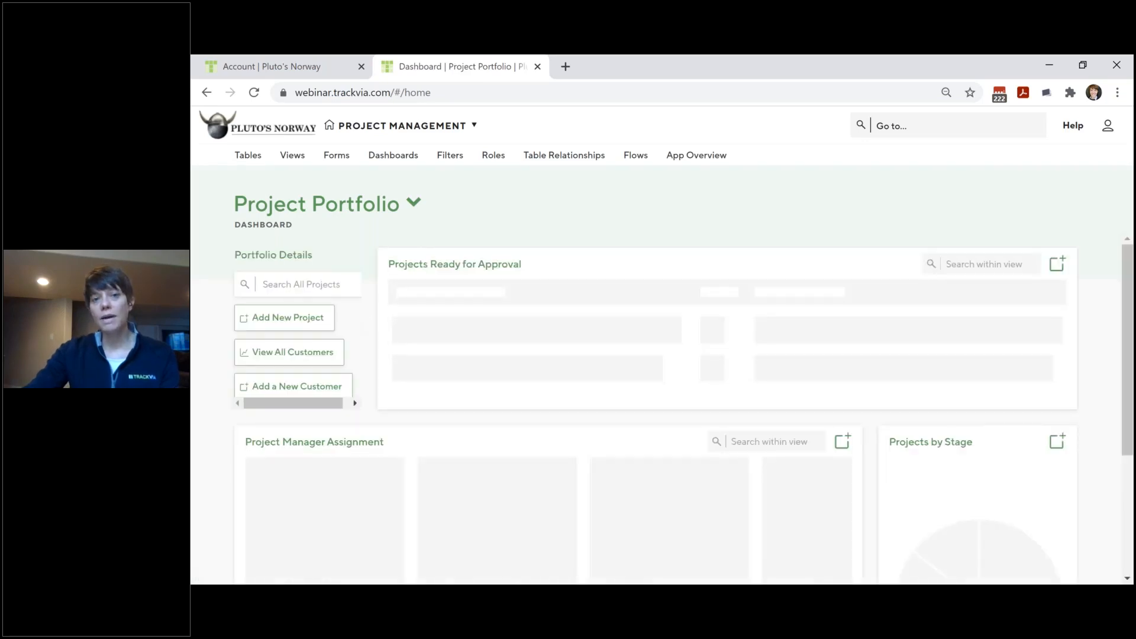
click(416, 206)
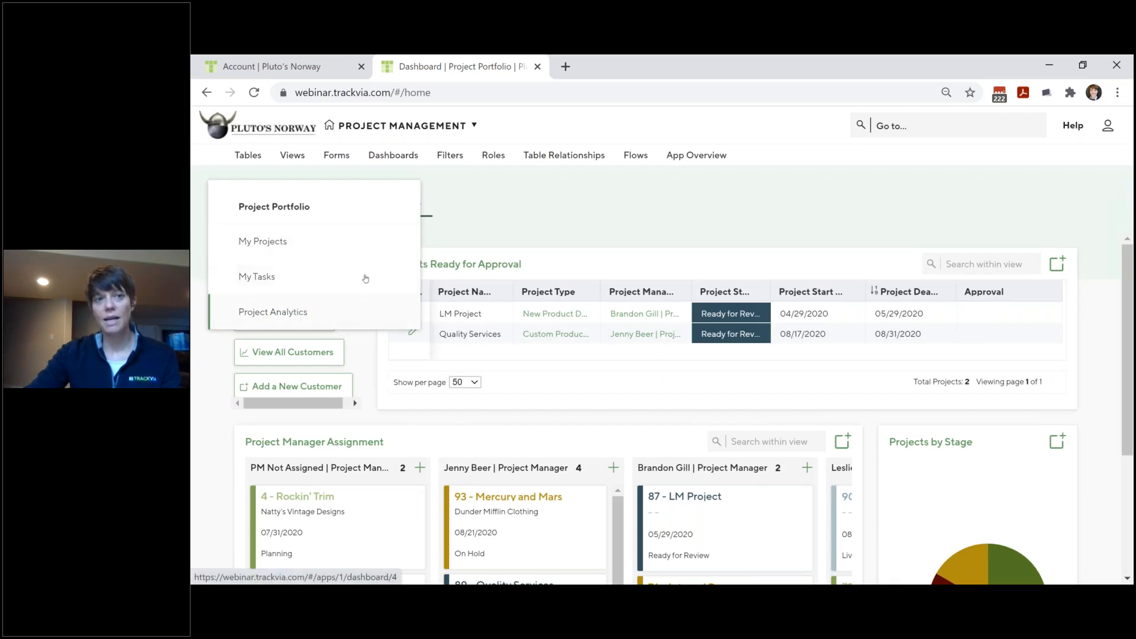
click(476, 208)
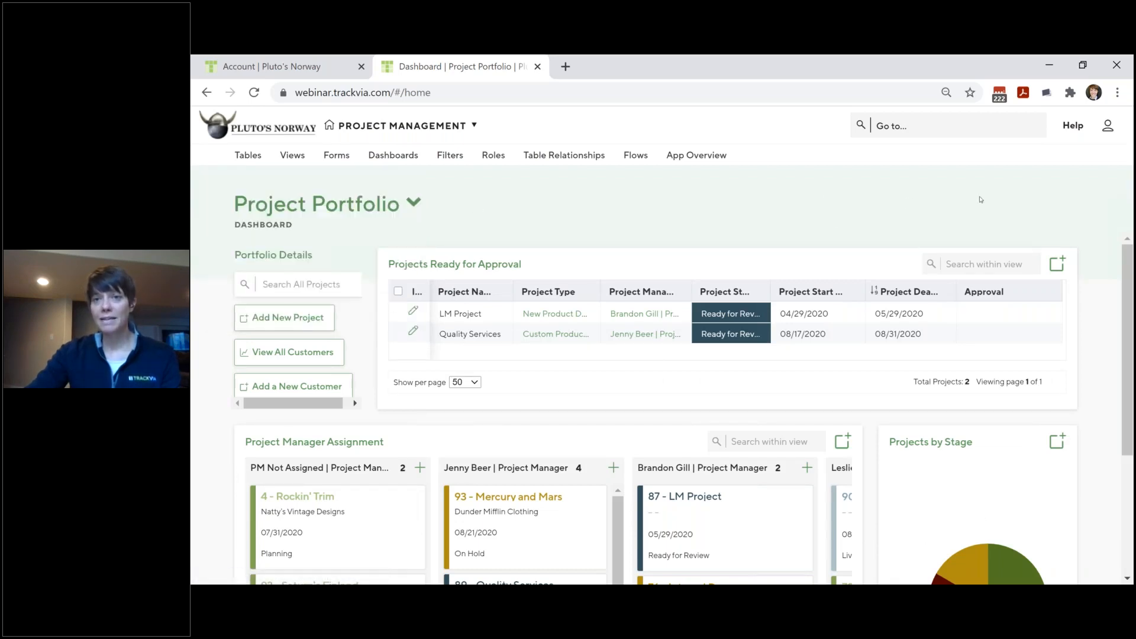
Enable Dashboard Tabs in the account's navigation options and save the advanced customizations.
click(270, 66)
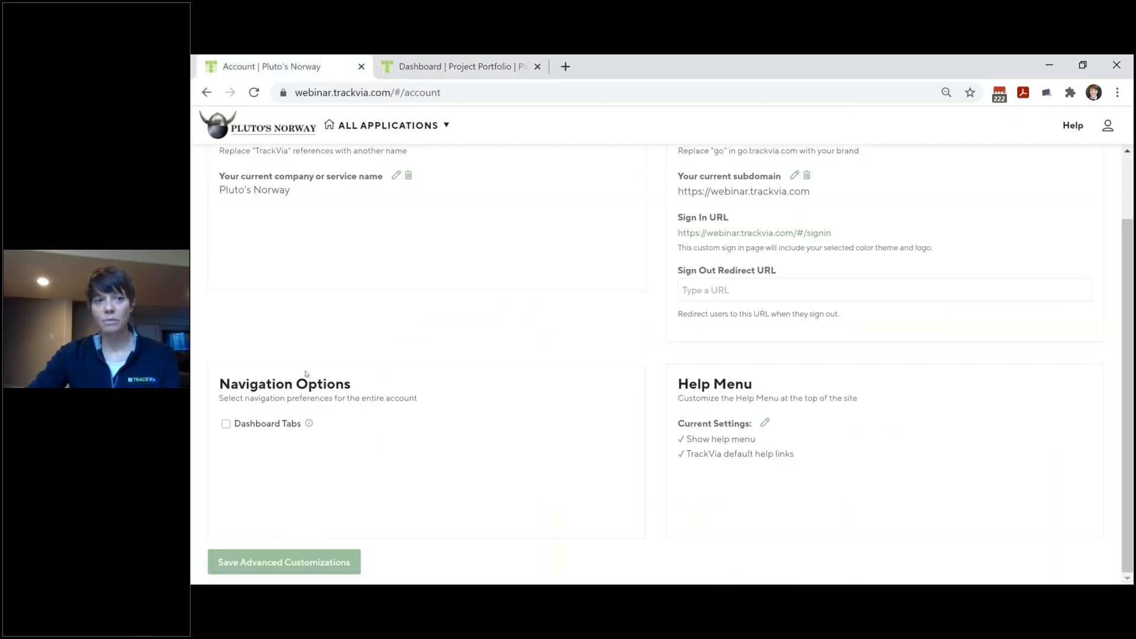
click(226, 424)
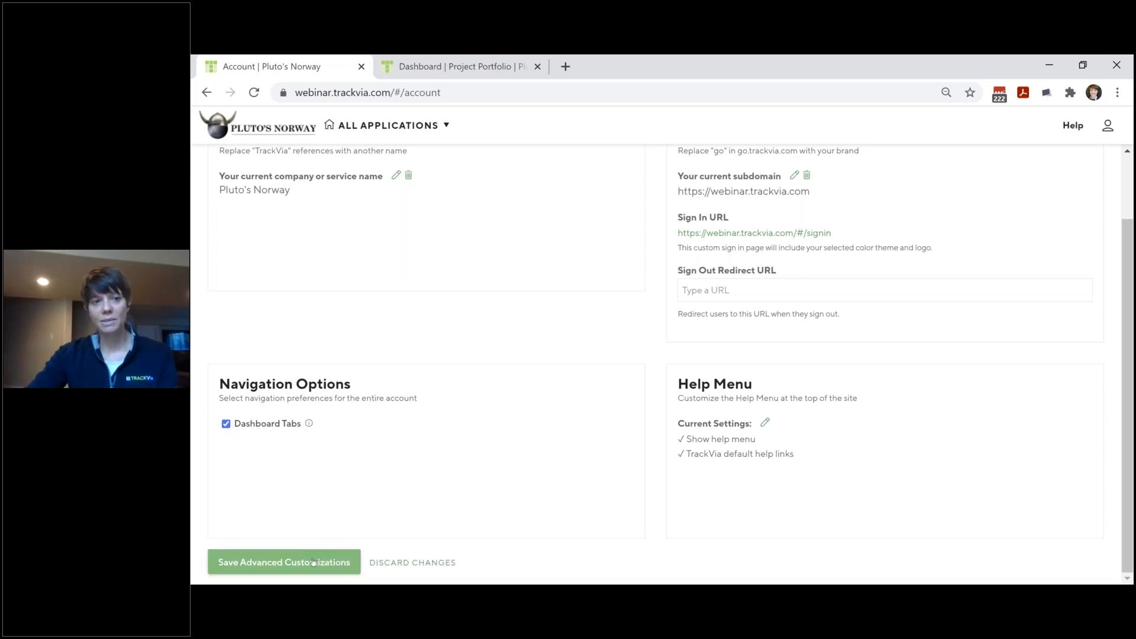
click(312, 564)
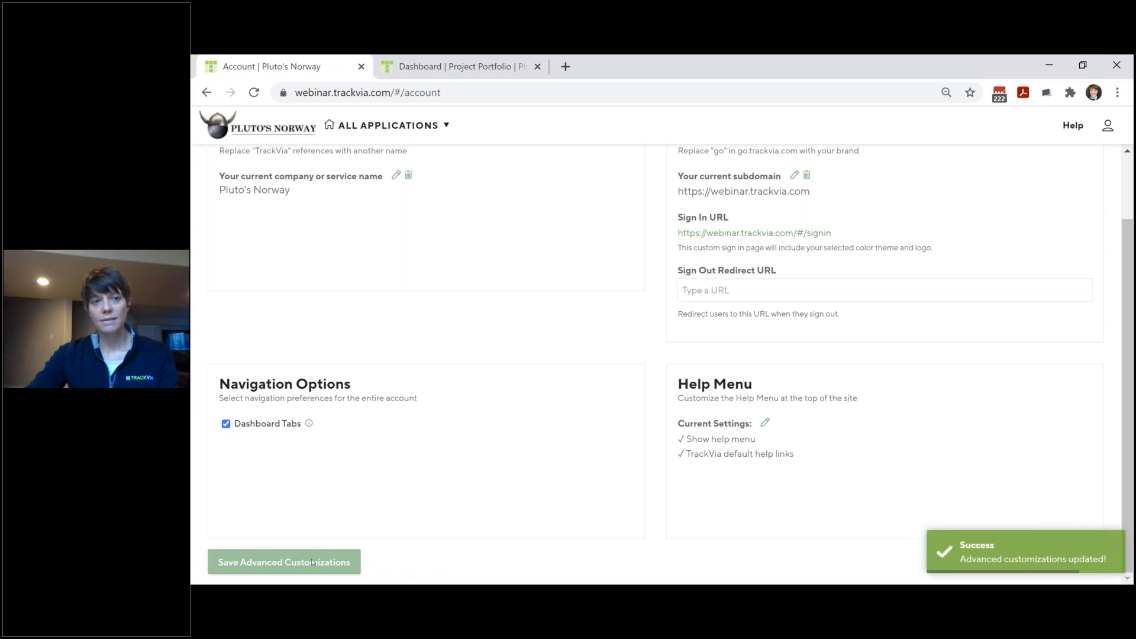
Return to the home dashboard and compare its dashboard tabs with the list of available dashboards.
click(281, 131)
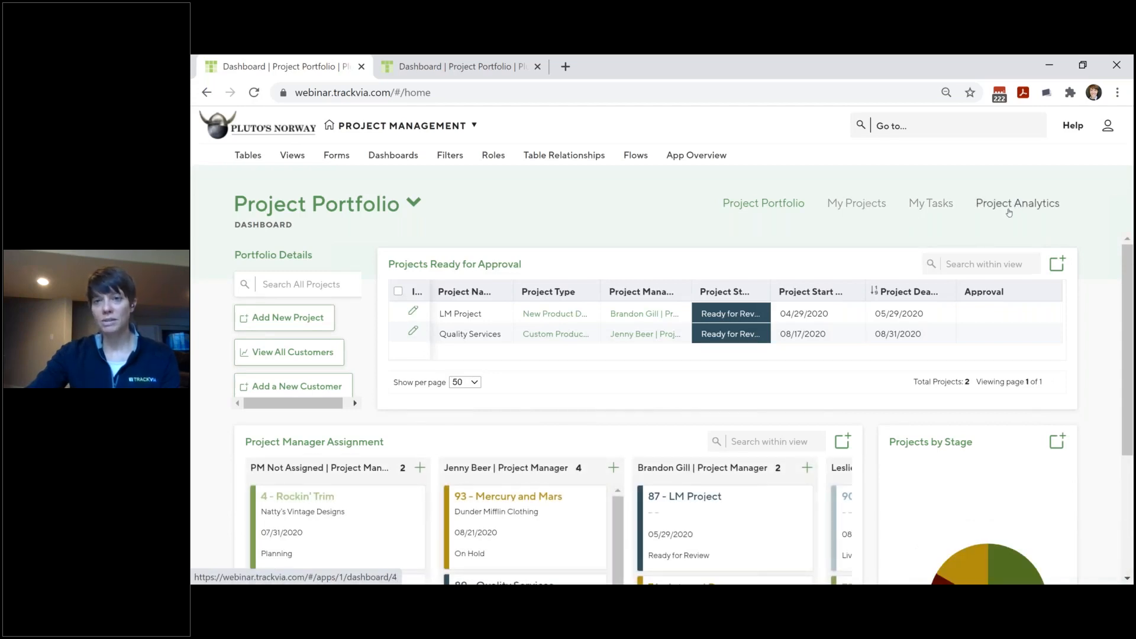
click(408, 208)
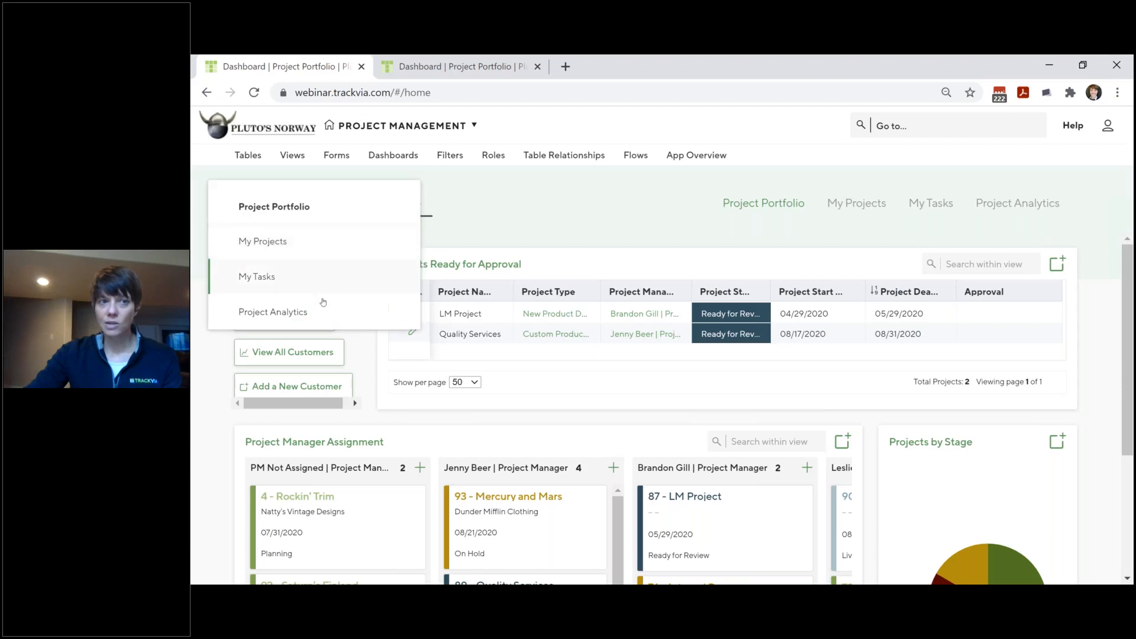
click(503, 198)
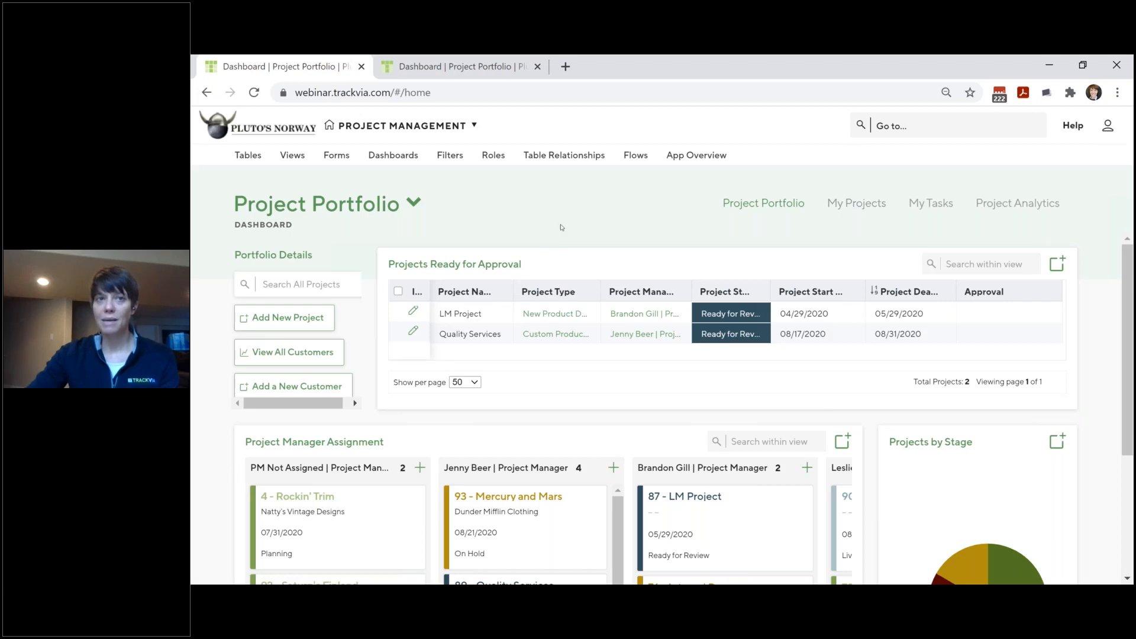
Go back to the Help Menu section of the account's advanced customizations and close the duplicate dashboard tab.
click(1108, 126)
click(1043, 226)
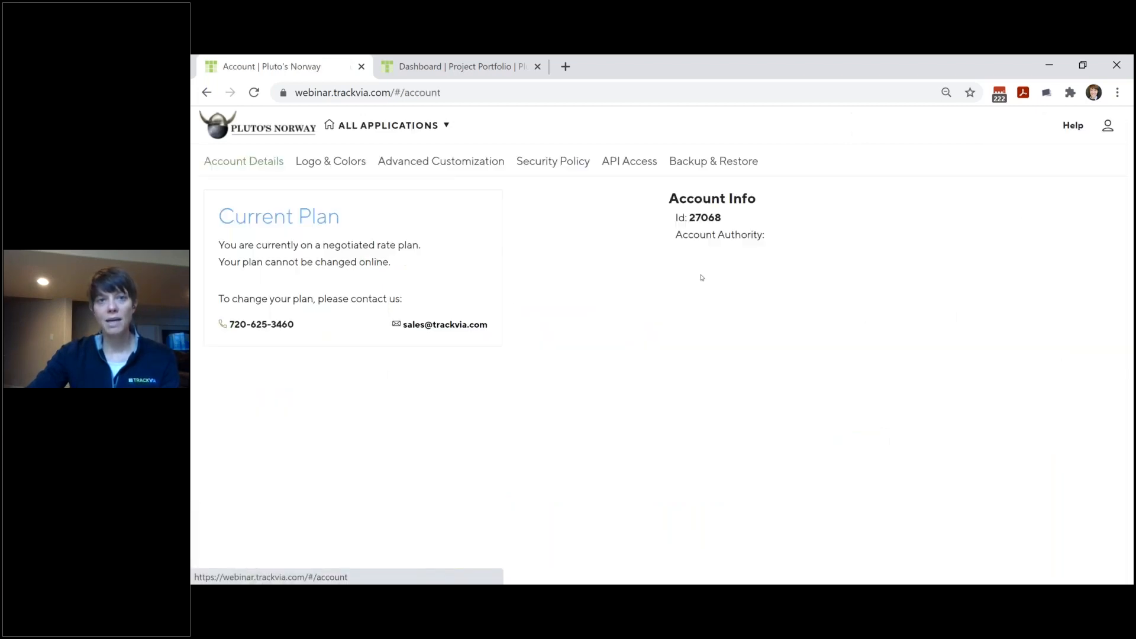
click(444, 170)
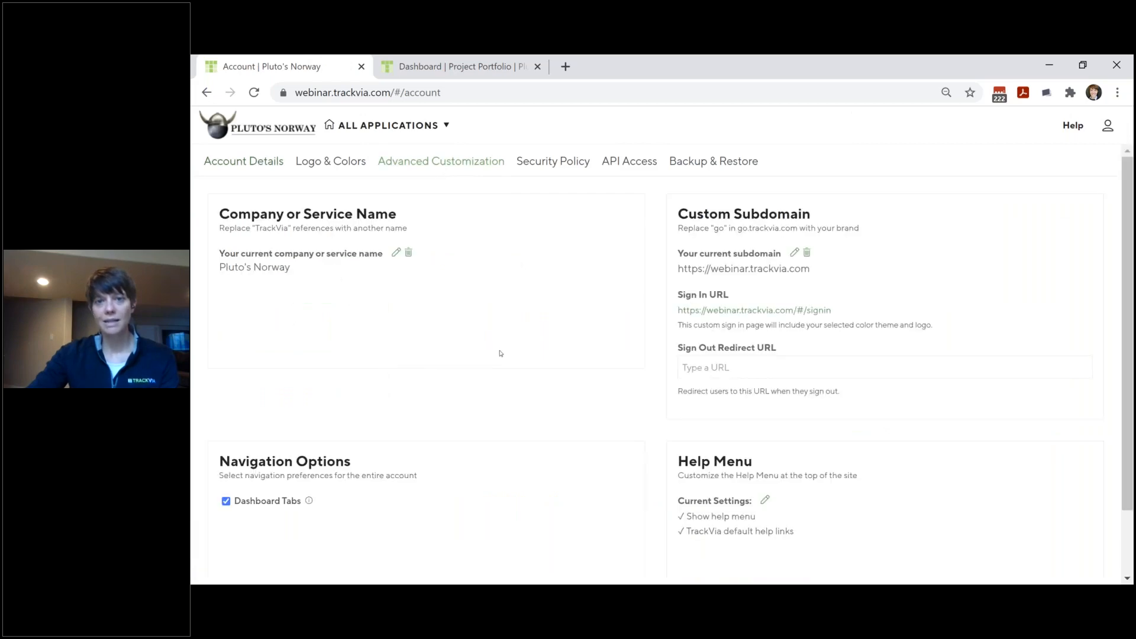
scroll(500, 354, down, 3)
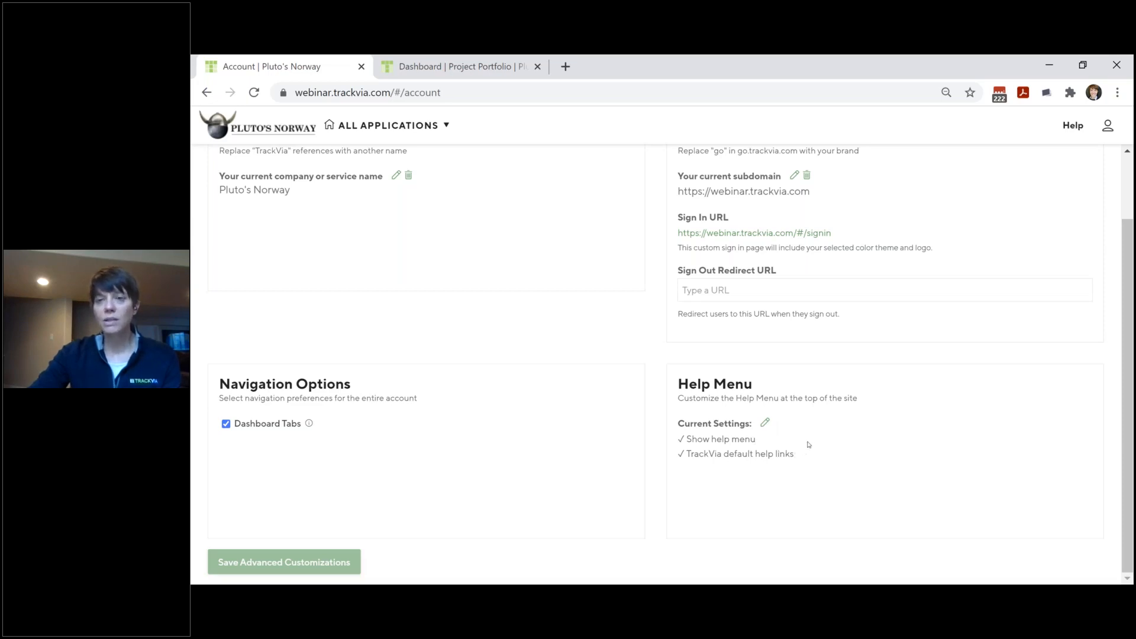
click(538, 67)
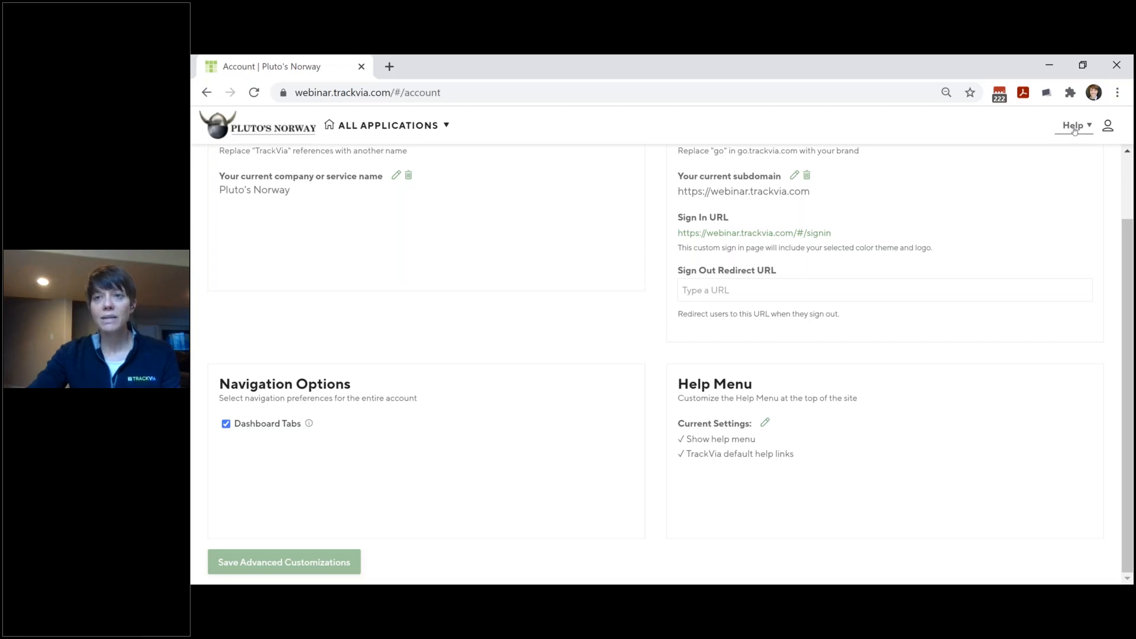
View the knowledge base and the community how-to questions linked from the default help menu, returning to the account page after each.
click(1075, 130)
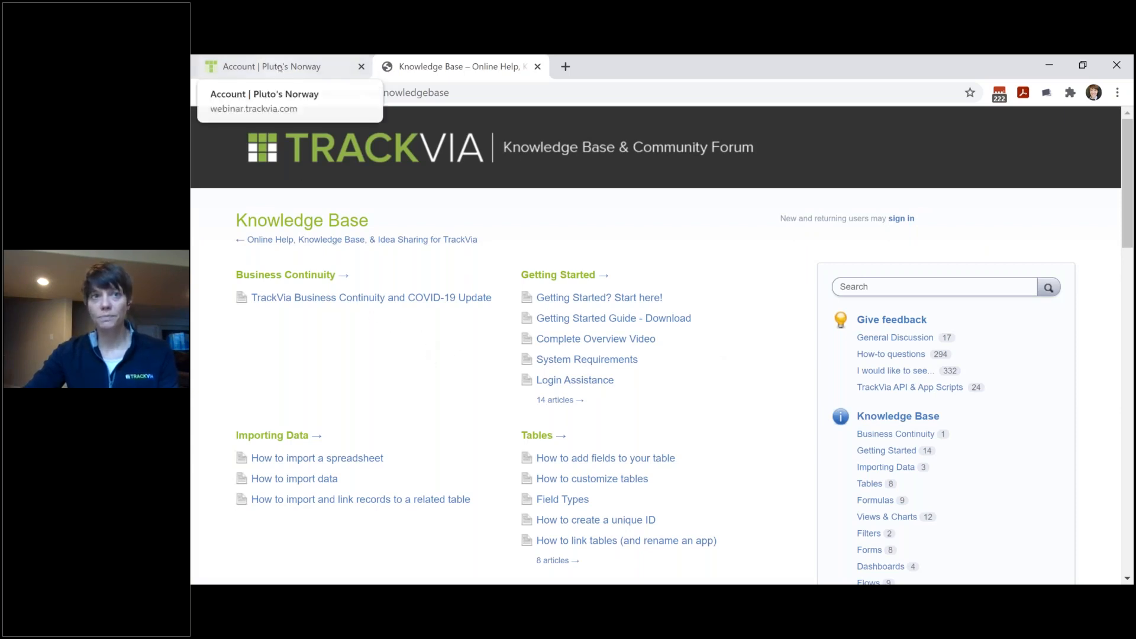
click(320, 67)
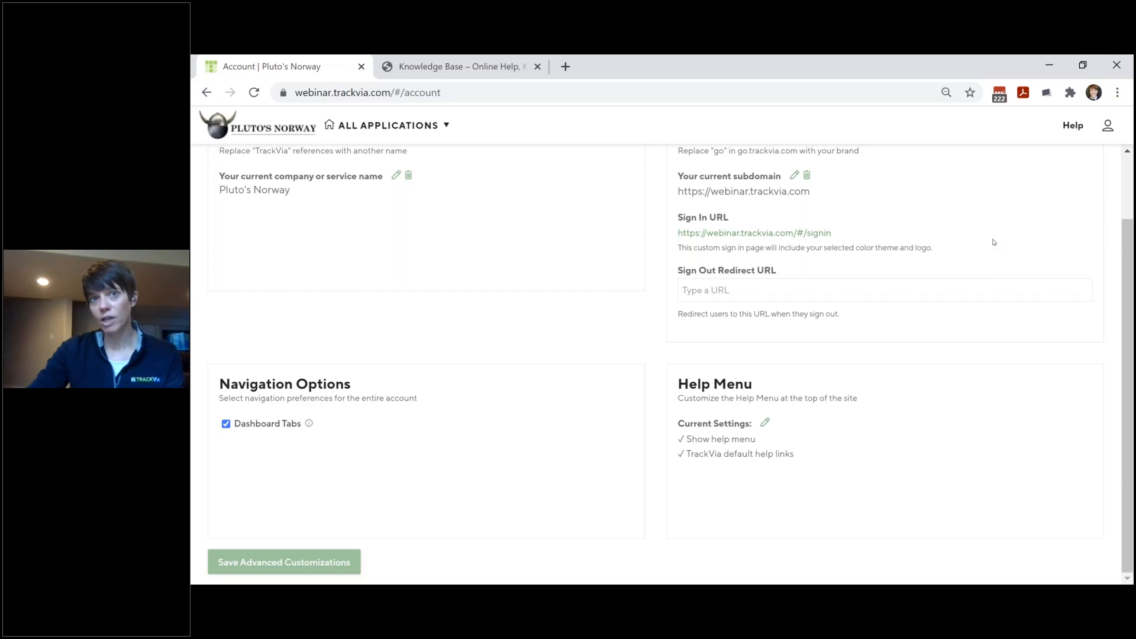
click(1074, 136)
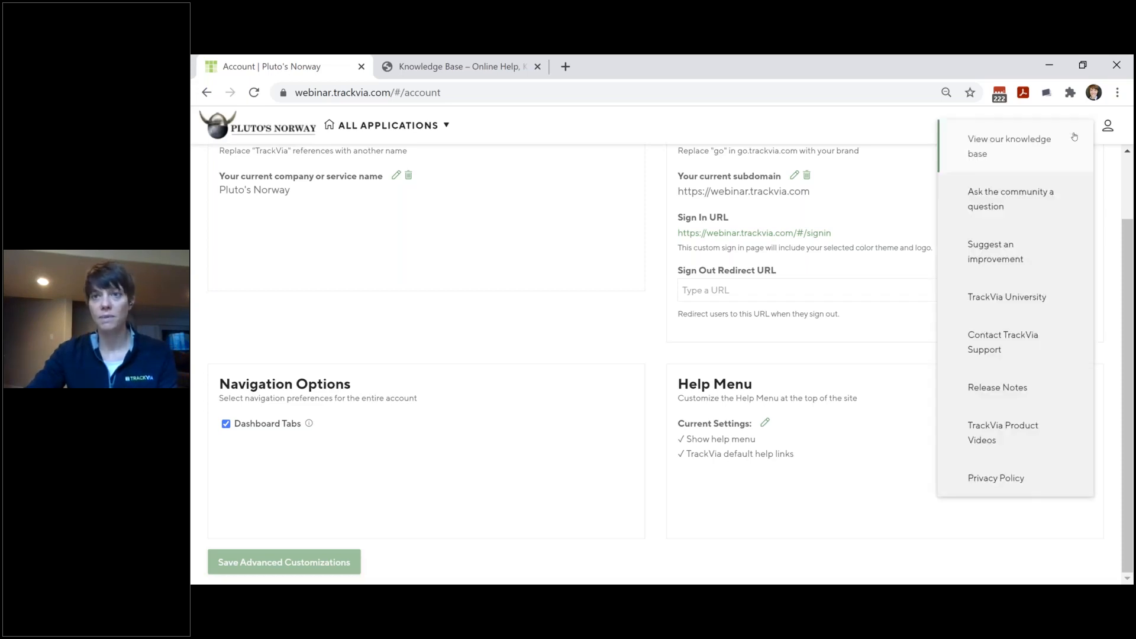
click(994, 203)
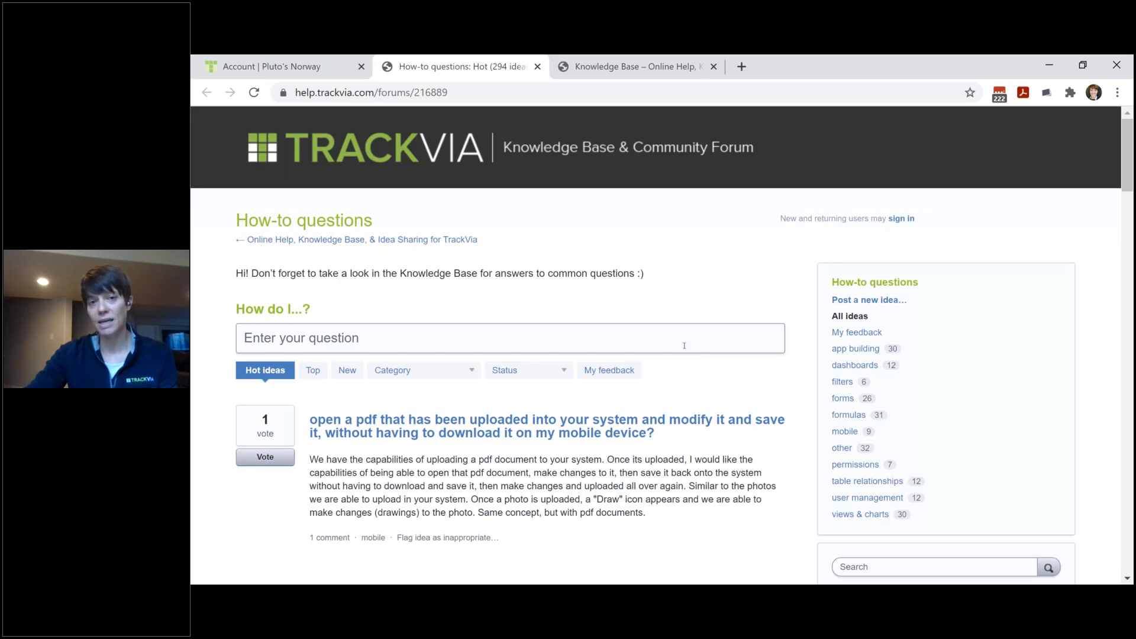
click(291, 67)
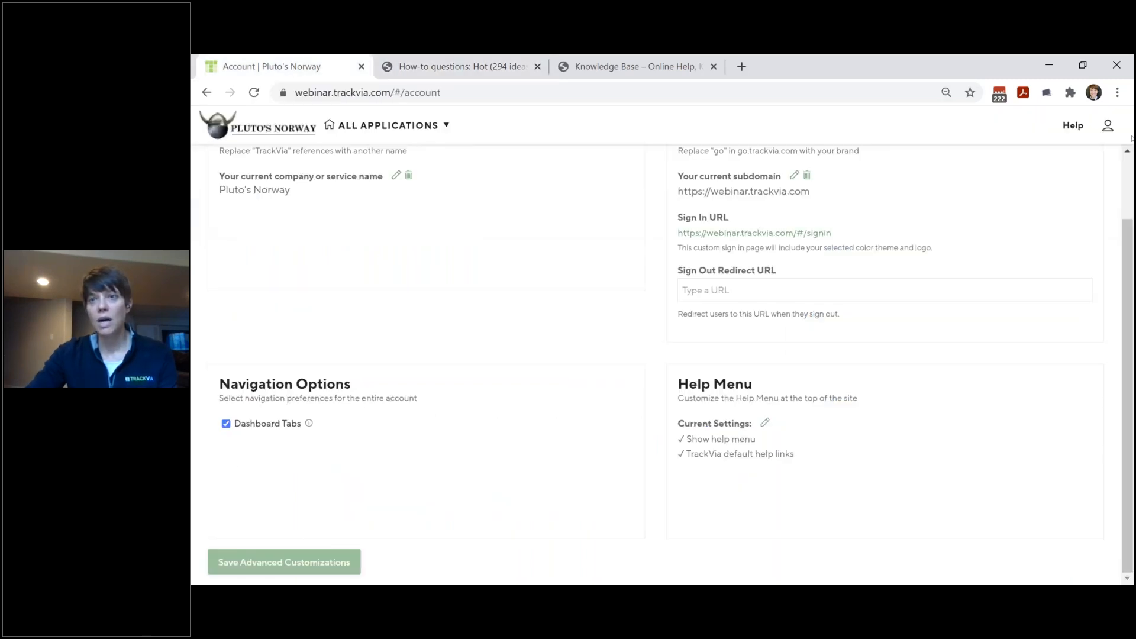
View the improvement suggestion forum linked from the help menu, and return to the account page.
click(1072, 126)
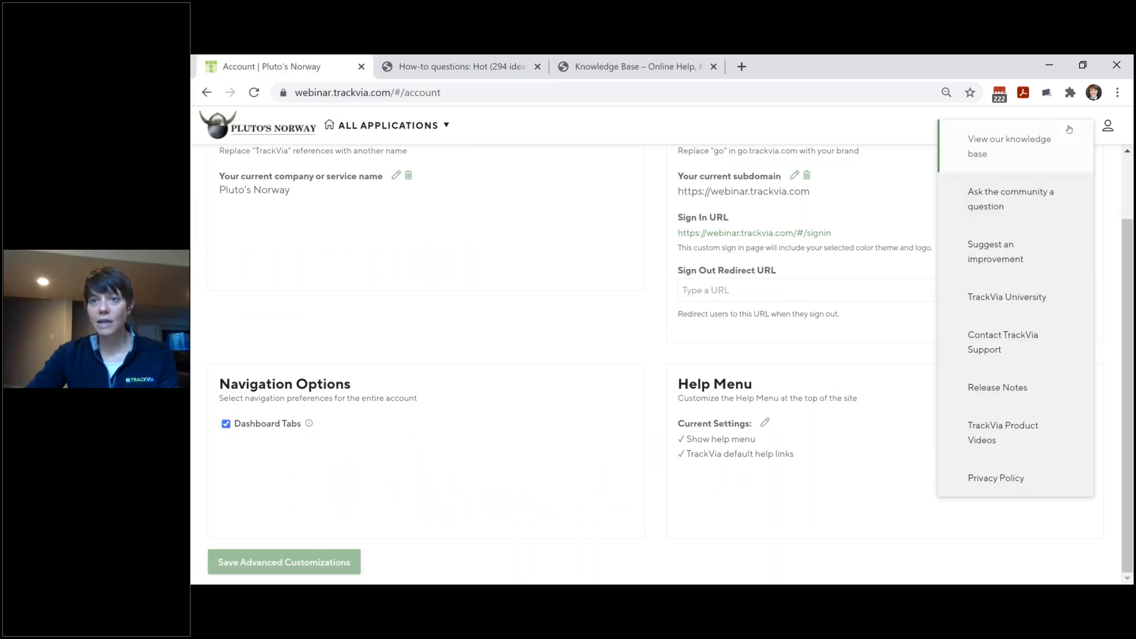
click(997, 258)
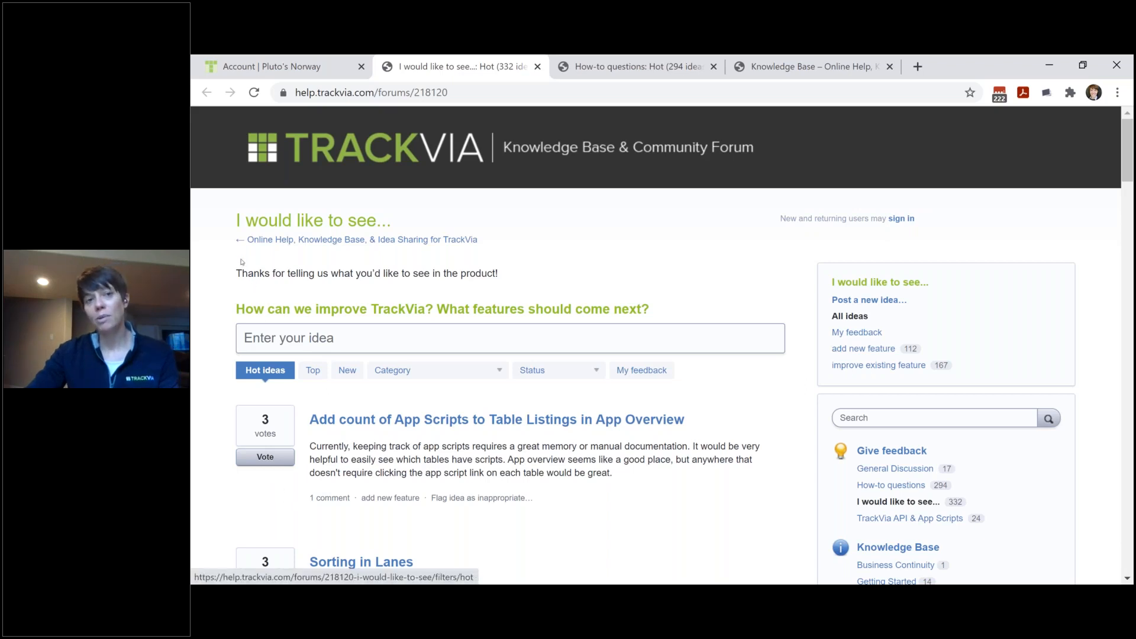
click(245, 69)
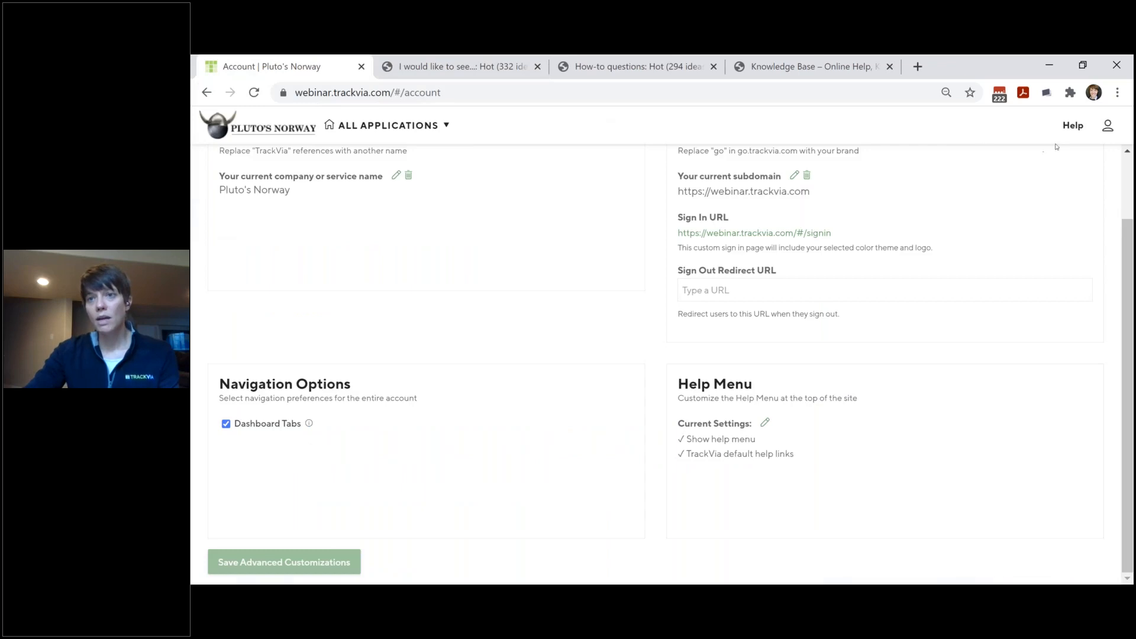
Open TrackVia University from the help menu and look through its training categories and the On-Demand Training page.
click(1073, 126)
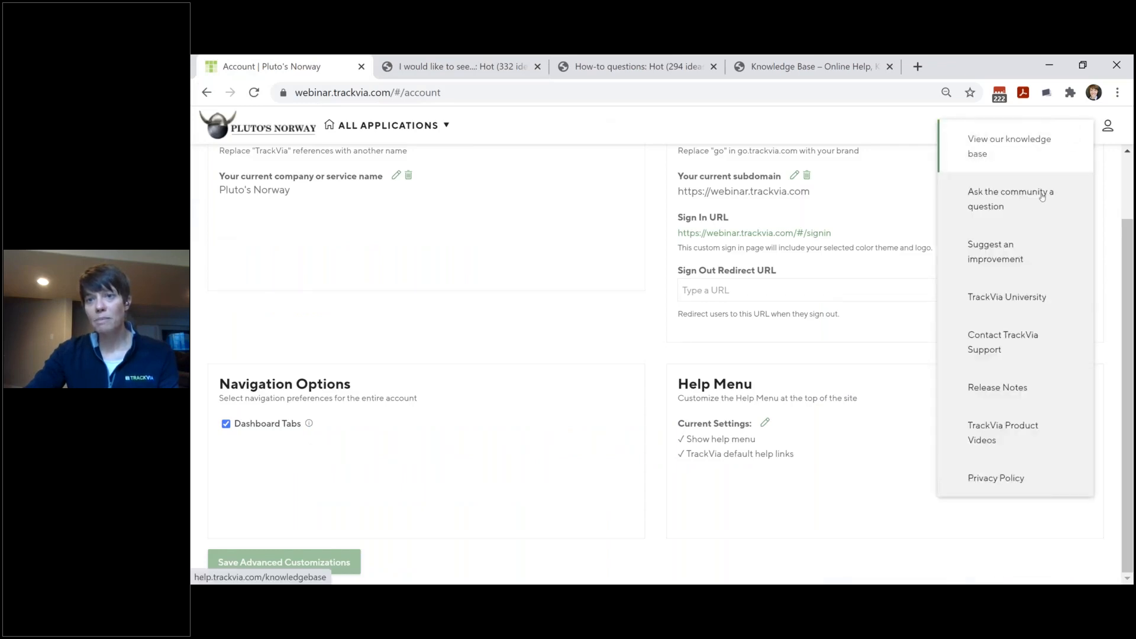
click(1006, 297)
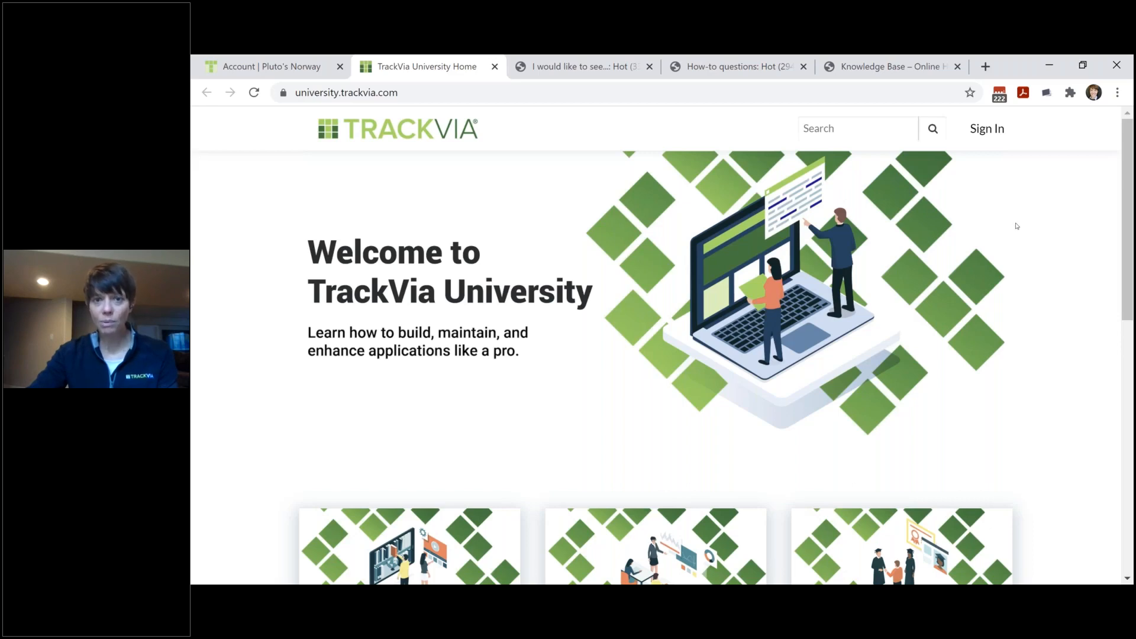
scroll(1017, 226, down, 3)
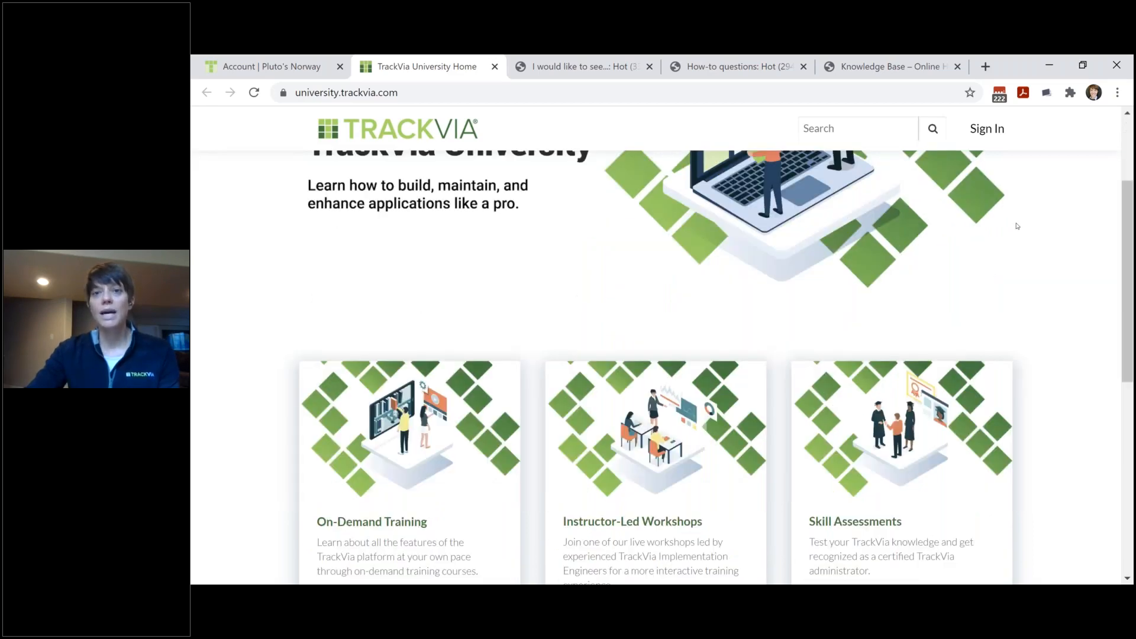
scroll(1017, 226, down, 3)
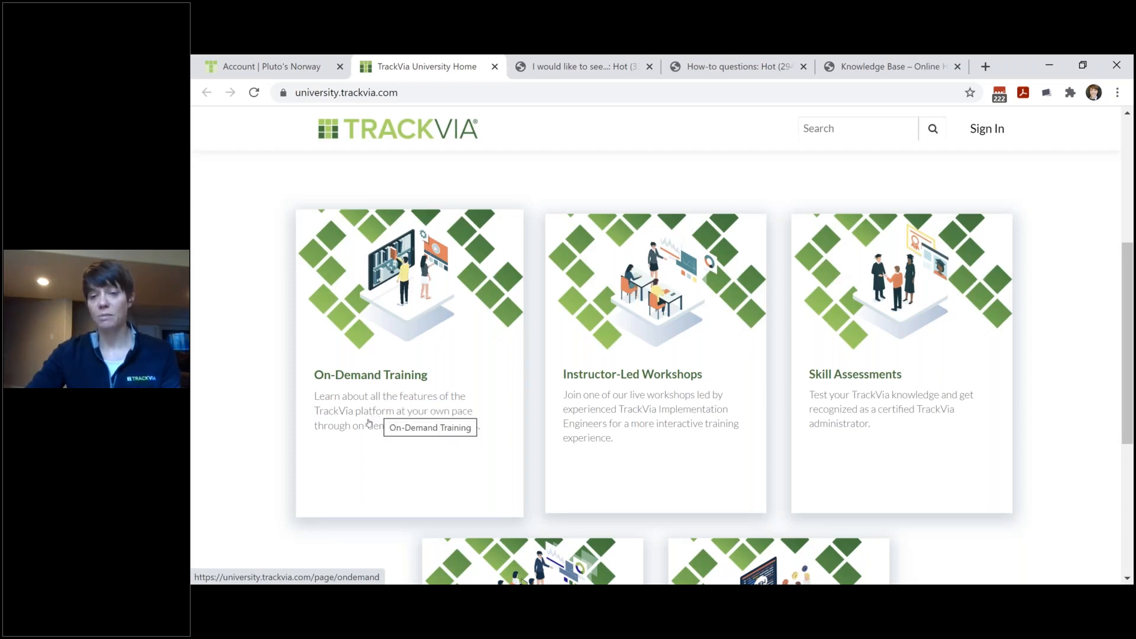
click(342, 415)
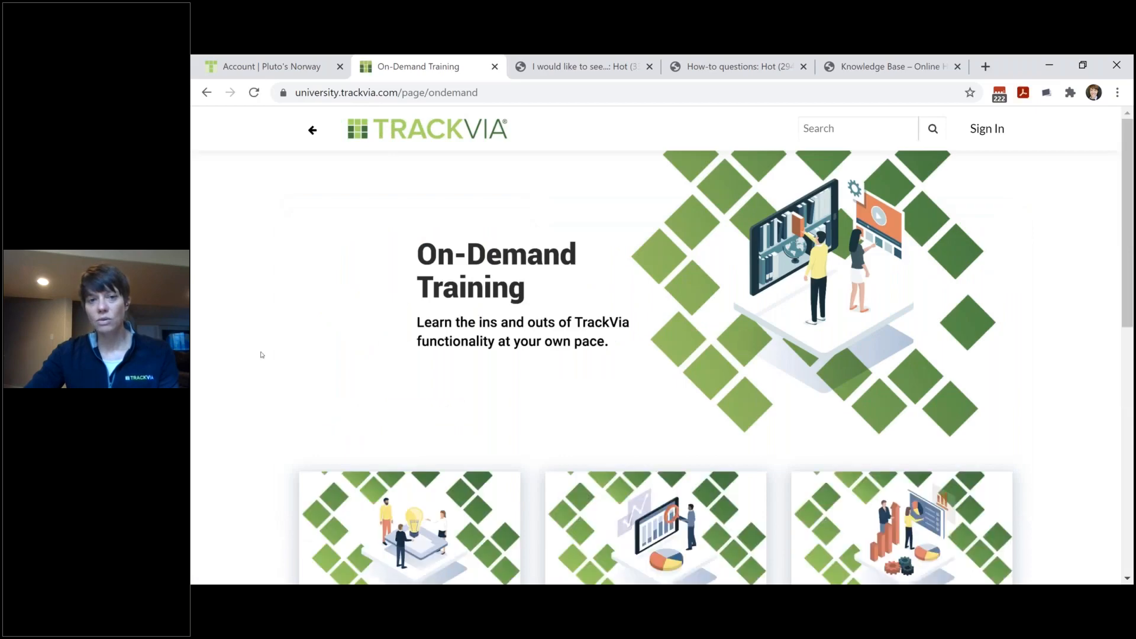
scroll(261, 355, down, 1)
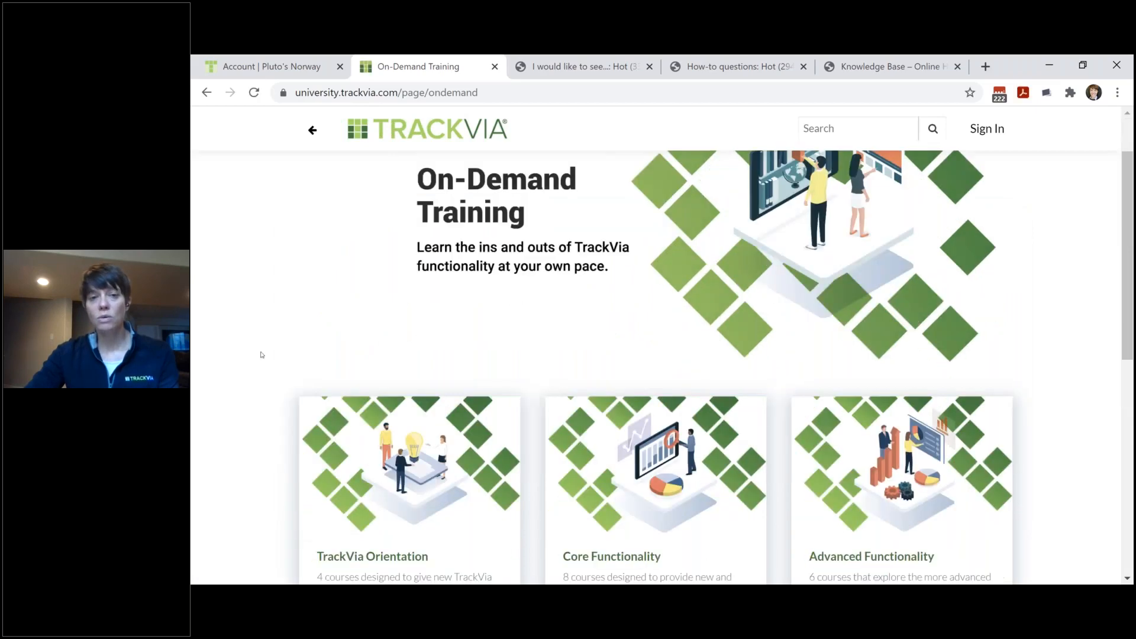
scroll(261, 355, down, 3)
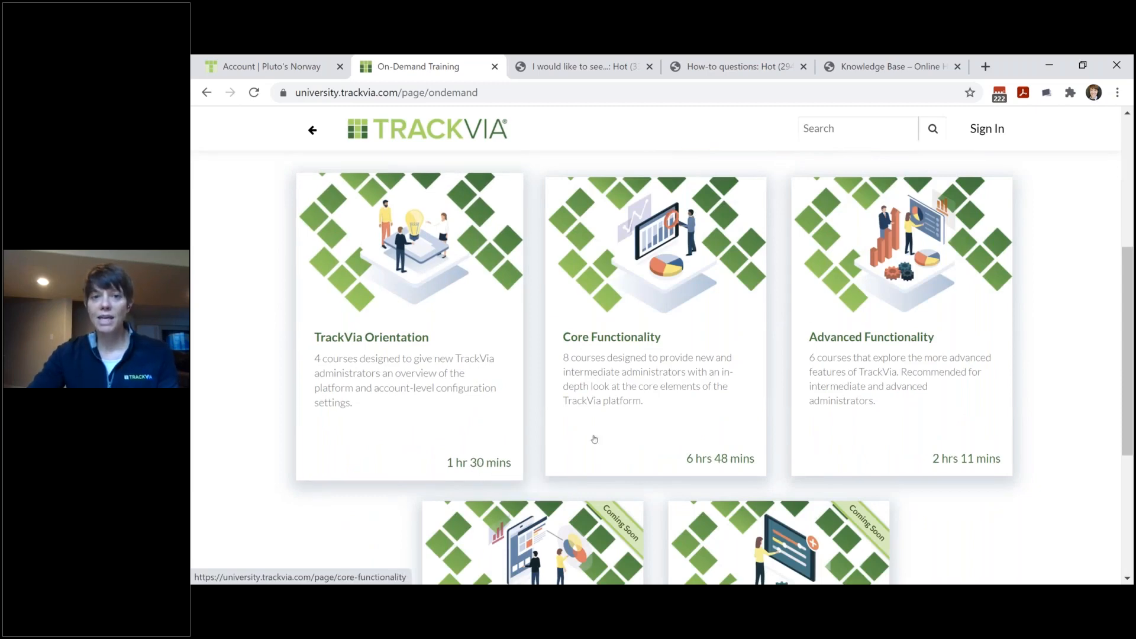
Open the Core Functionality training and look through its list of courses.
click(616, 432)
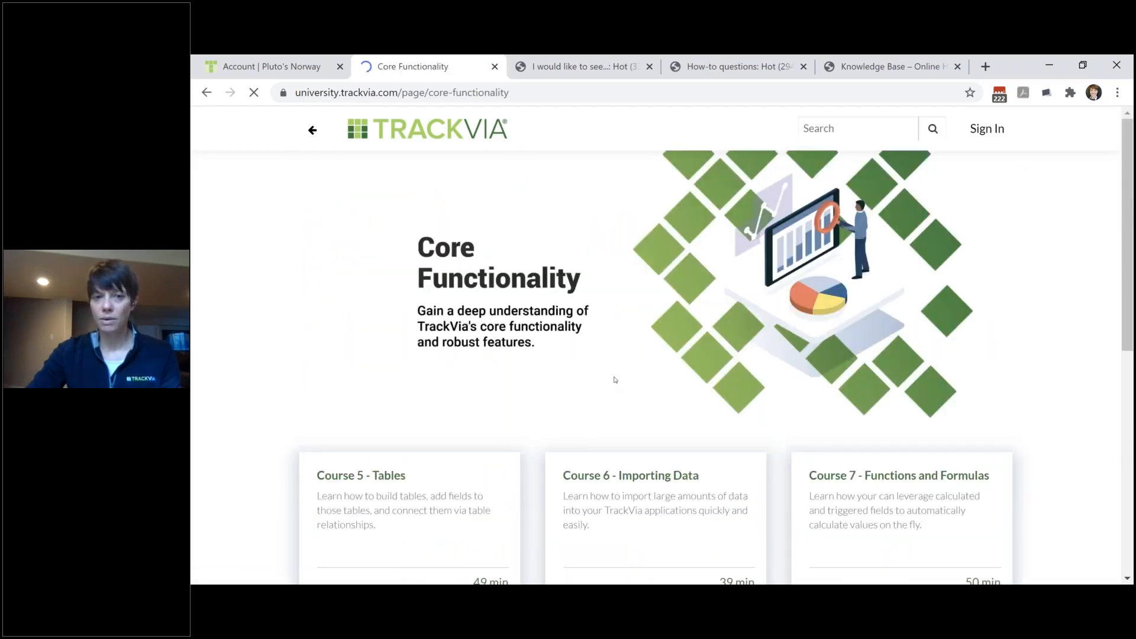
scroll(615, 380, down, 4)
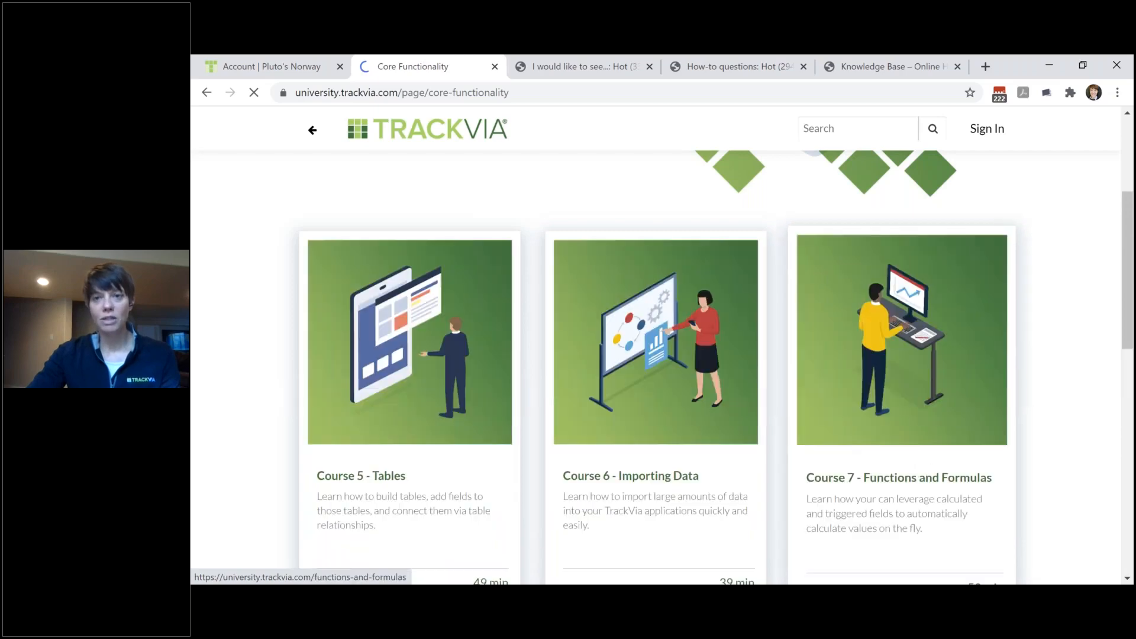
scroll(1091, 432, down, 4)
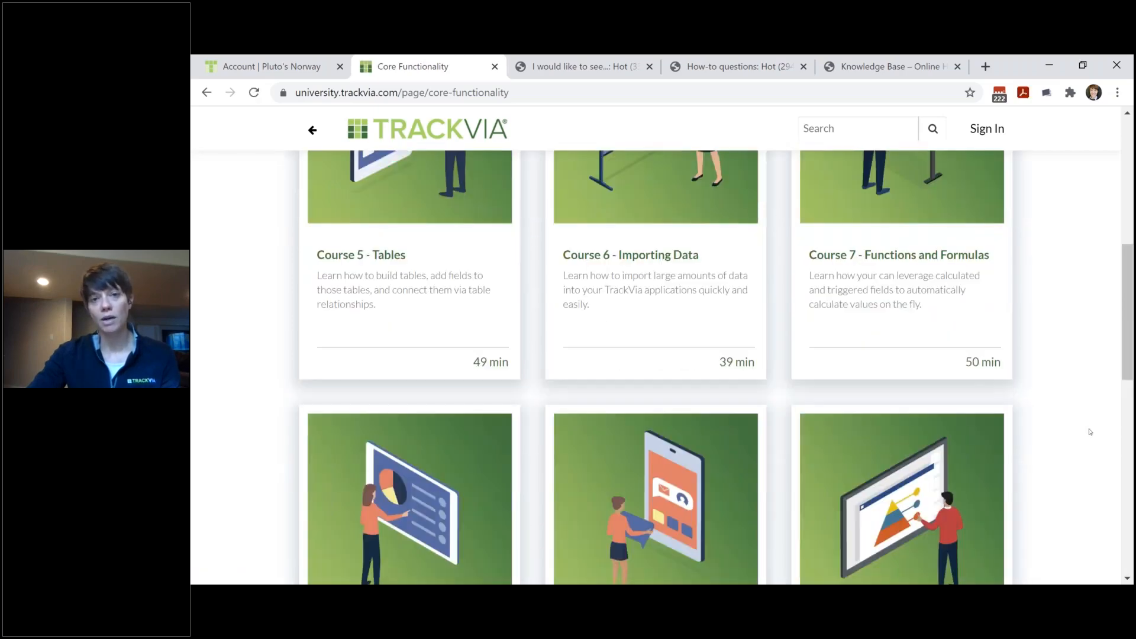
scroll(1091, 432, down, 1)
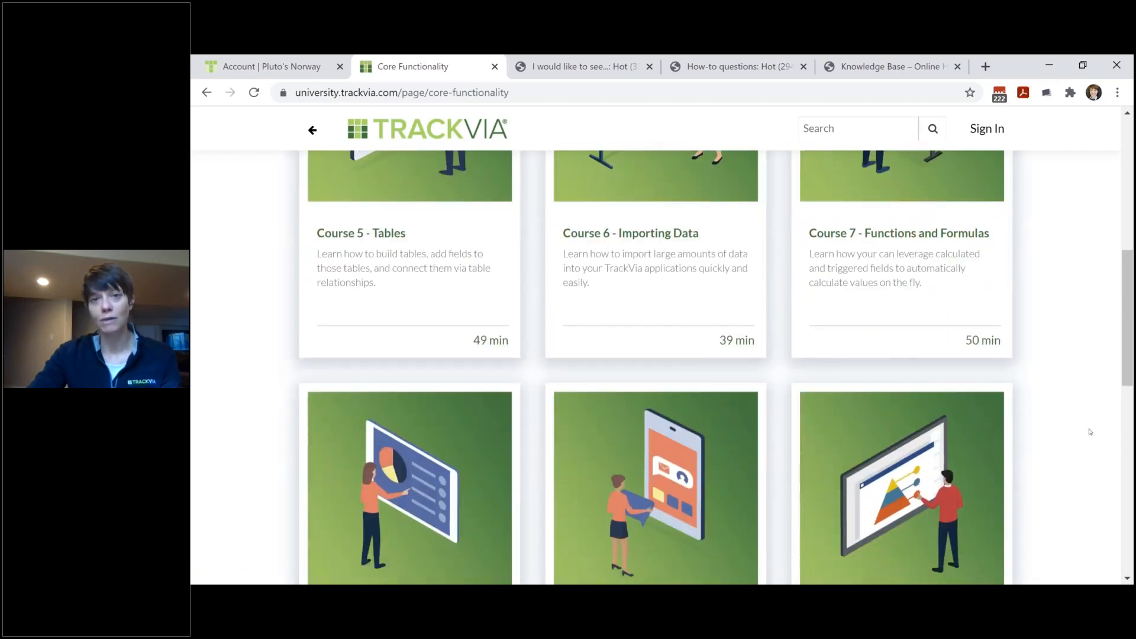
scroll(1091, 432, down, 2)
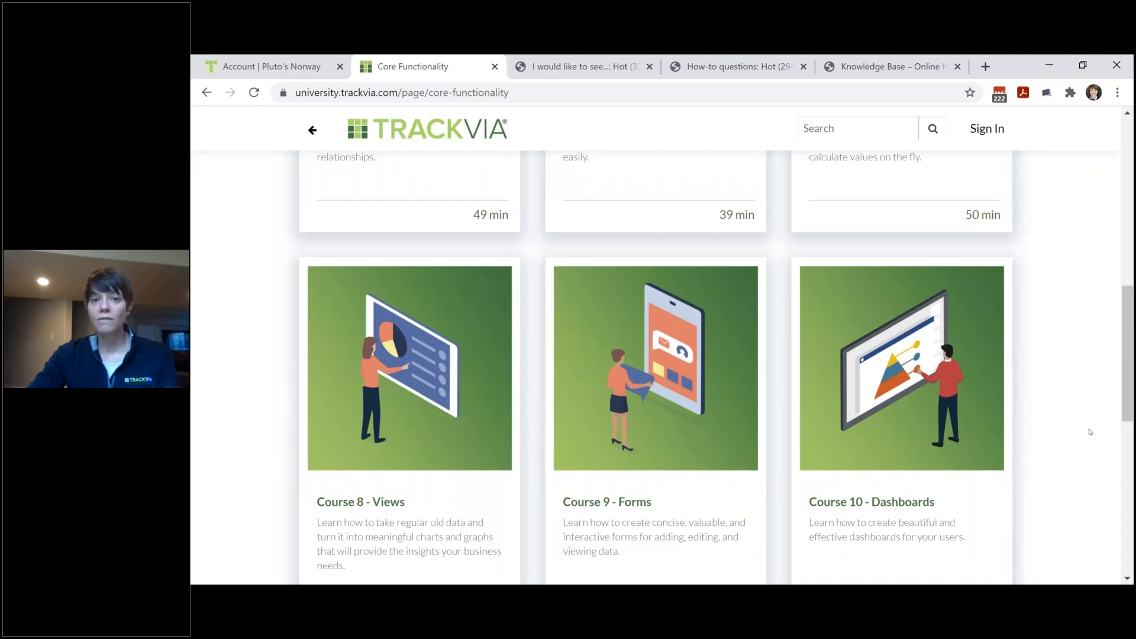
scroll(1091, 432, up, 9)
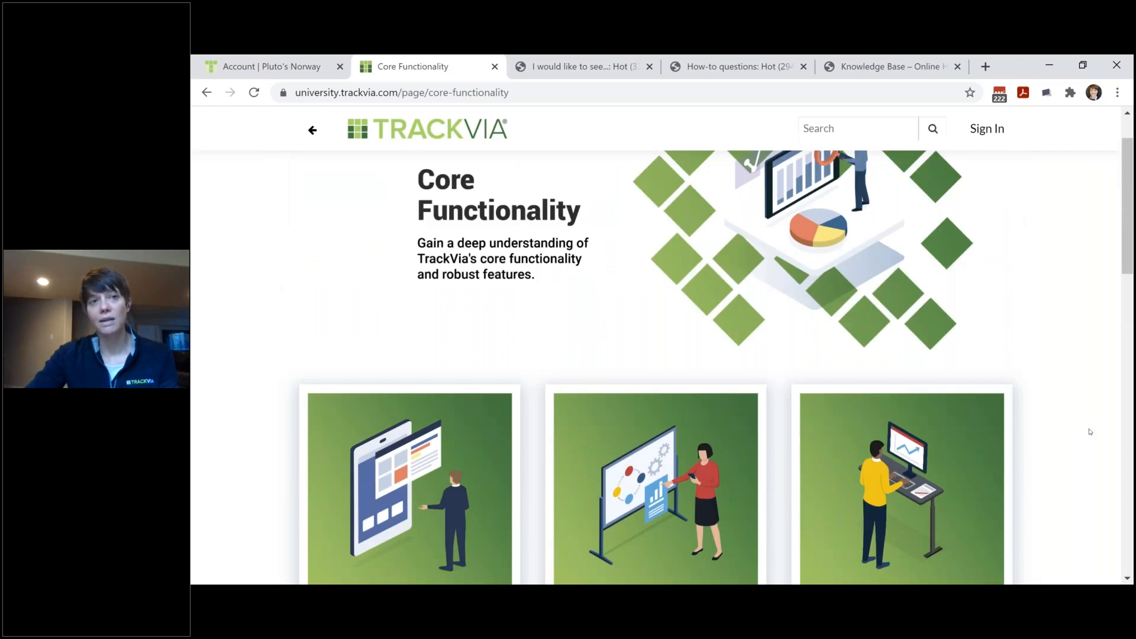
scroll(1091, 432, up, 1)
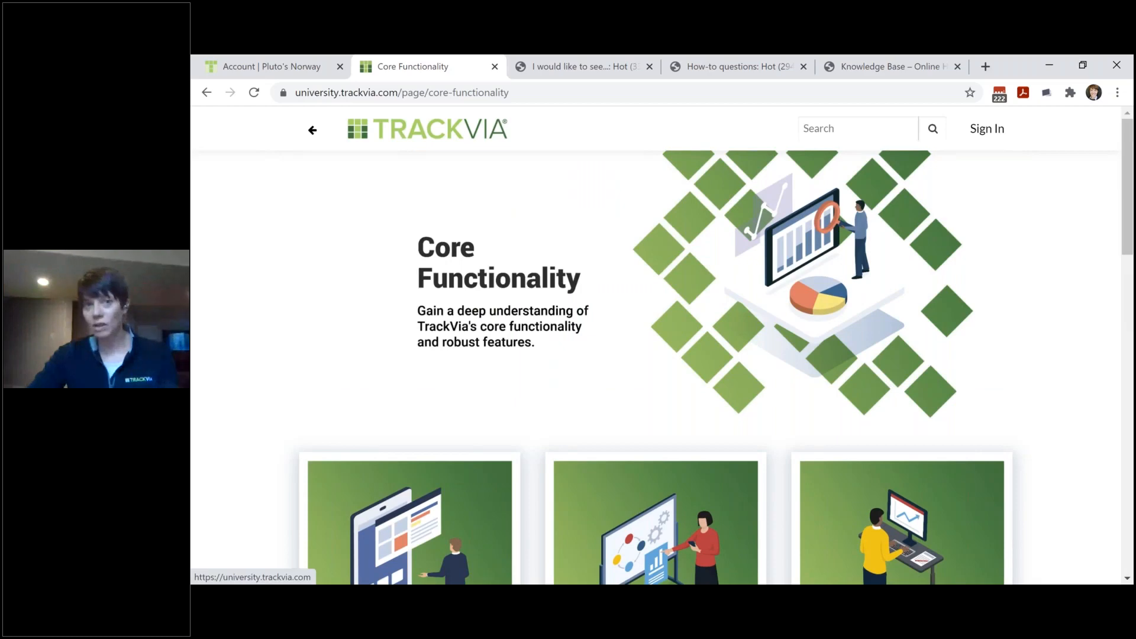
Go back to the TrackVia University home page, look over its remaining categories, and return to the account page.
click(427, 129)
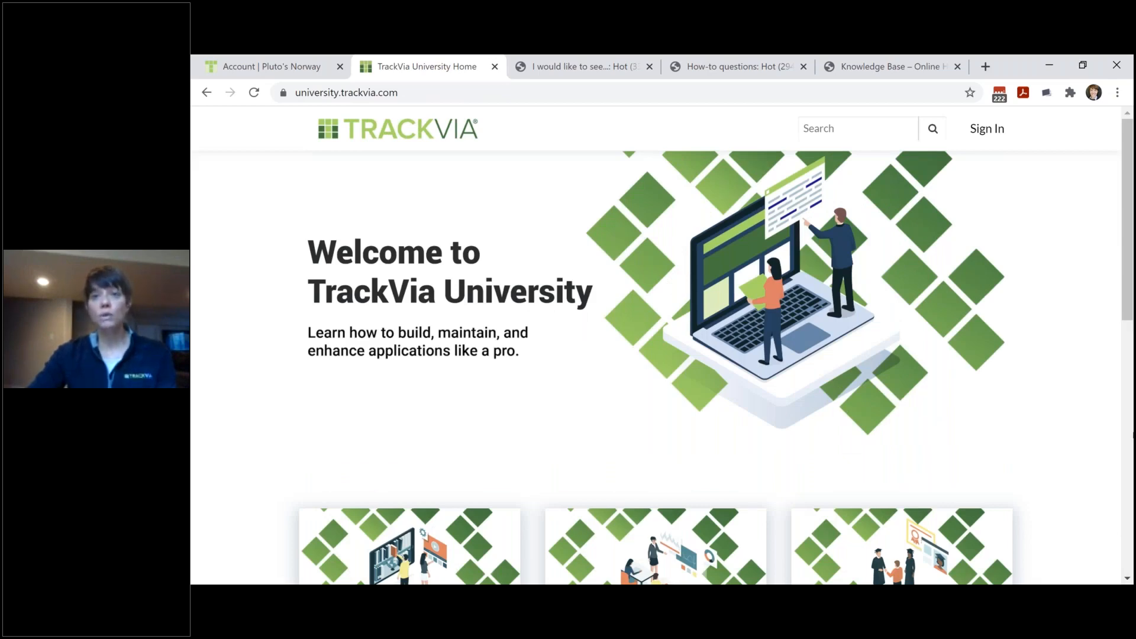
scroll(821, 422, down, 8)
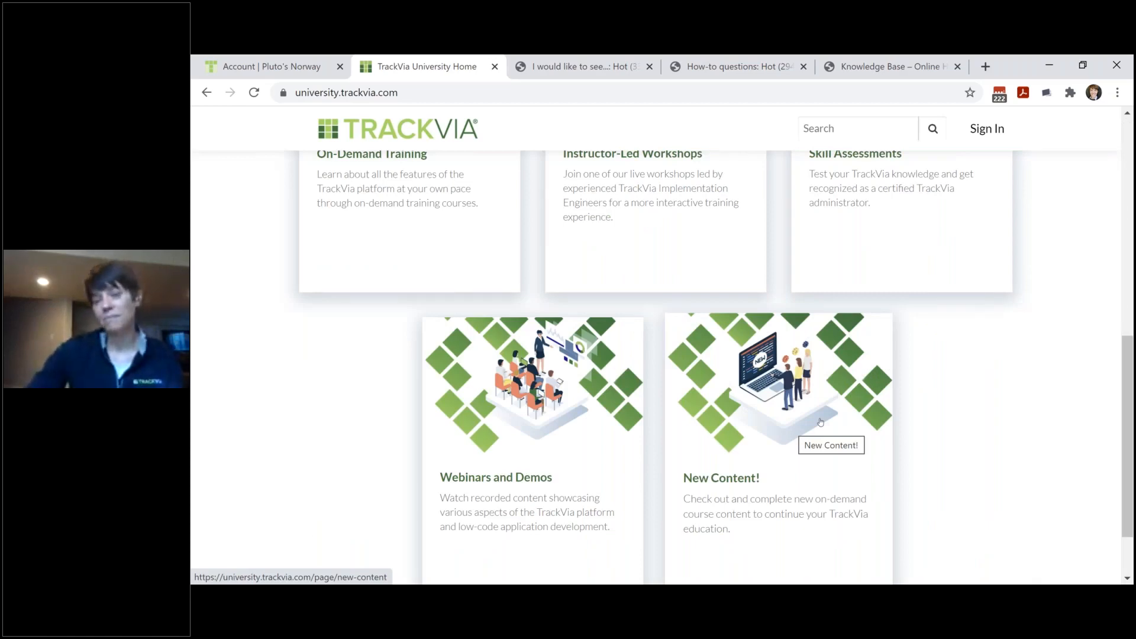
scroll(1072, 379, up, 9)
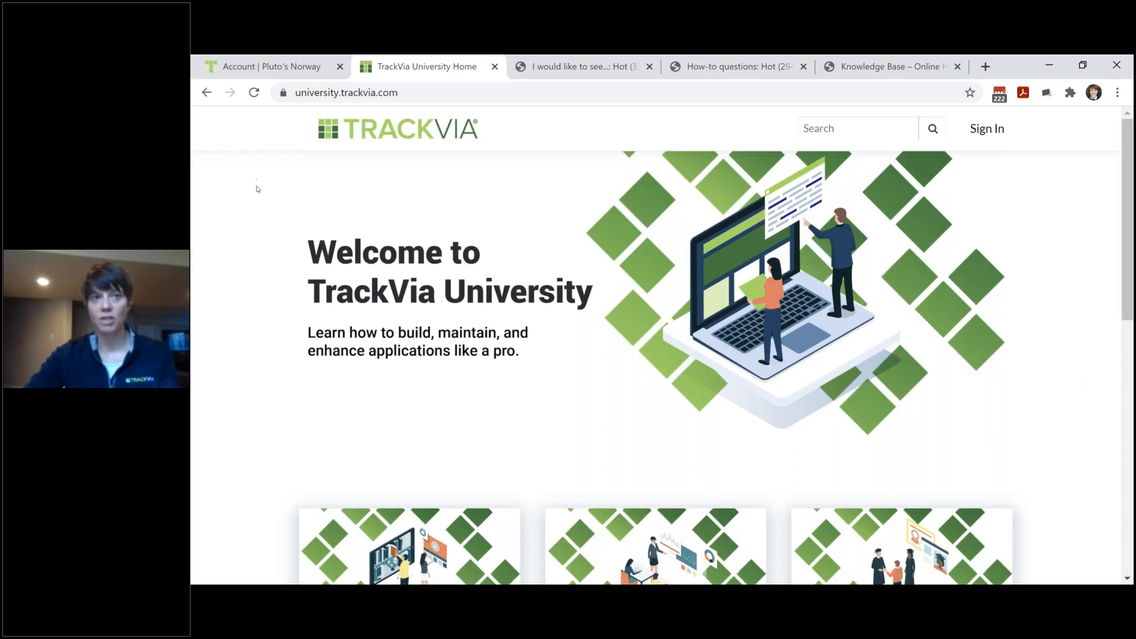
click(252, 67)
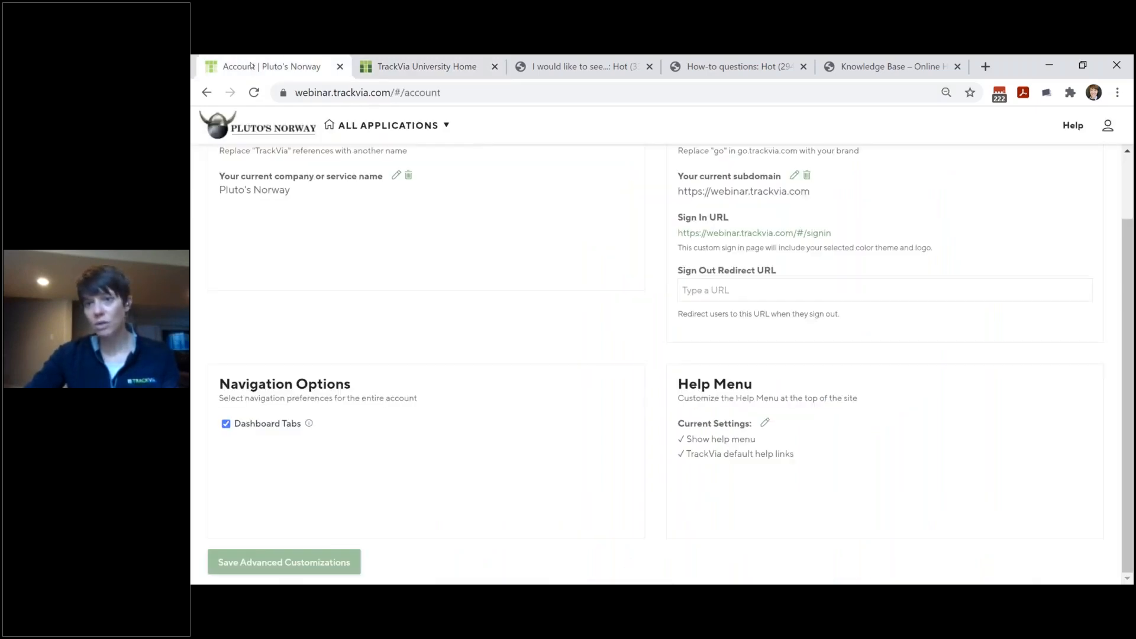
View the support contact details through the help menu's Contact TrackVia Support link, and return to the account page's help menu.
click(1073, 125)
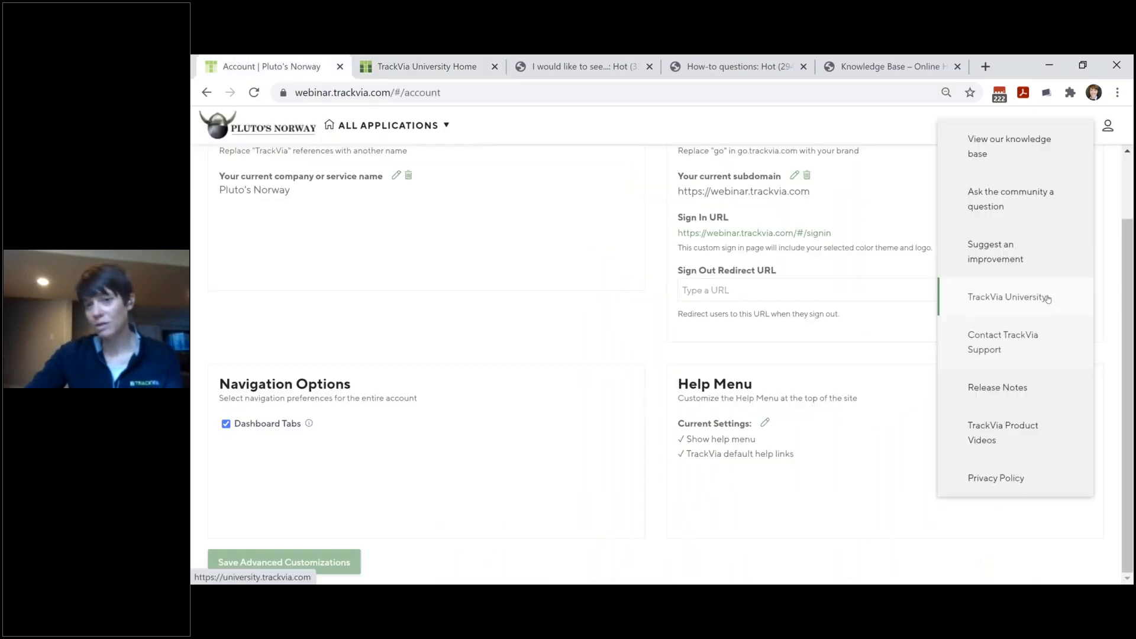
click(1030, 342)
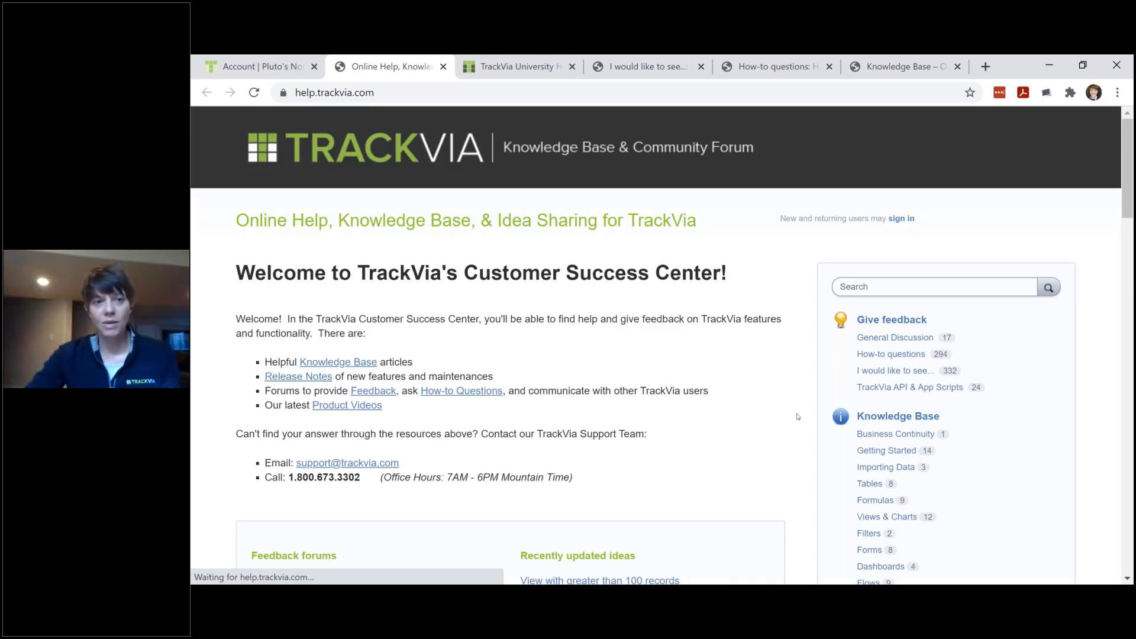
scroll(797, 417, down, 1)
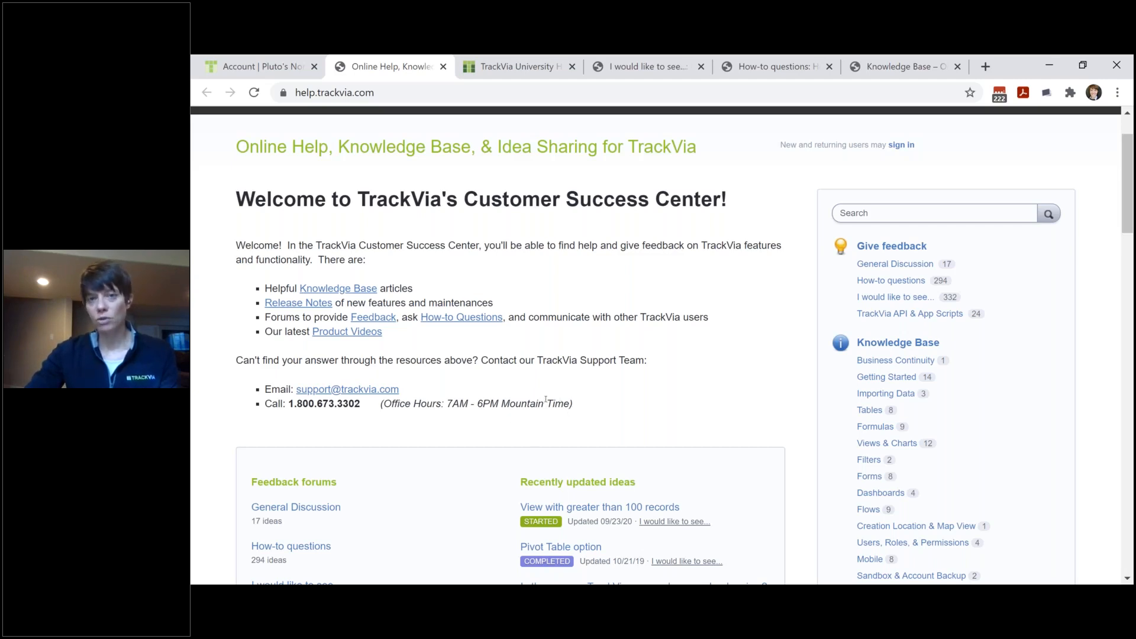
click(263, 65)
click(1074, 126)
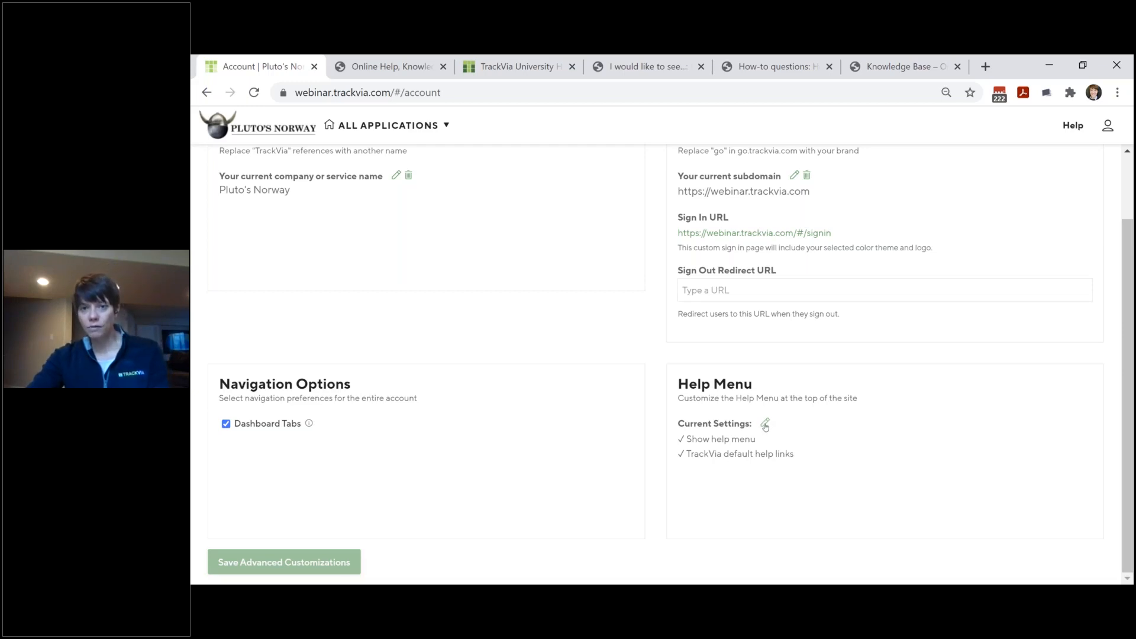
Turn on custom help links in the Help Menu settings and add a new link item.
click(766, 425)
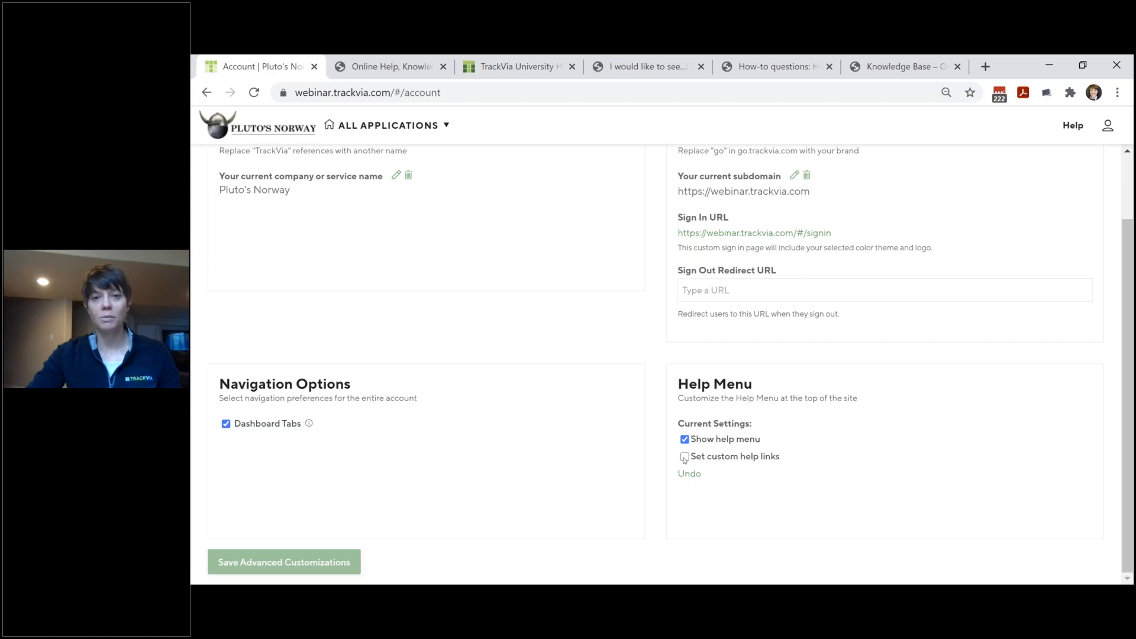
click(685, 458)
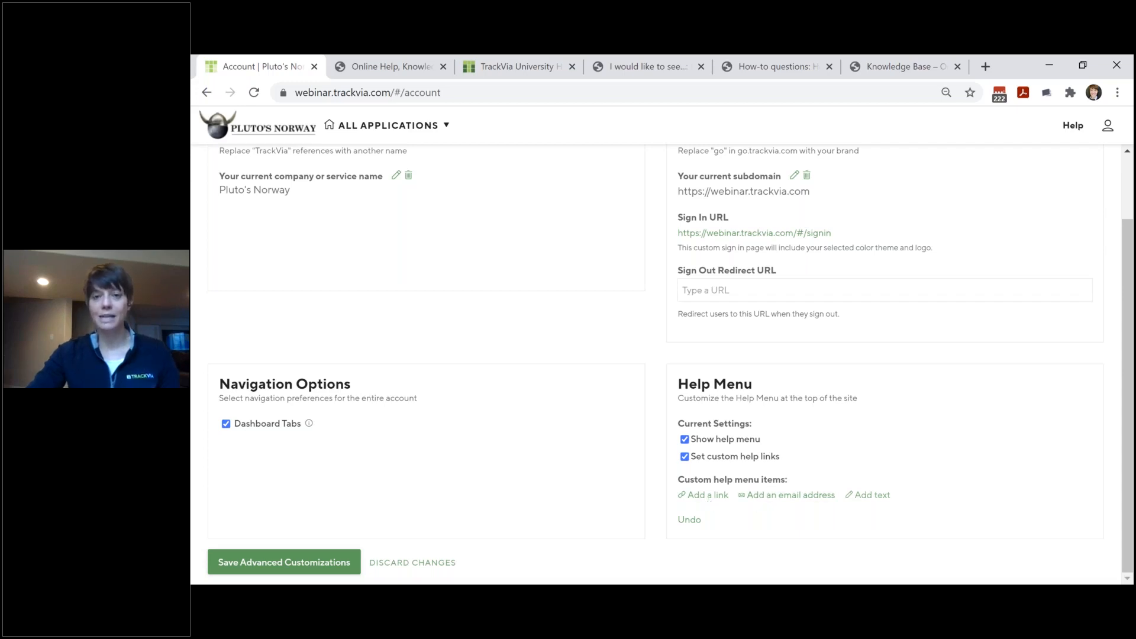
click(706, 496)
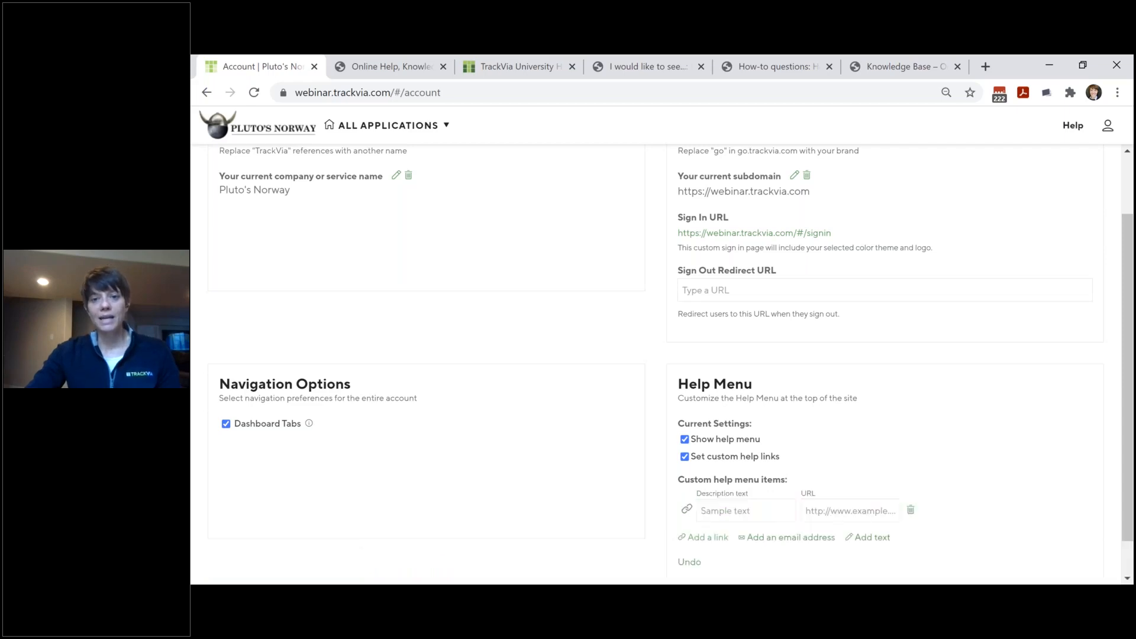
scroll(700, 501, down, 1)
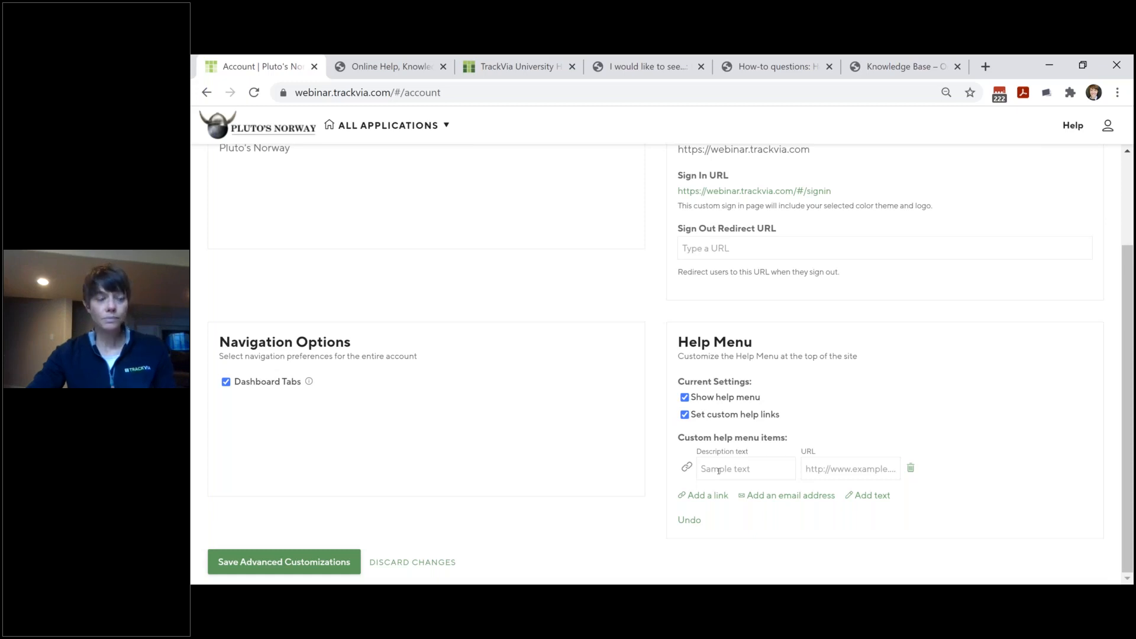
Set the new custom help link's description text to Workflow Slides.
click(718, 472)
key(alt+Tab)
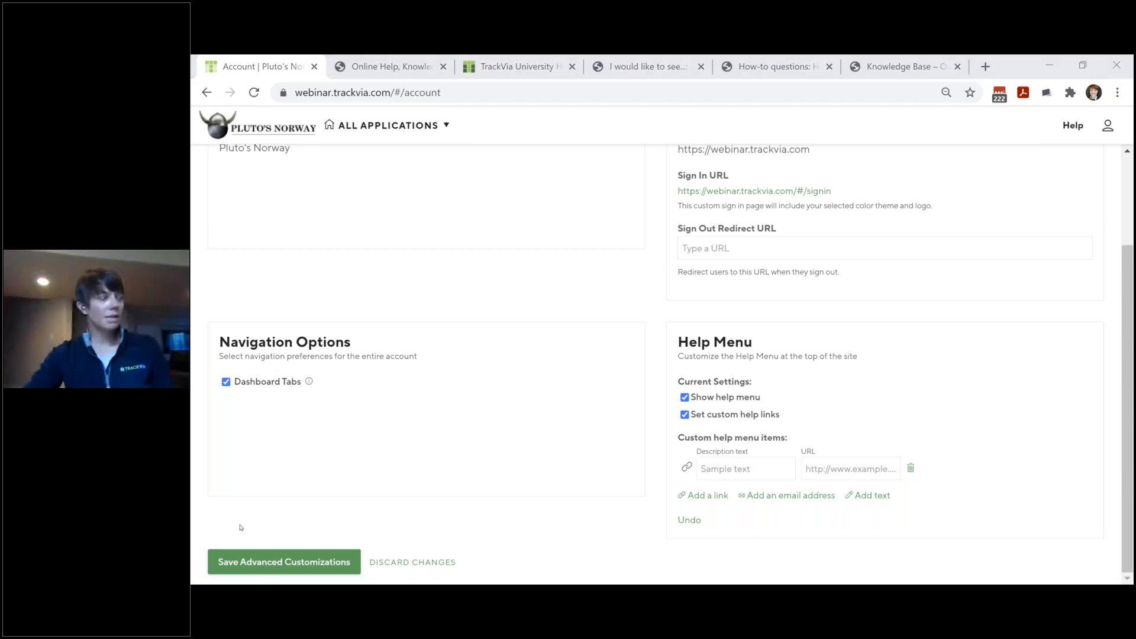
click(703, 469)
text(Workfl)
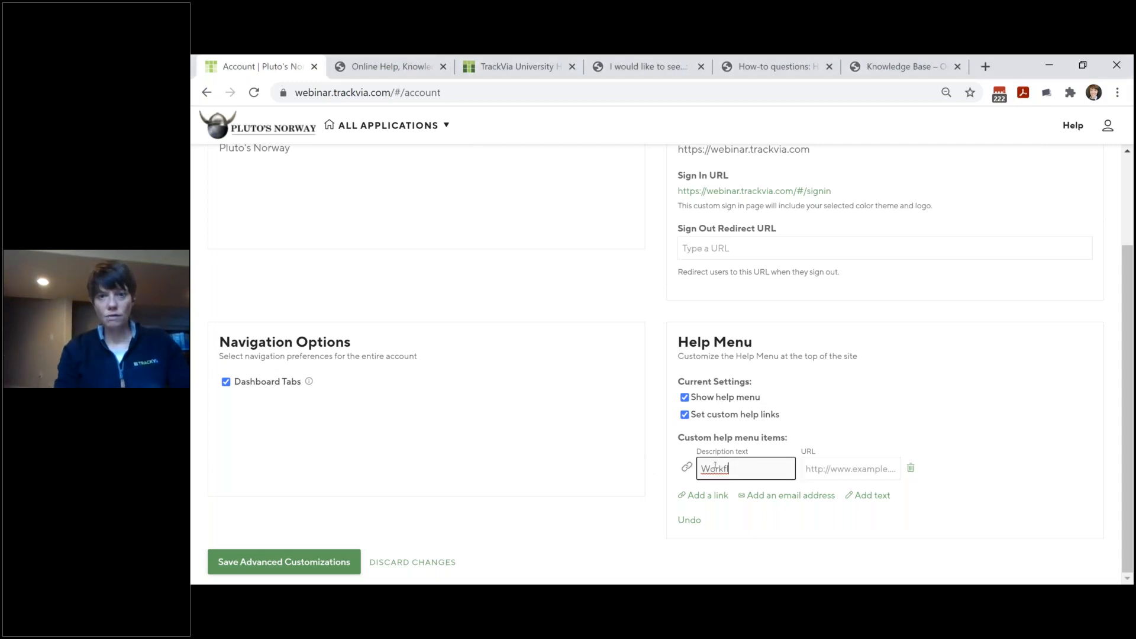
text(ow Slides)
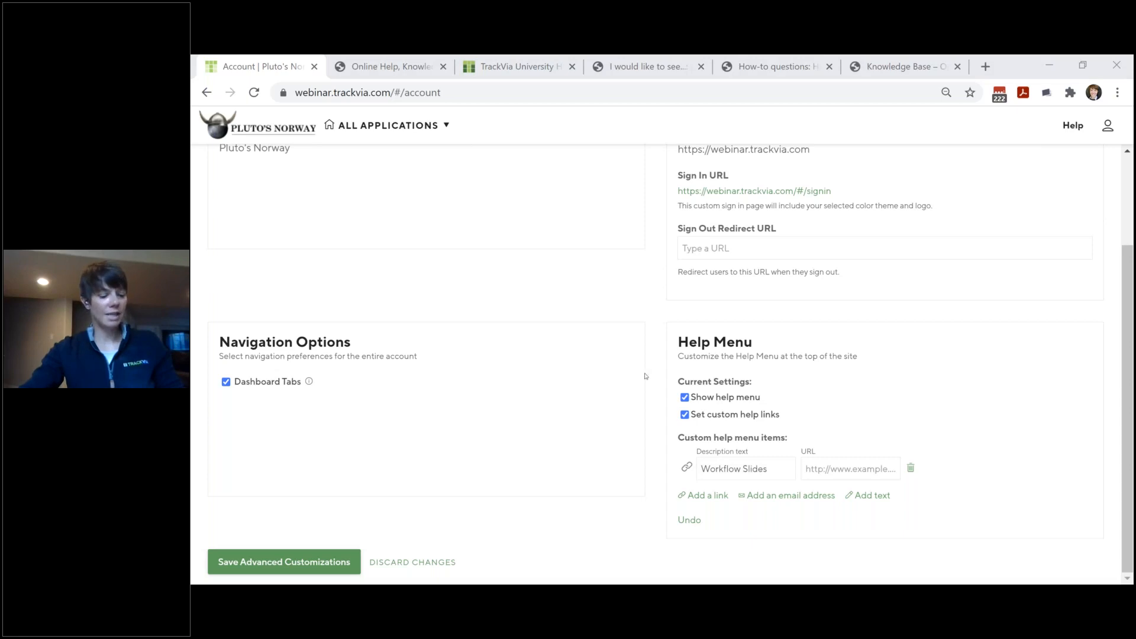
Paste the Google Docs presentation address as the Workflow Slides link's URL and save the advanced customizations.
click(851, 471)
key(ctrl+v)
key(Left)
key(Left)
key(Left)
key(Left)
key(Left)
key(Left)
key(Left)
key(Left)
key(Left)
key(Left)
key(Left)
key(Left)
key(Left)
key(Left)
key(Left)
key(Left)
key(Left)
key(Left)
key(Left)
key(Left)
key(Left)
key(Left)
key(Left)
key(Left)
key(Left)
key(Left)
key(Left)
key(Left)
key(Left)
key(Left)
key(Left)
key(Left)
key(Left)
key(Left)
key(Left)
key(Left)
key(Left)
key(Left)
key(Left)
key(Left)
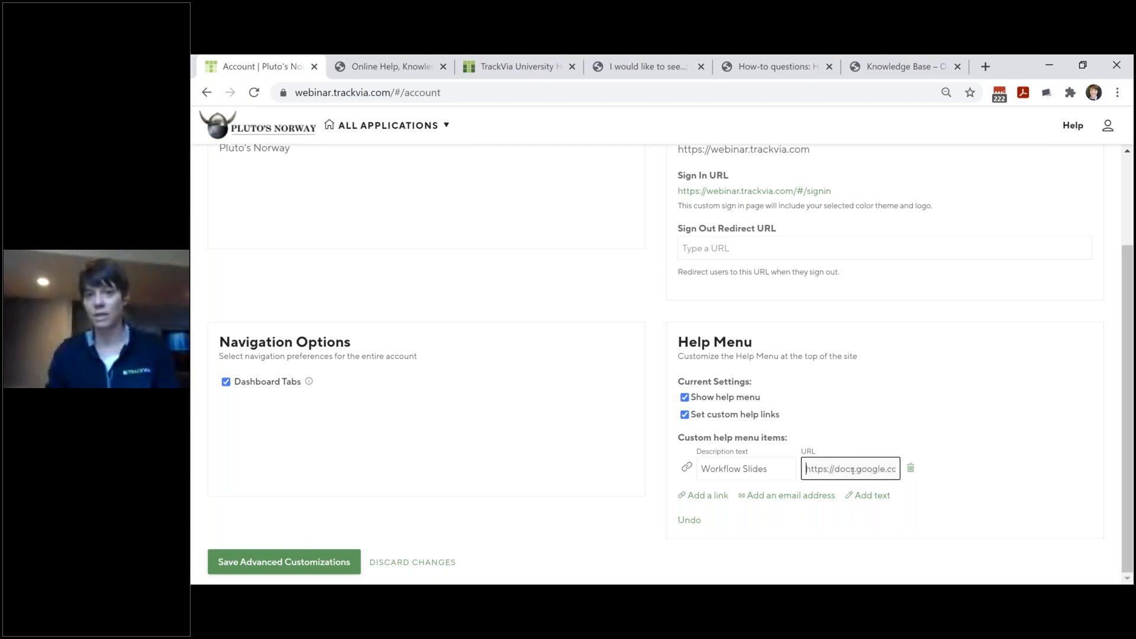
click(259, 569)
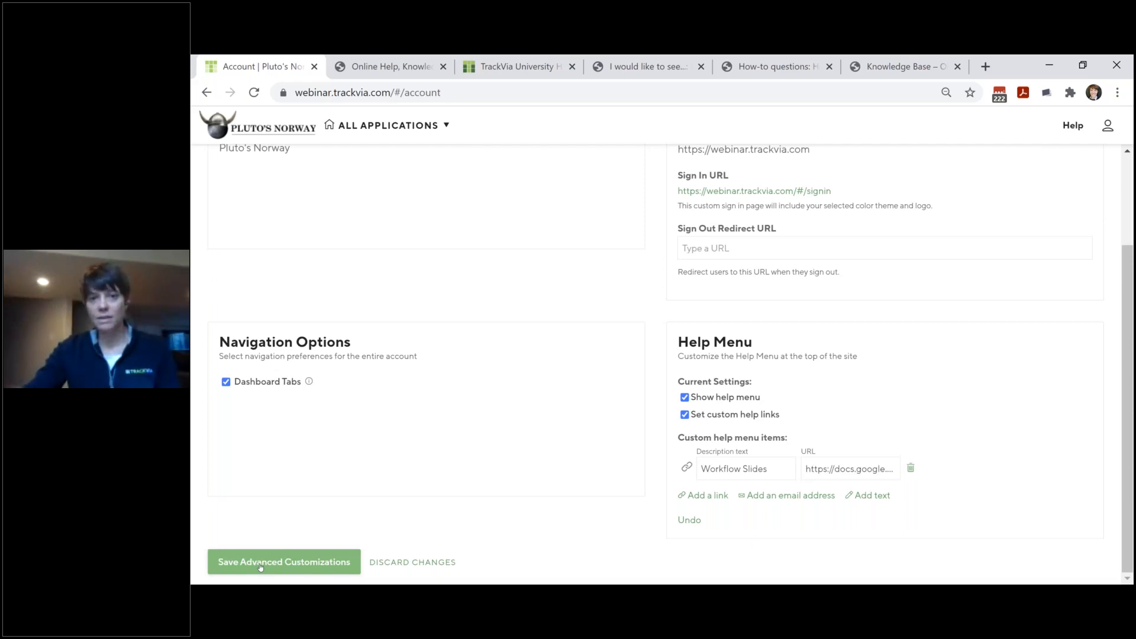
click(260, 566)
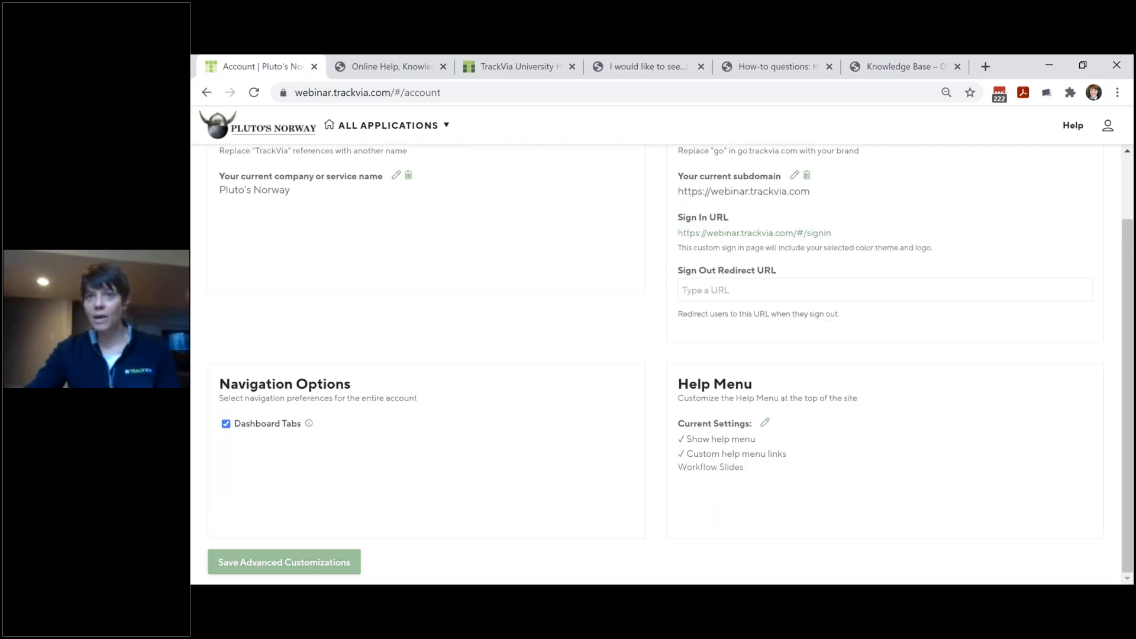
Open Workflow Slides from the help menu to view the presentation, and close all browser tabs except the account page.
click(1073, 125)
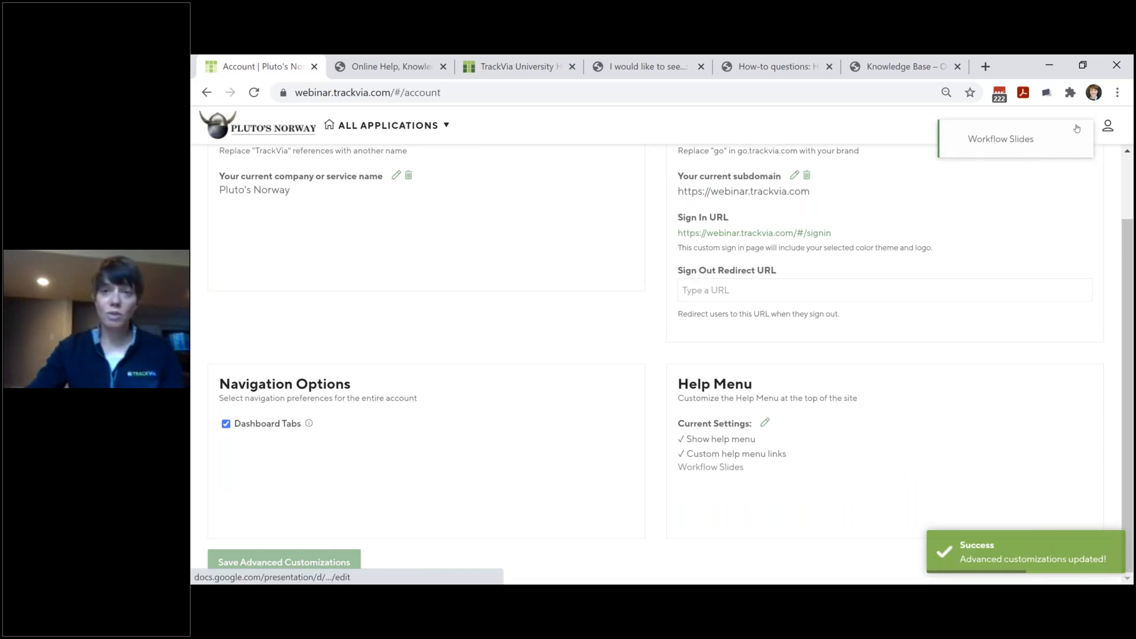
click(999, 139)
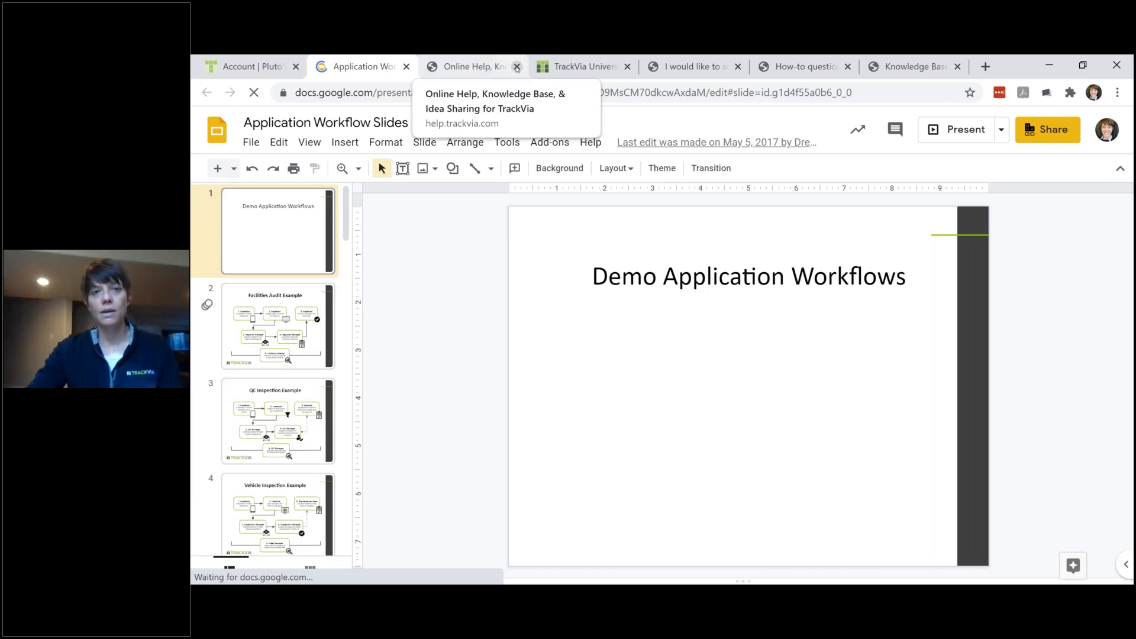
click(517, 68)
click(517, 68)
click(517, 68)
click(516, 68)
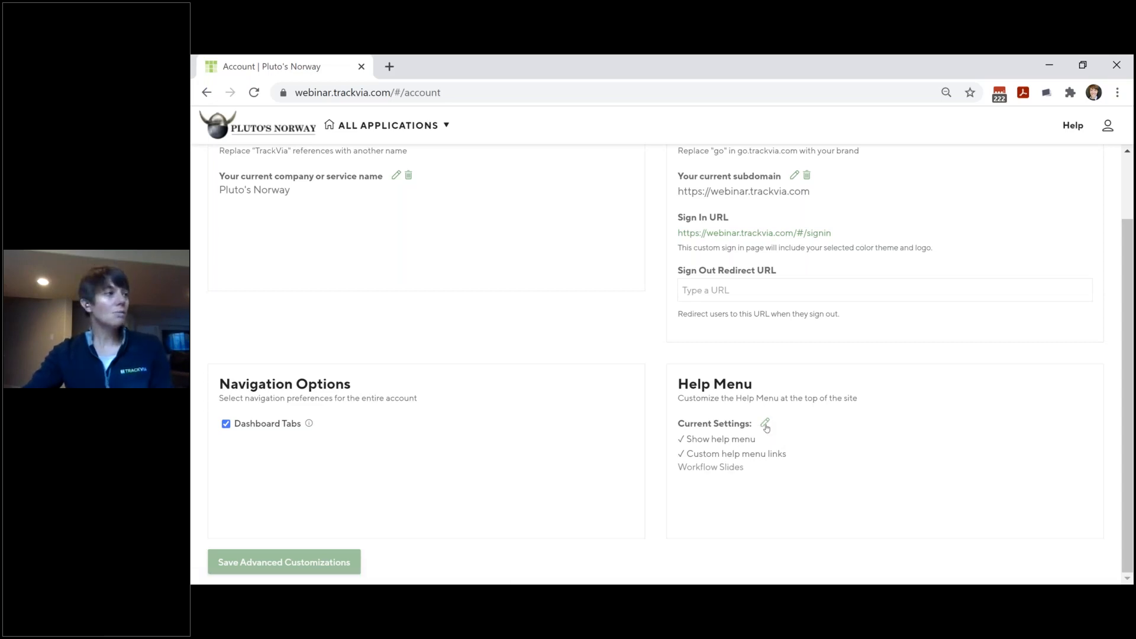
Reopen the Help Menu settings for editing and add a second custom link with the description Process Documents.
click(766, 424)
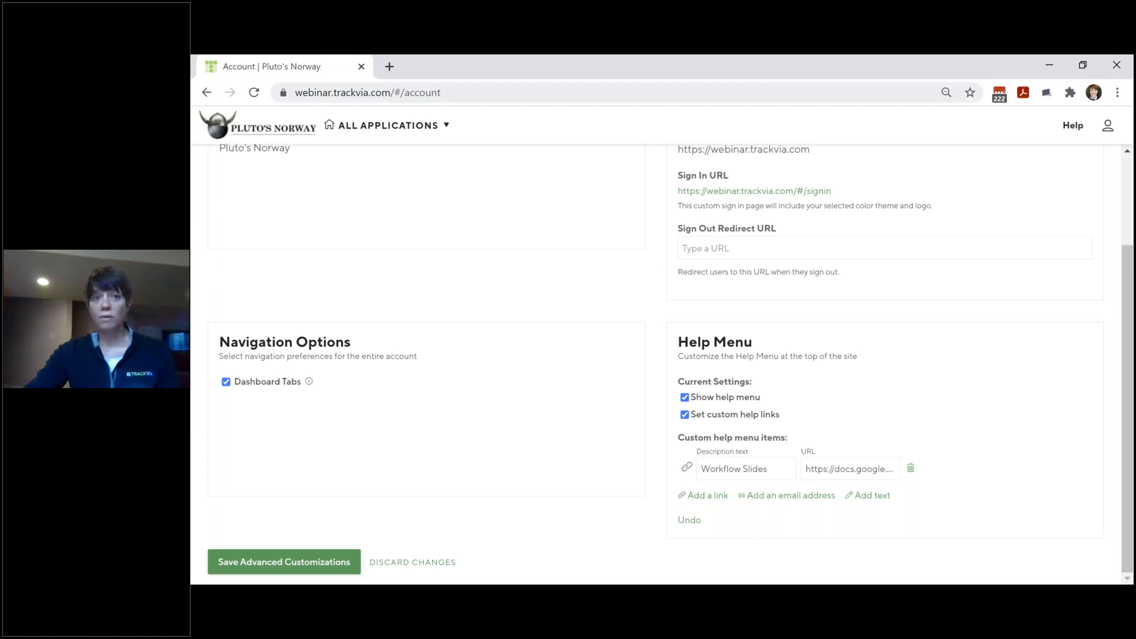
click(717, 497)
click(731, 514)
text(Proc)
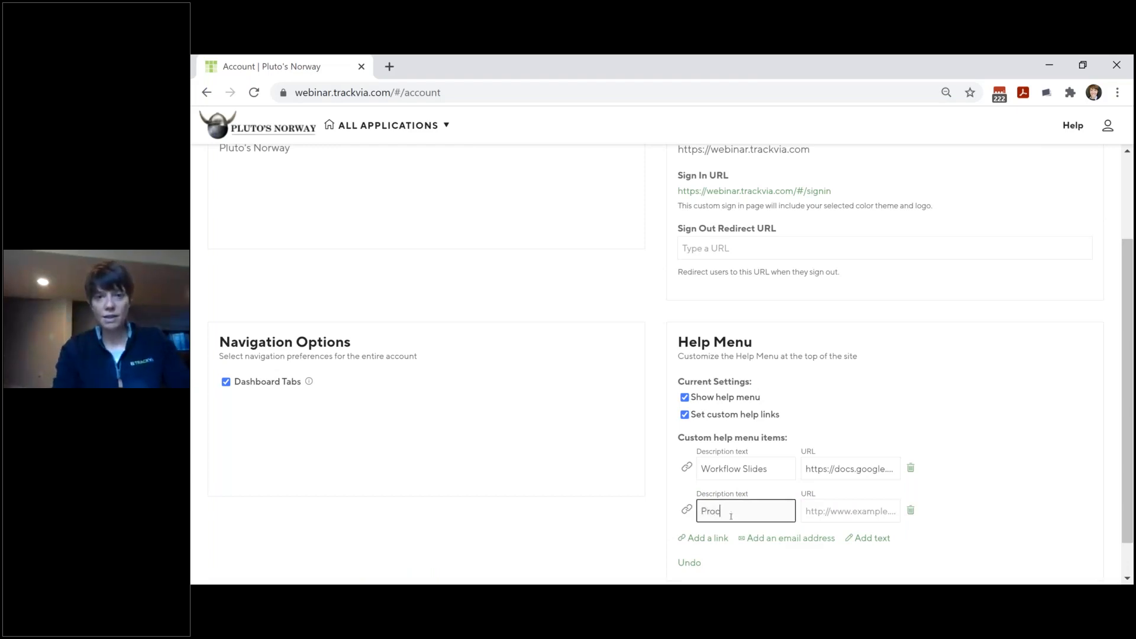
text(ess Documents)
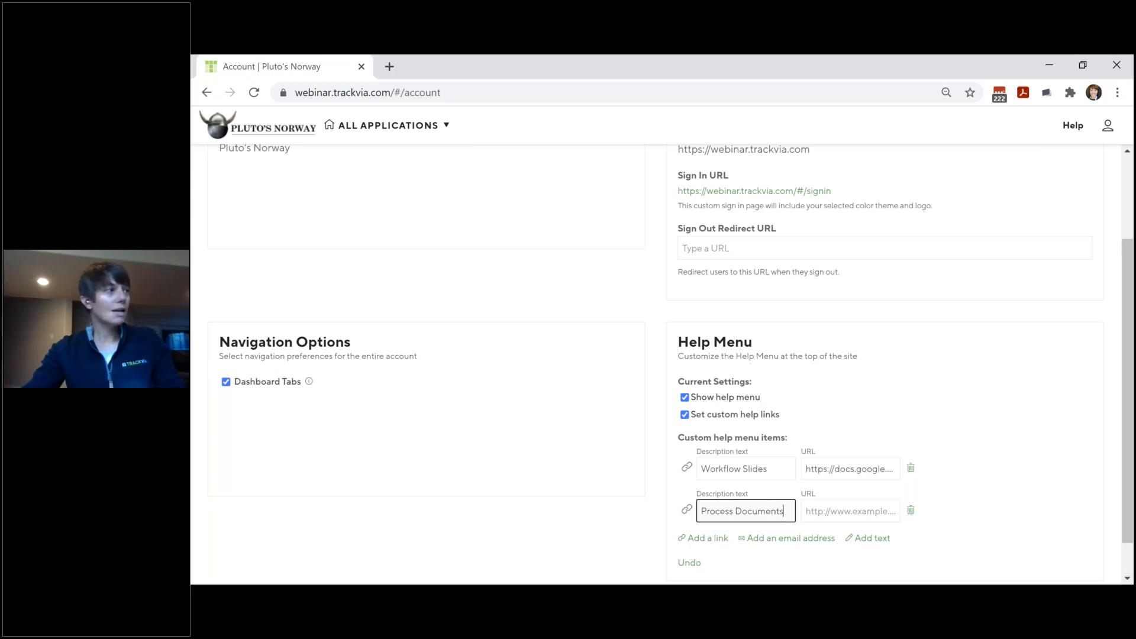
Paste the webinar.trackvia.com view address as the Process Documents link's URL and save the advanced customizations.
key(alt+Tab)
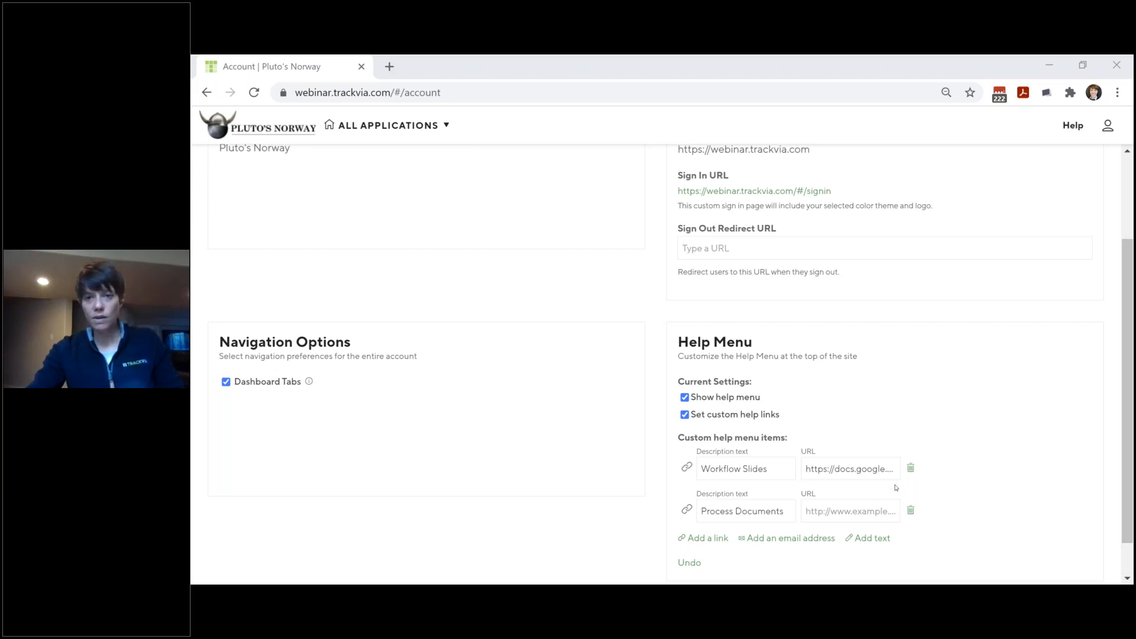
click(860, 507)
key(ctrl+v)
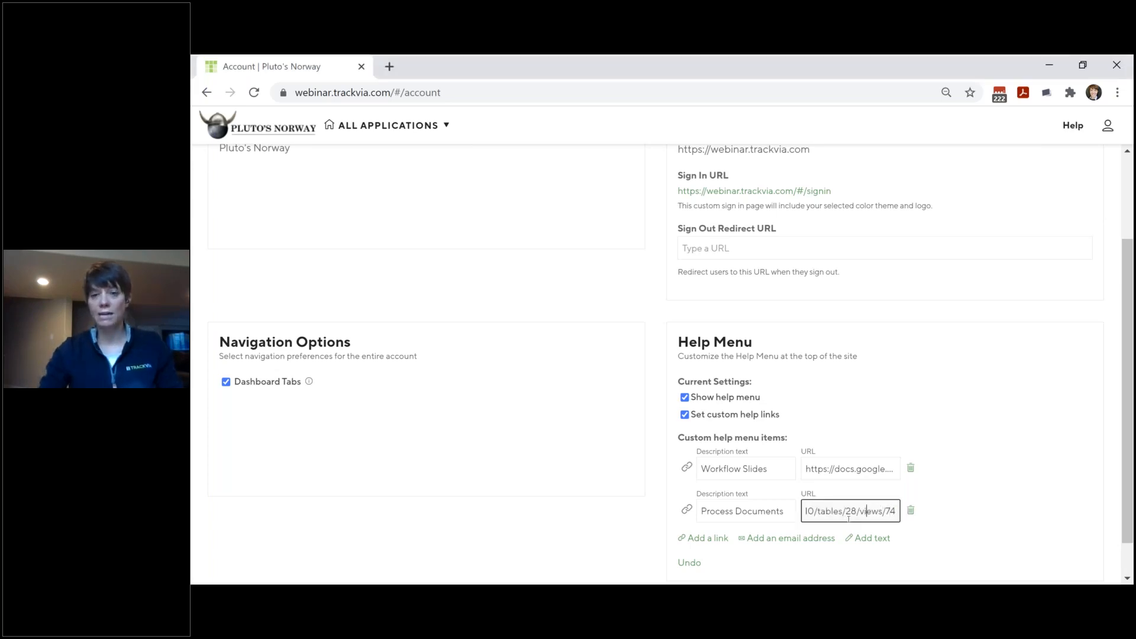
key(Left)
key(Left)
key(Left)
key(Left)
key(Left)
key(Left)
key(Left)
key(Left)
key(Left)
key(Left)
key(Left)
key(Left)
key(Left)
key(Left)
key(Left)
key(Left)
key(Left)
key(Left)
key(Left)
key(Left)
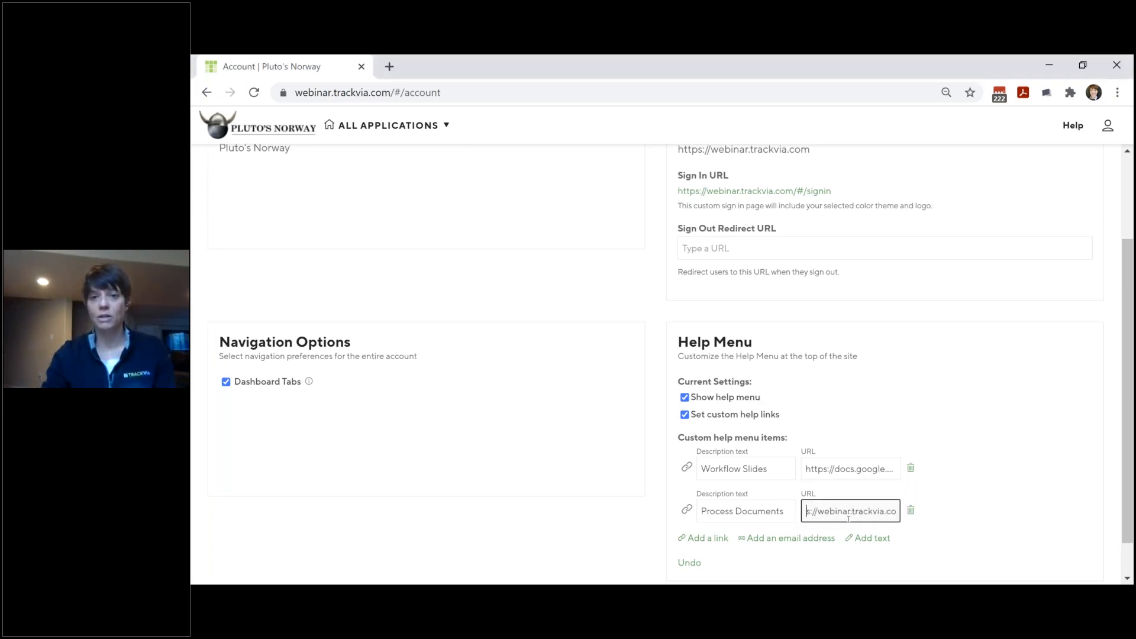
key(Left)
key(Left)
key(Left)
key(Left)
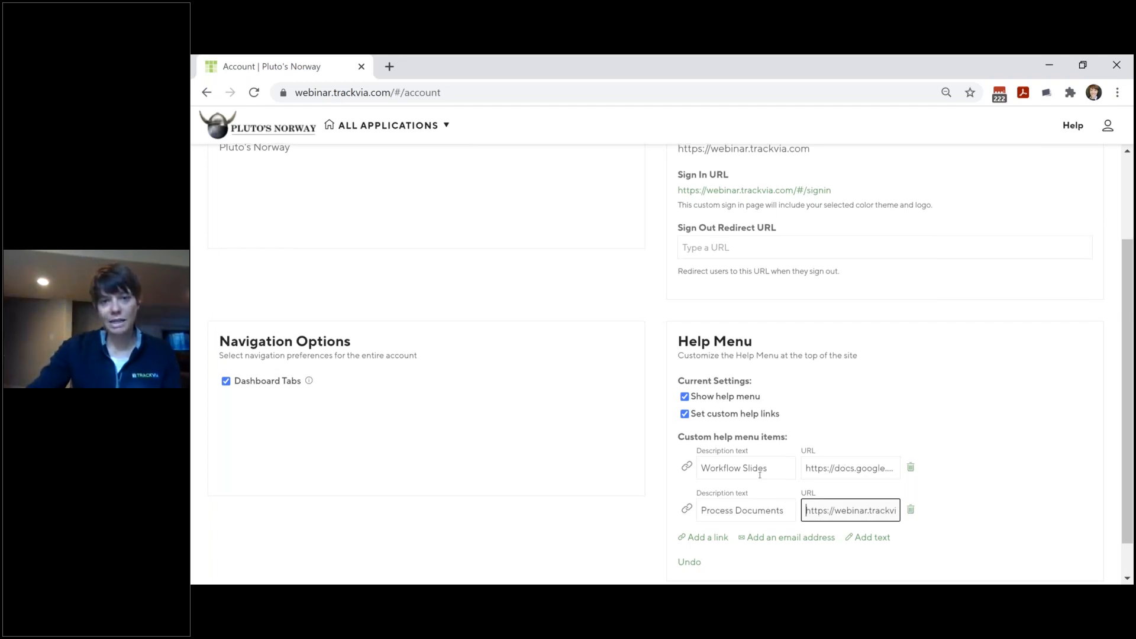
scroll(760, 475, down, 2)
click(253, 563)
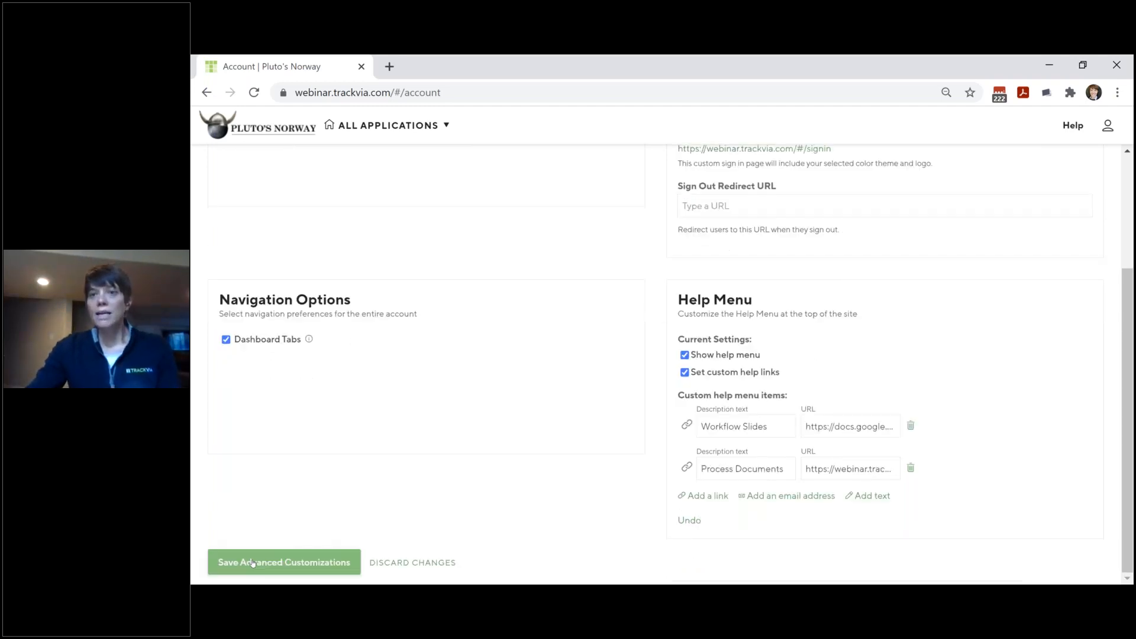
Open Process Documents from the help menu, look through the Links table, and return to the User Group Resources view.
click(1076, 125)
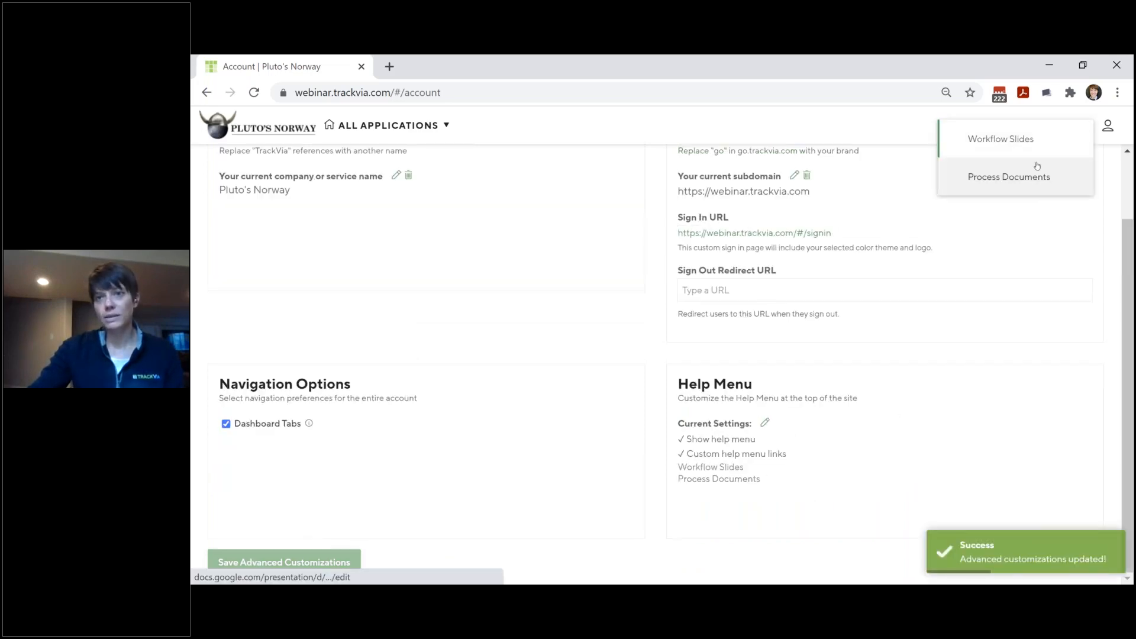
click(1009, 177)
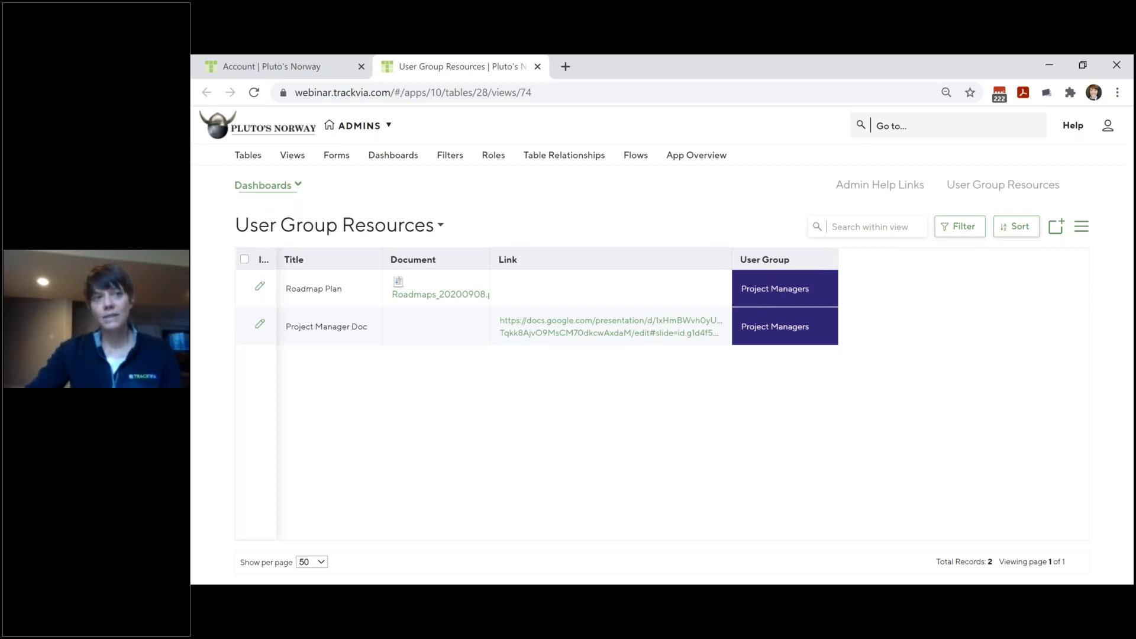
click(250, 157)
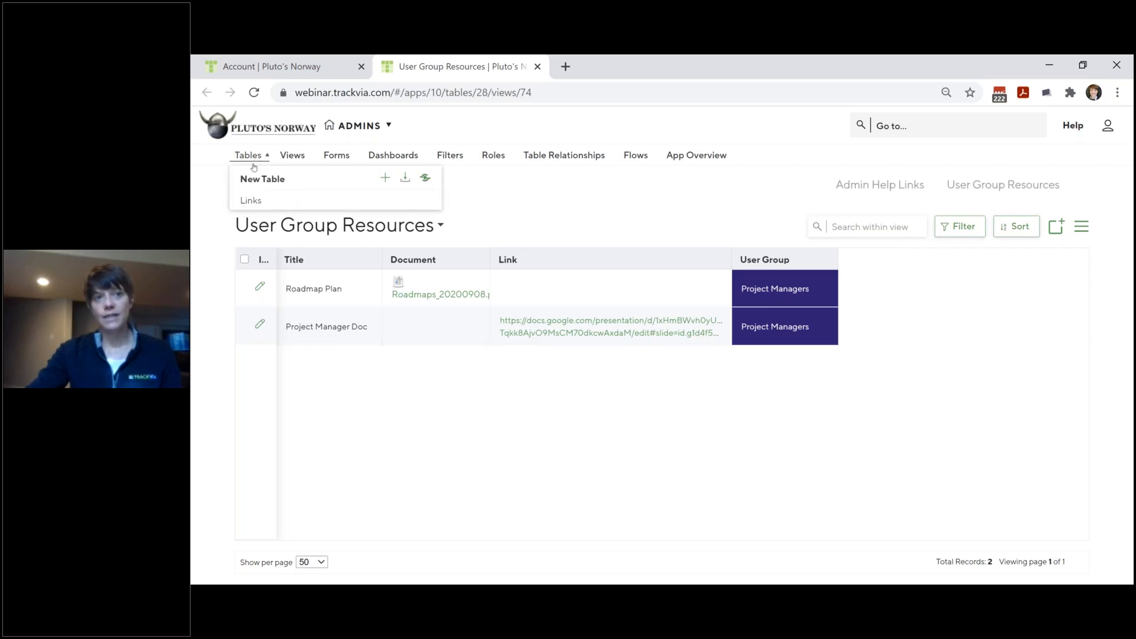
click(250, 202)
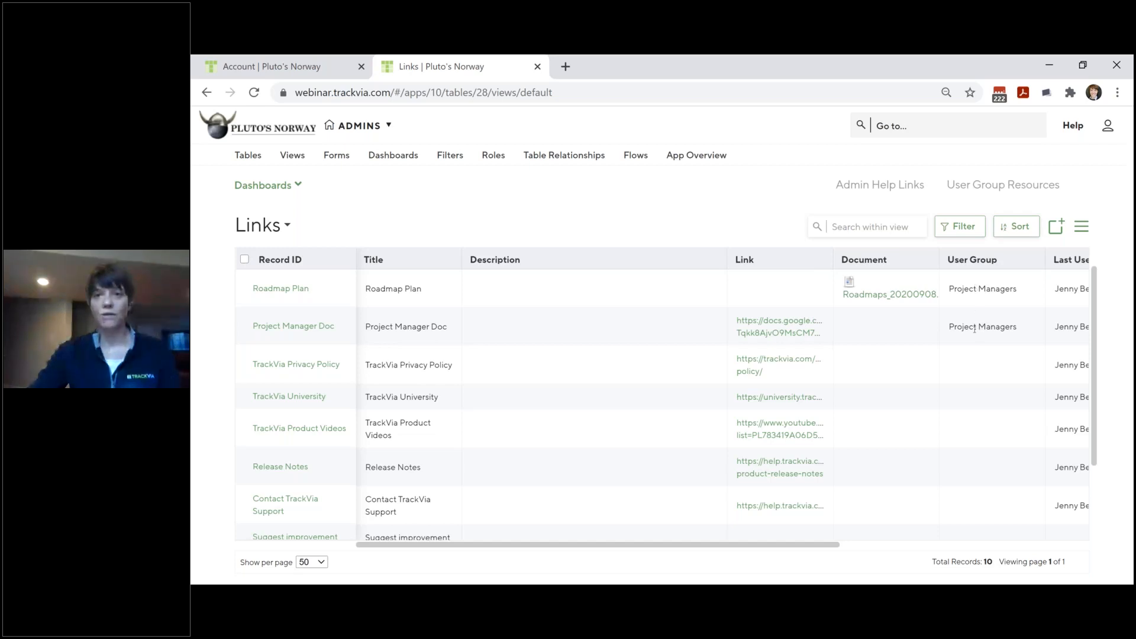
click(254, 233)
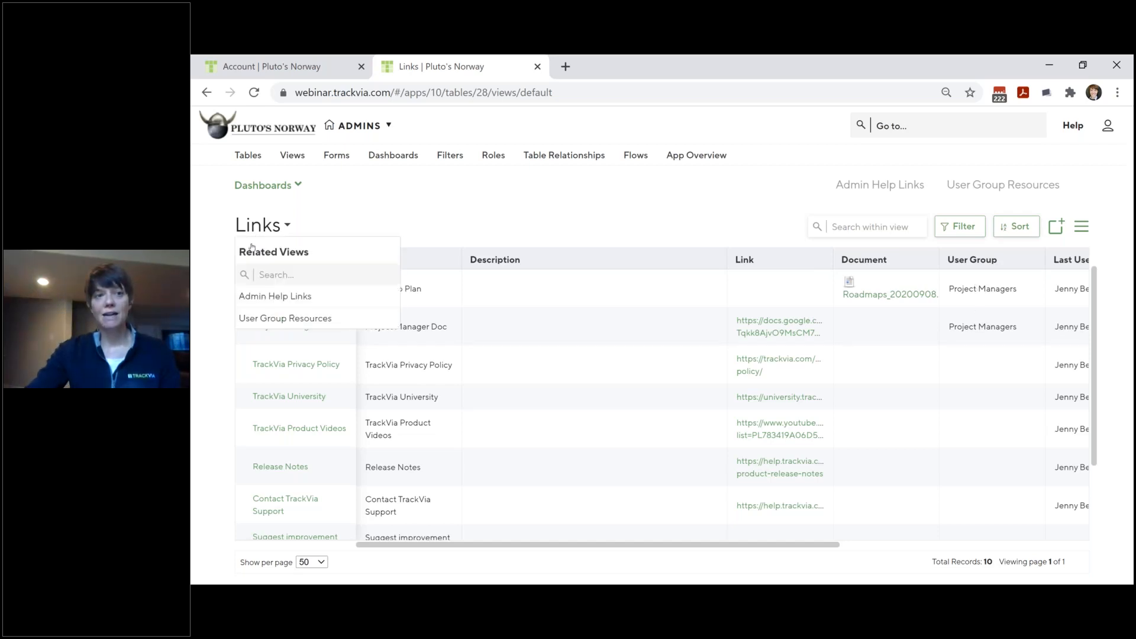
click(252, 318)
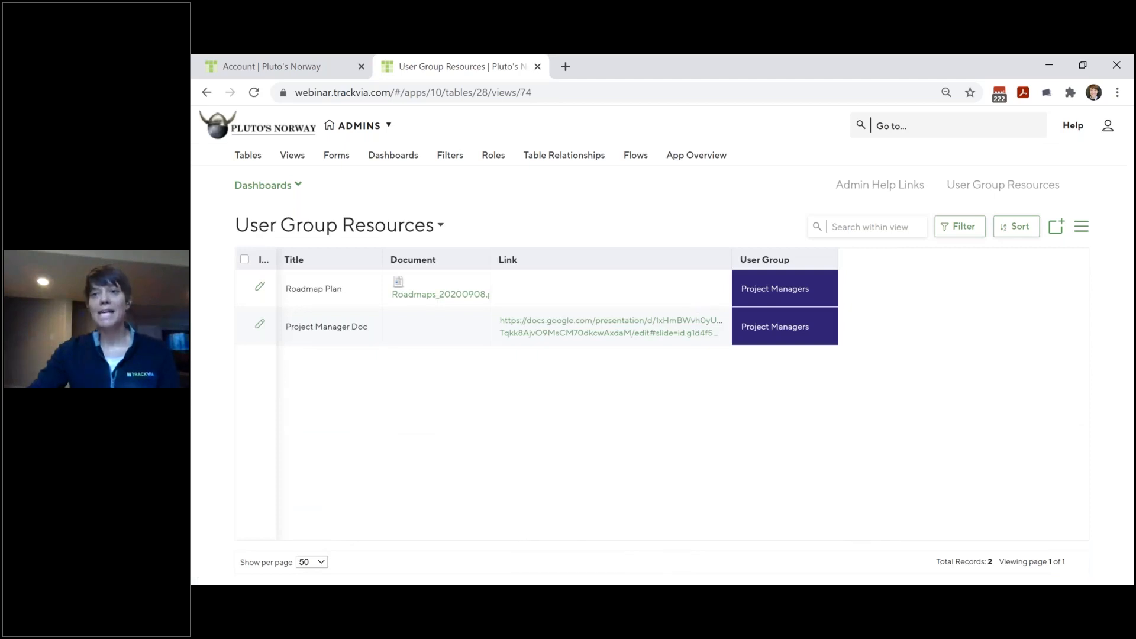
Check the custom entries in the help menu, return to the account page, and review its account menu and advanced customization settings.
click(1076, 134)
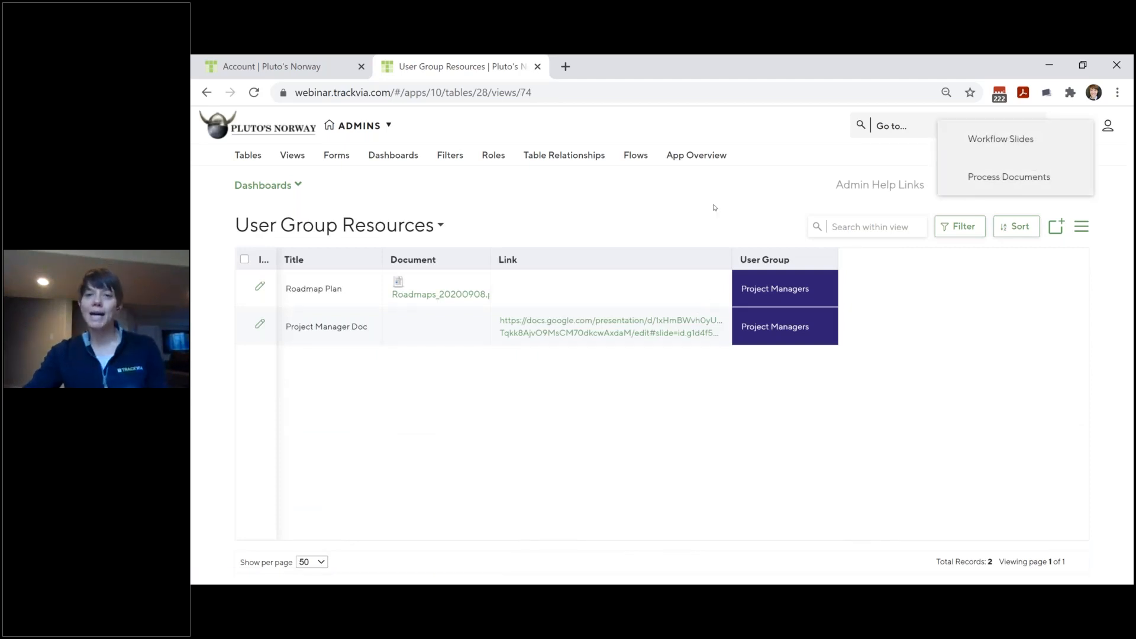
click(693, 207)
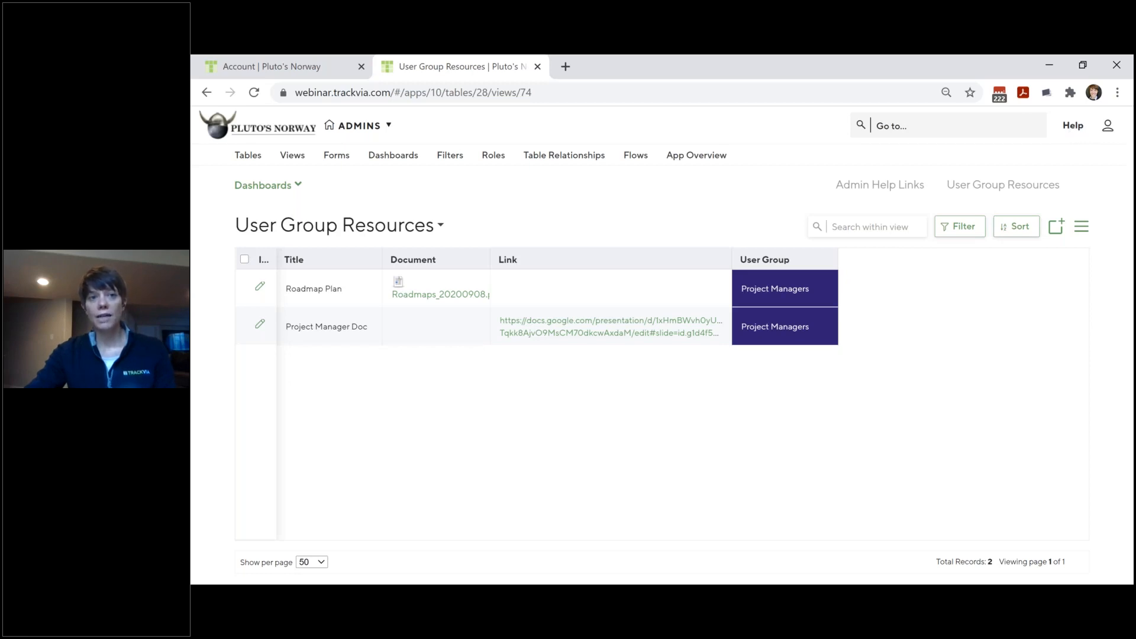
click(281, 67)
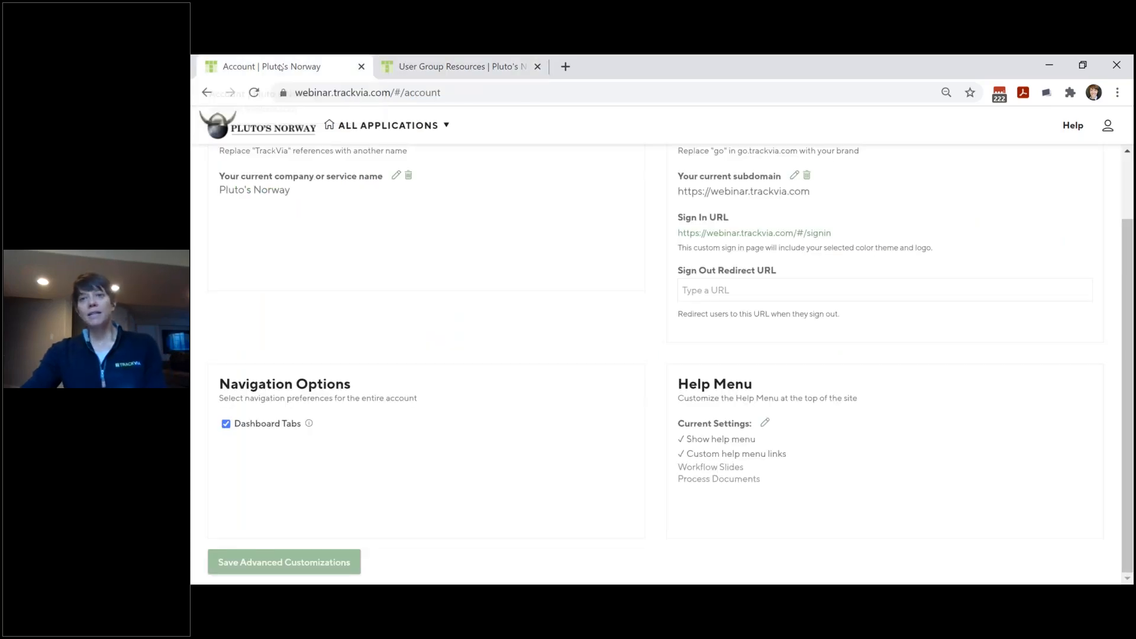
click(1108, 125)
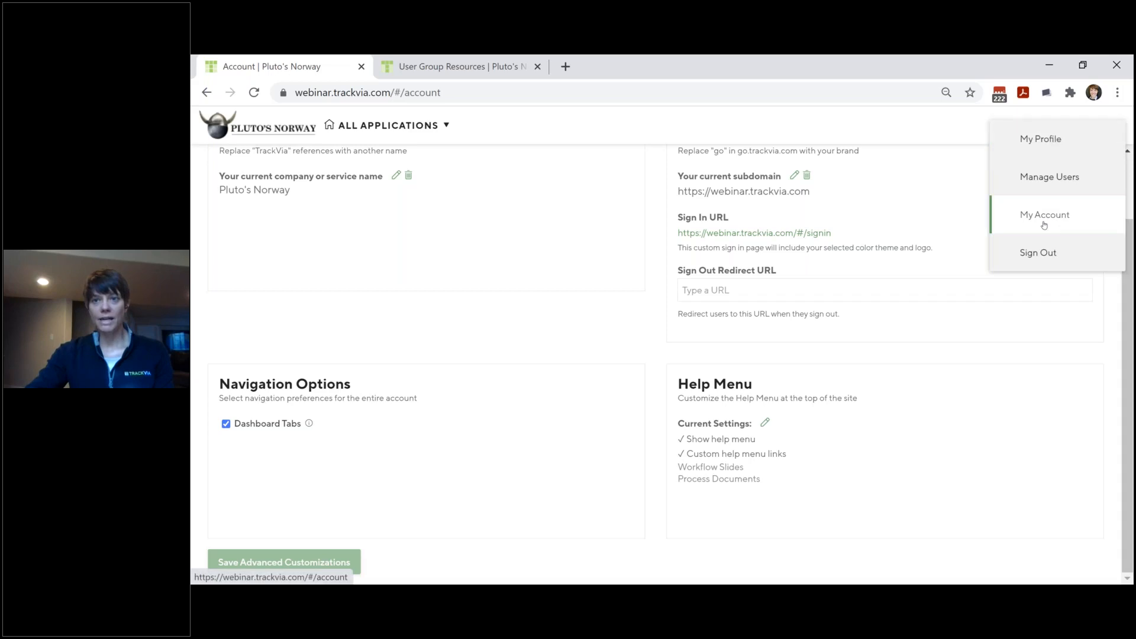
click(896, 446)
scroll(904, 439, up, 1)
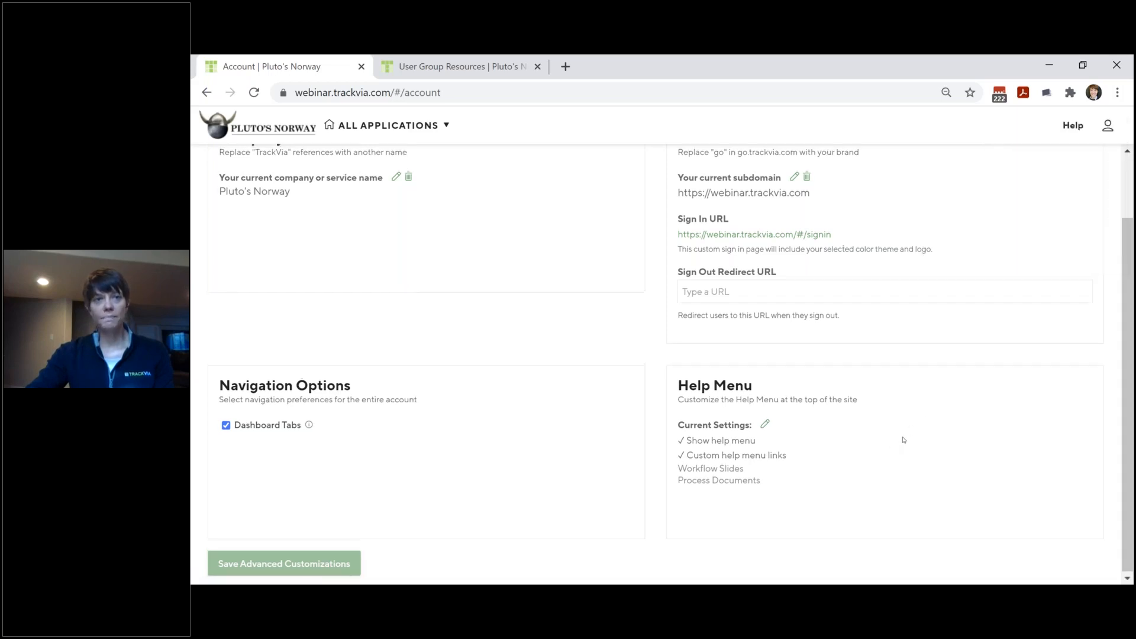
scroll(904, 440, up, 2)
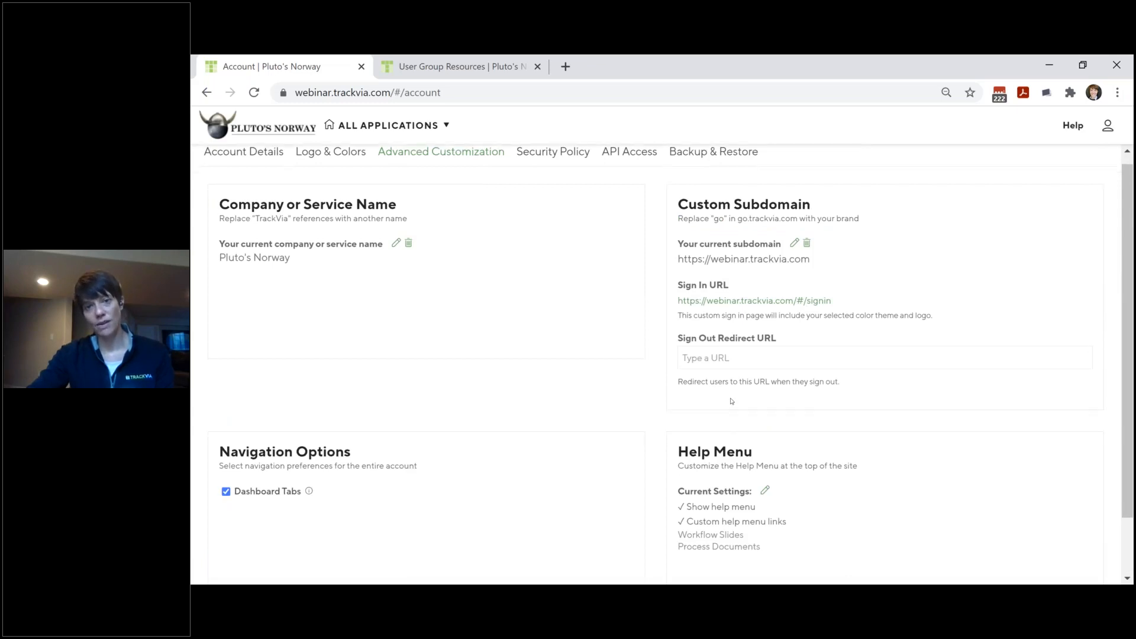
scroll(732, 401, down, 2)
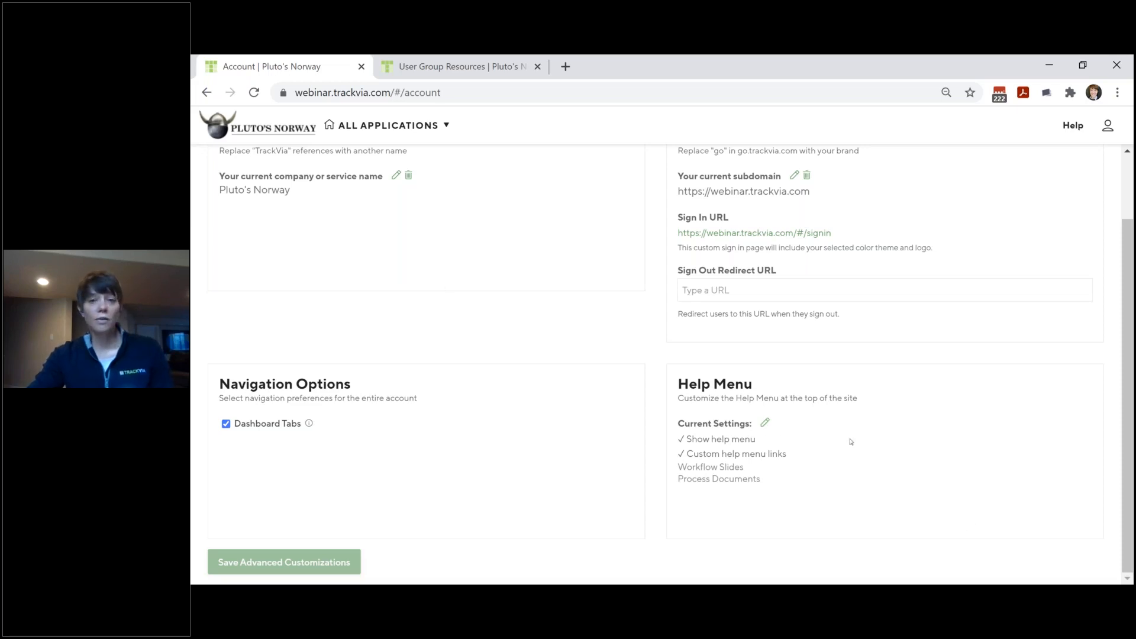
Reopen the Help Menu settings for editing and add a third custom link with the description Admin Help.
click(765, 424)
scroll(740, 473, down, 2)
click(705, 497)
click(719, 517)
text(Admin Help)
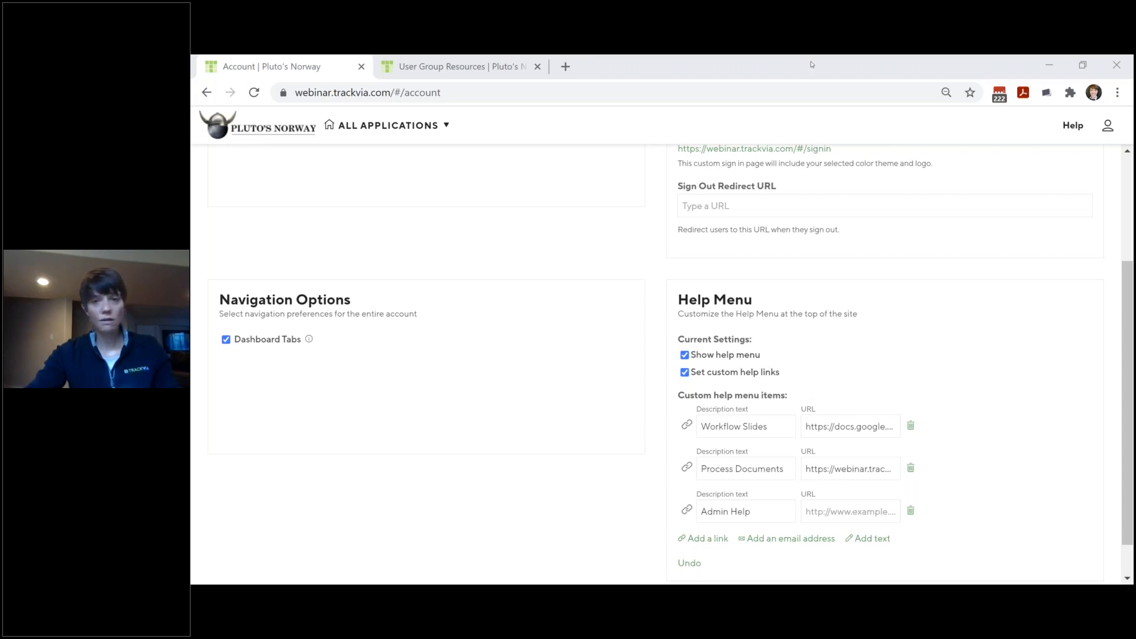
Paste webinar.trackvia.com/#/apps/10/home as the Admin Help link's URL and save the advanced customizations.
click(825, 511)
key(ctrl+v)
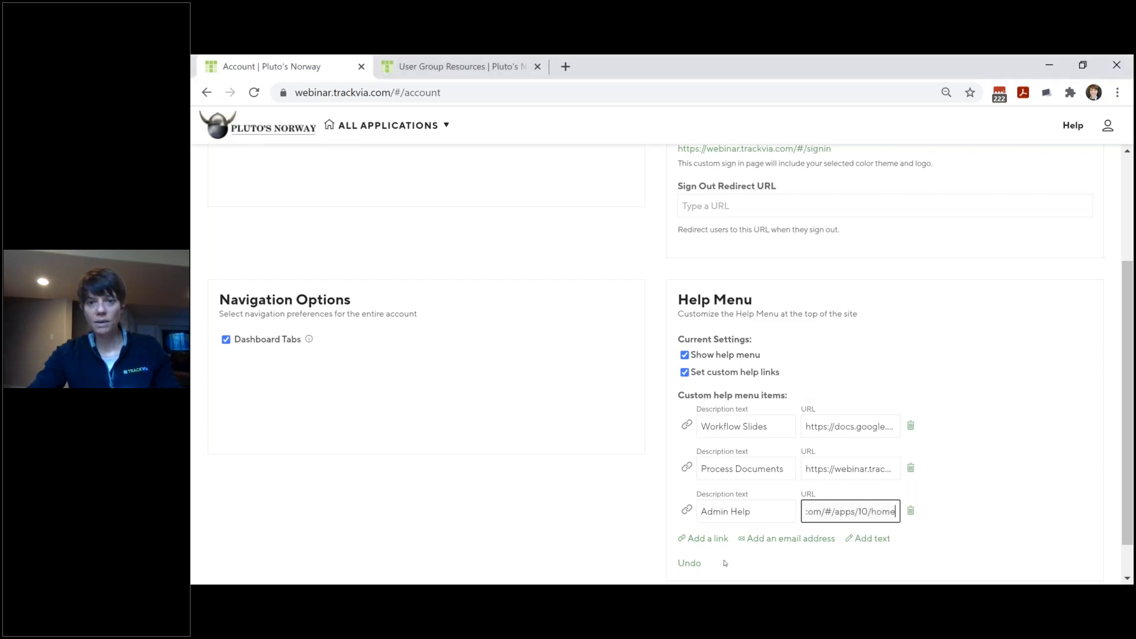
scroll(689, 527, down, 1)
click(266, 567)
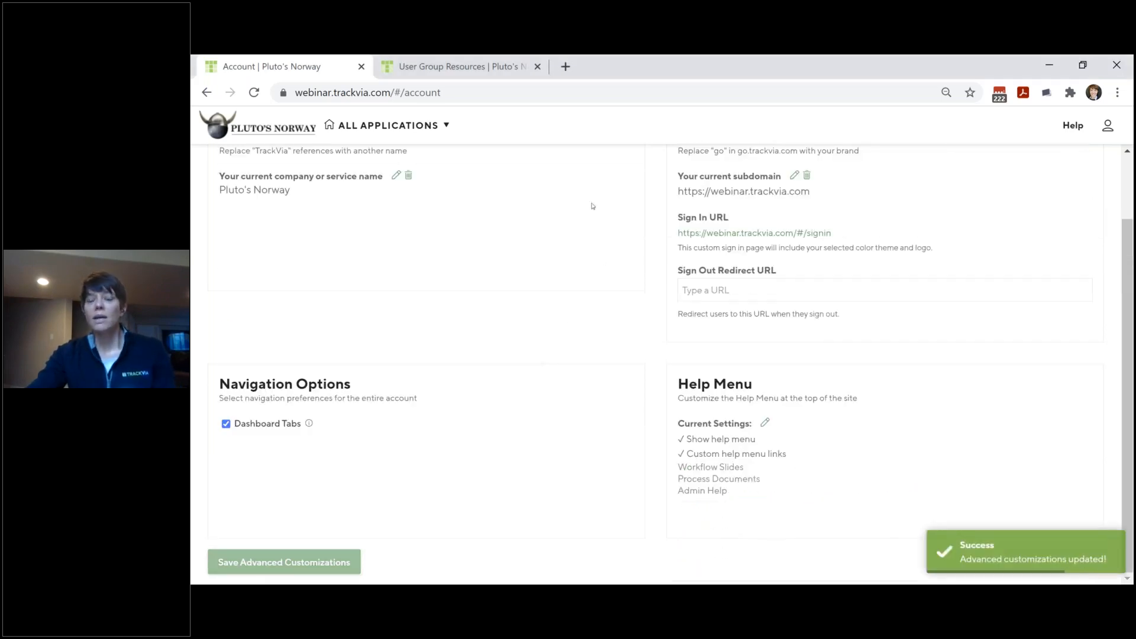
Open Admin Help from the help menu to view its dashboard, return to the account page, and check the list of applications.
click(382, 132)
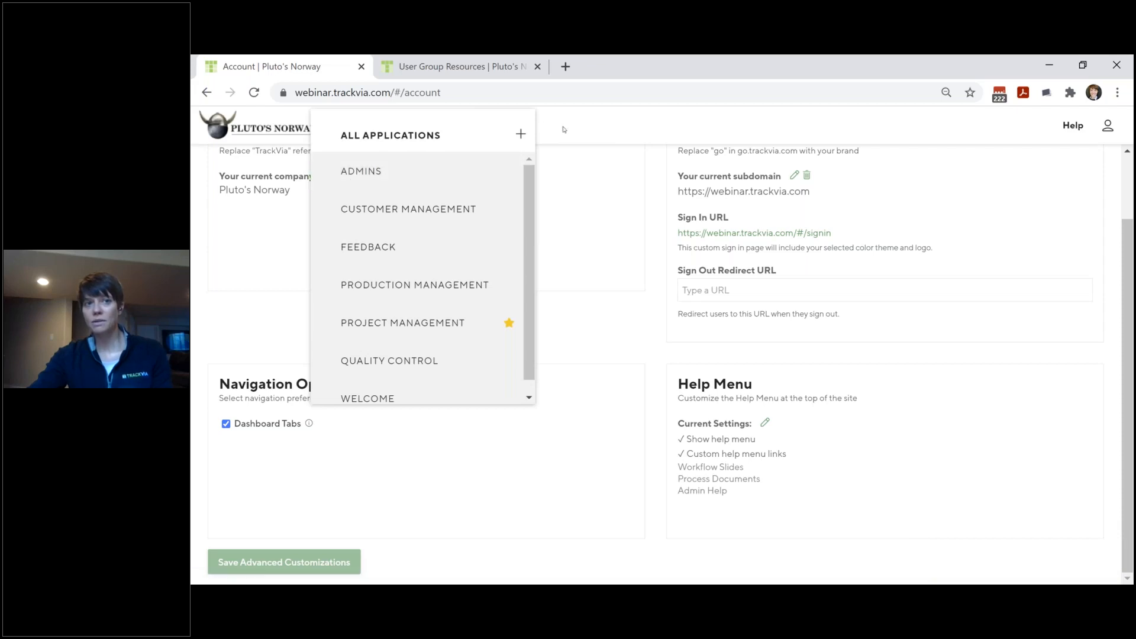
click(587, 229)
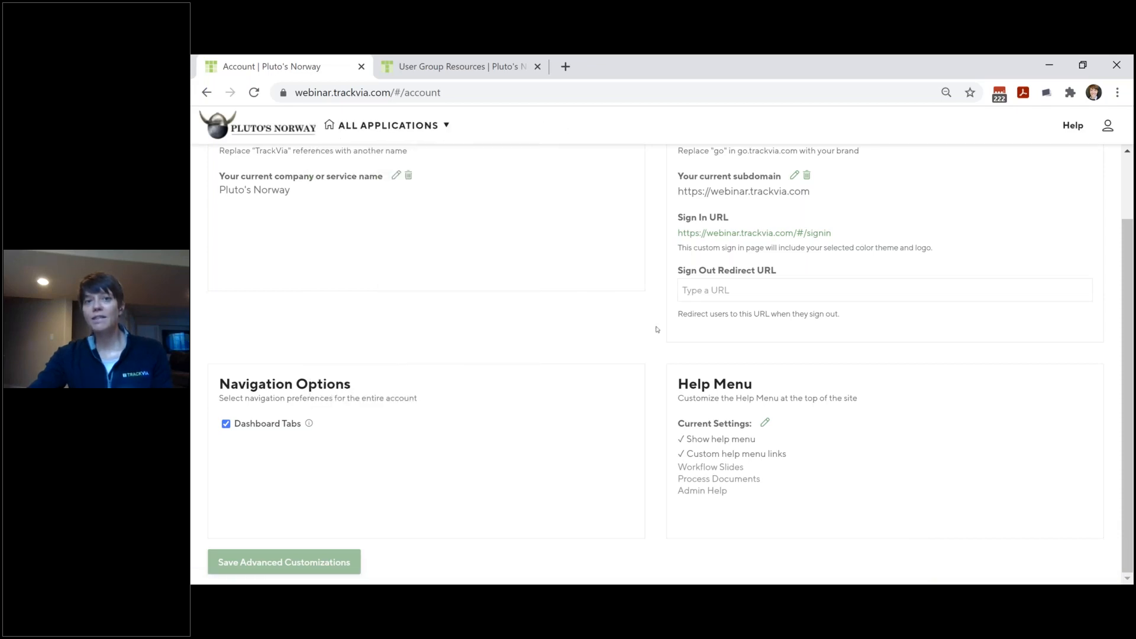
click(1077, 132)
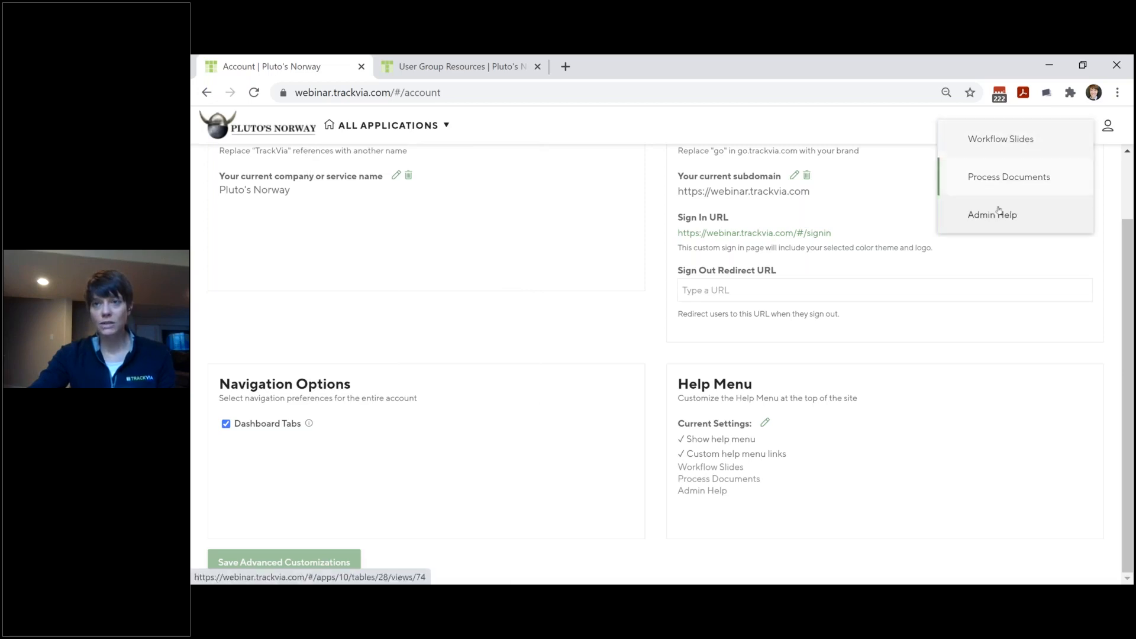
click(988, 221)
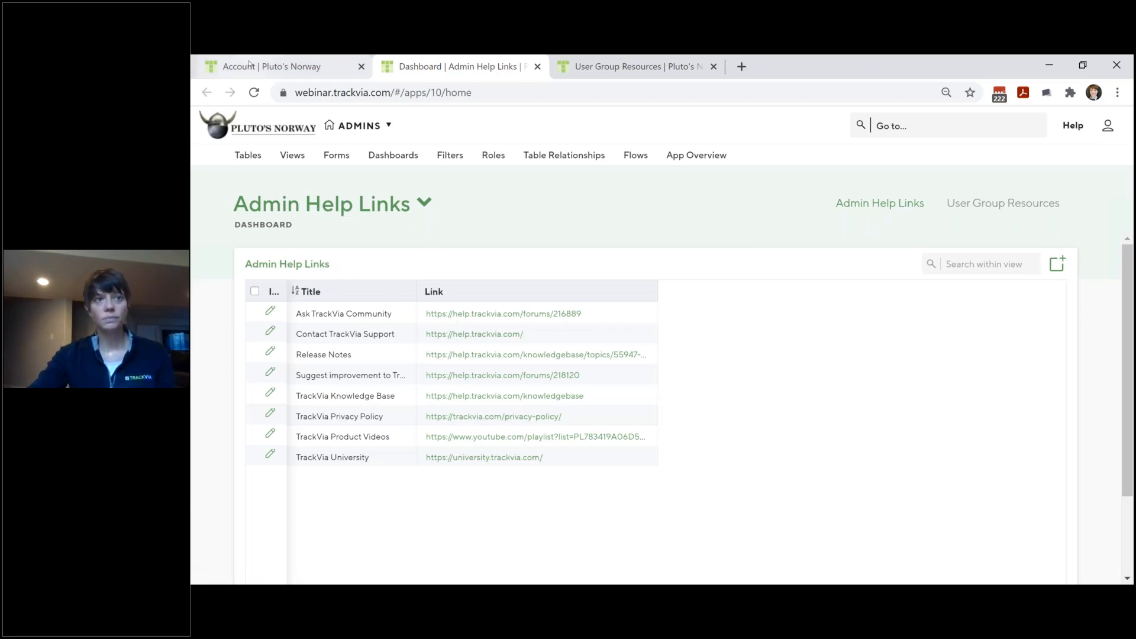
click(249, 65)
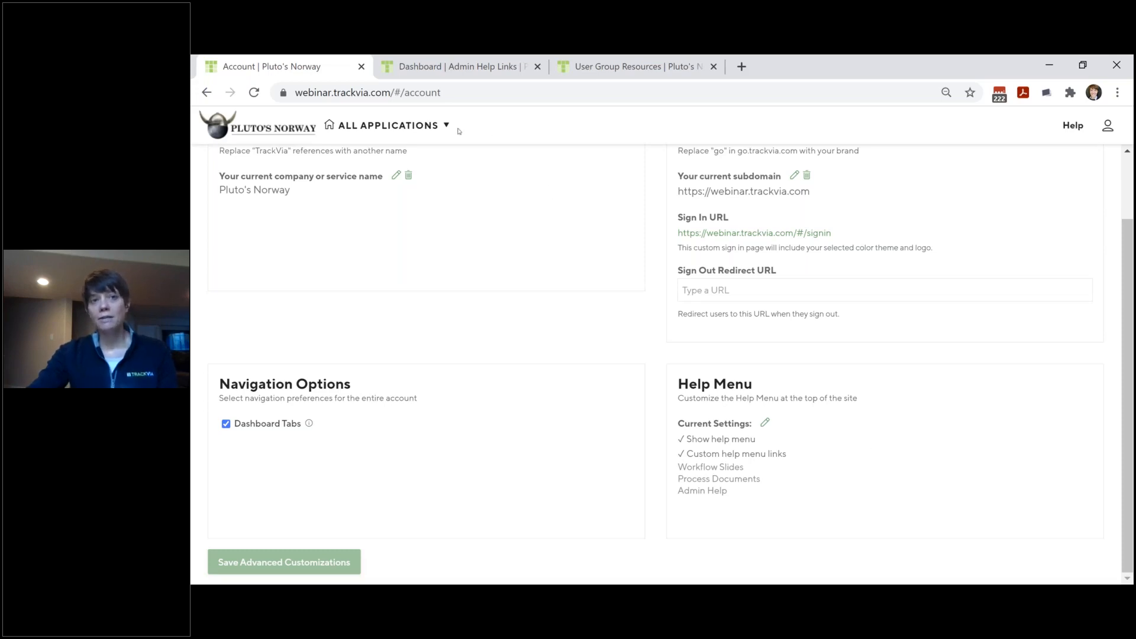
click(407, 126)
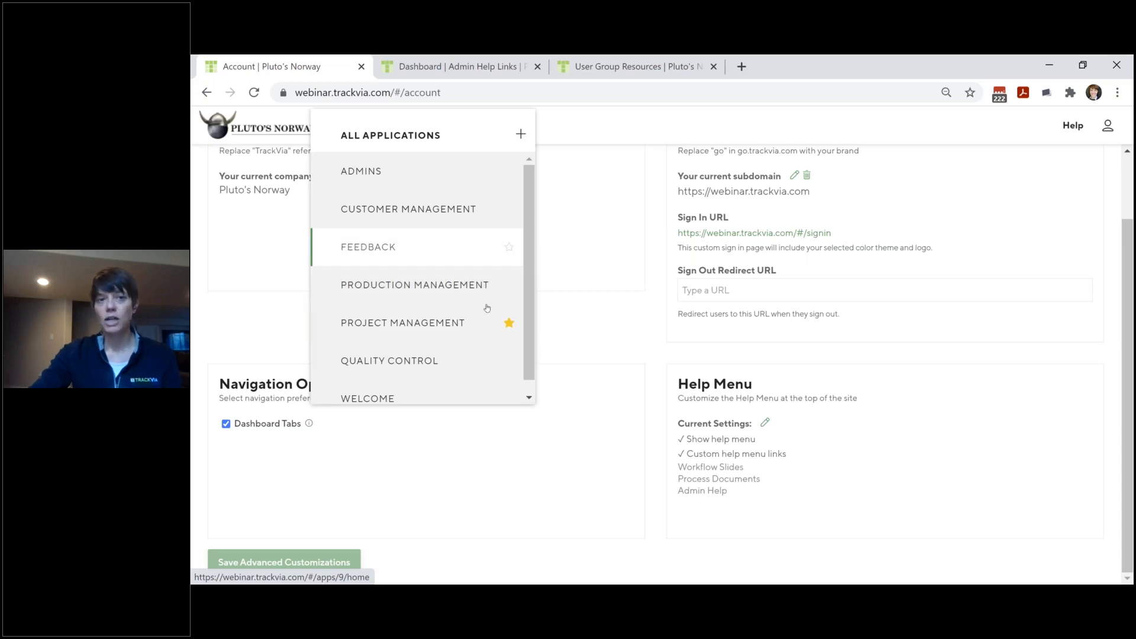
click(602, 344)
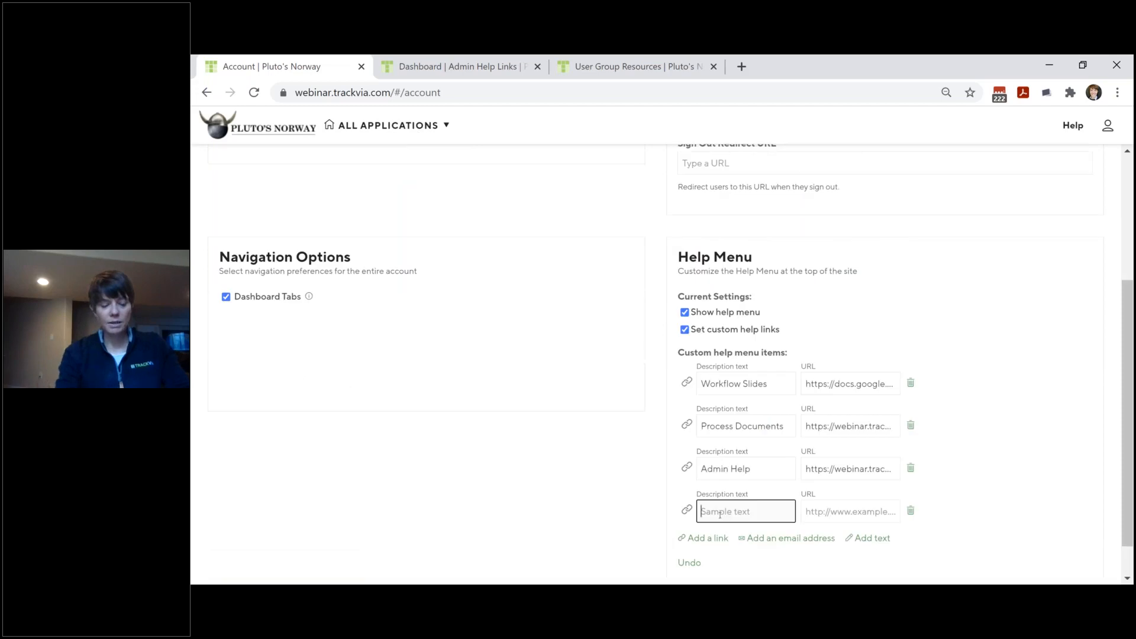
Describe the fourth custom help link as Feedback, paste the webinar.trackvia.com/#/apps/9/home address as its URL, and save the advanced customizations.
text(Feedback)
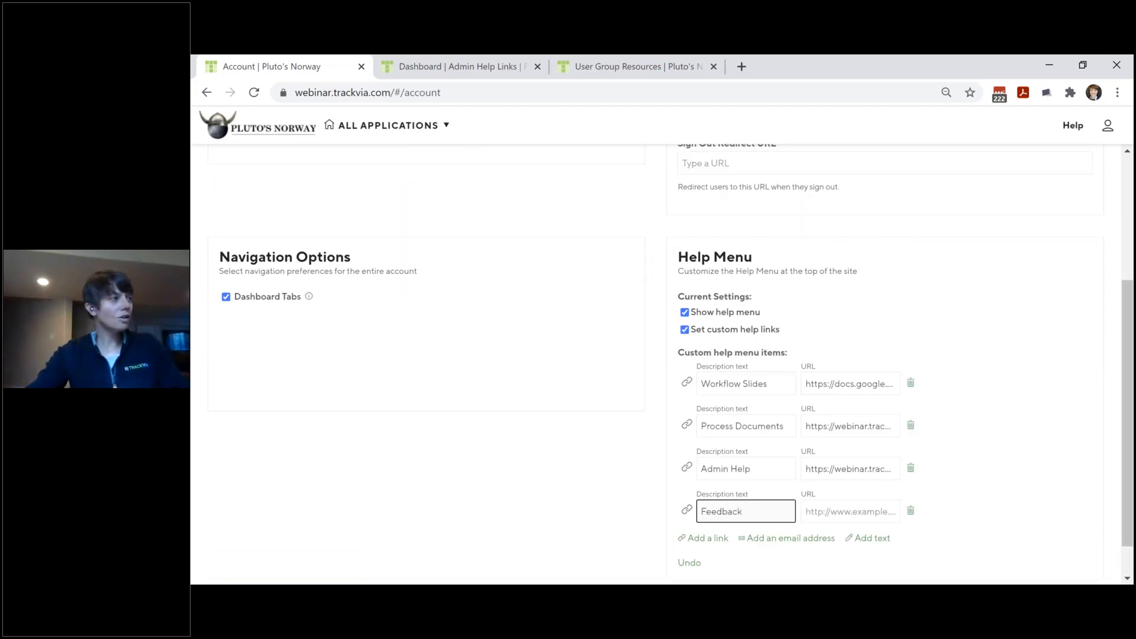
key(alt+Tab)
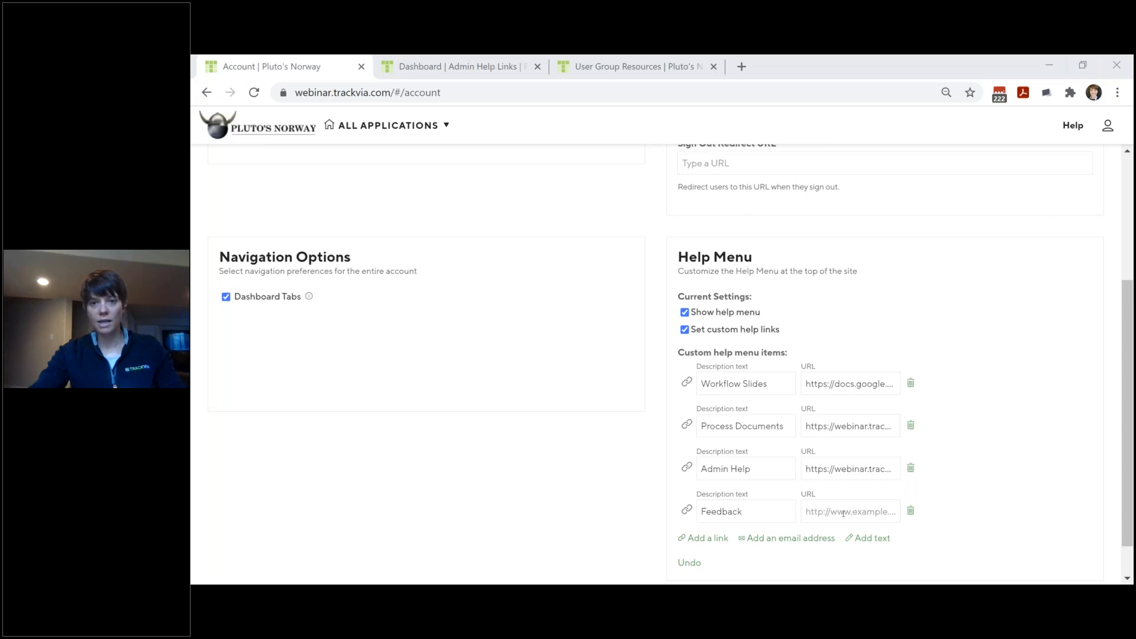
click(843, 512)
key(ctrl+v)
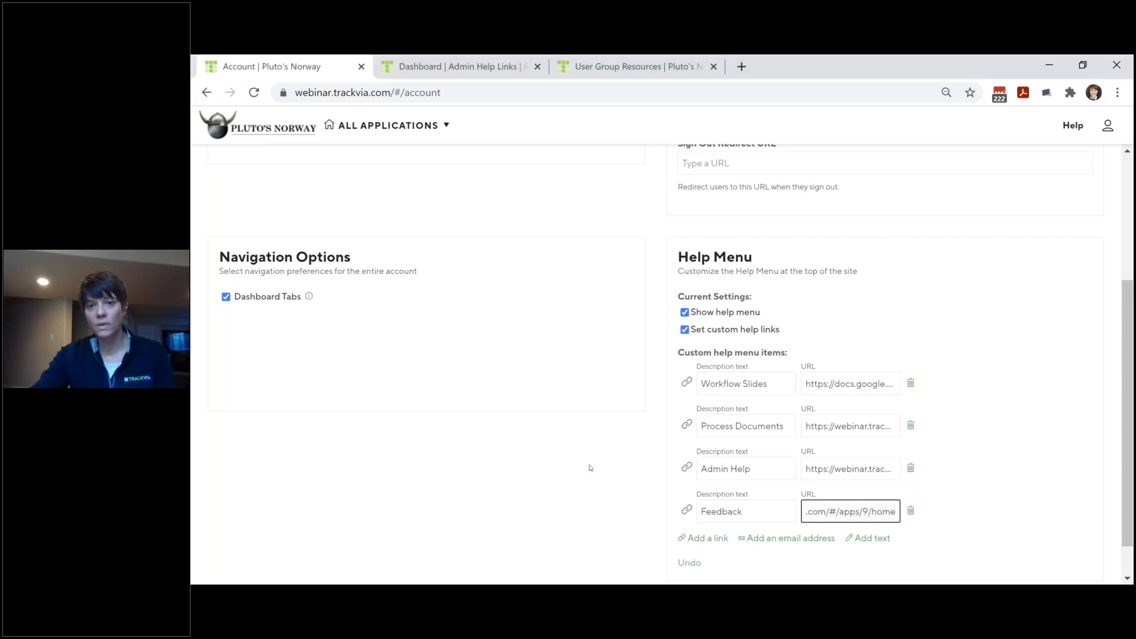
scroll(591, 468, down, 2)
click(290, 563)
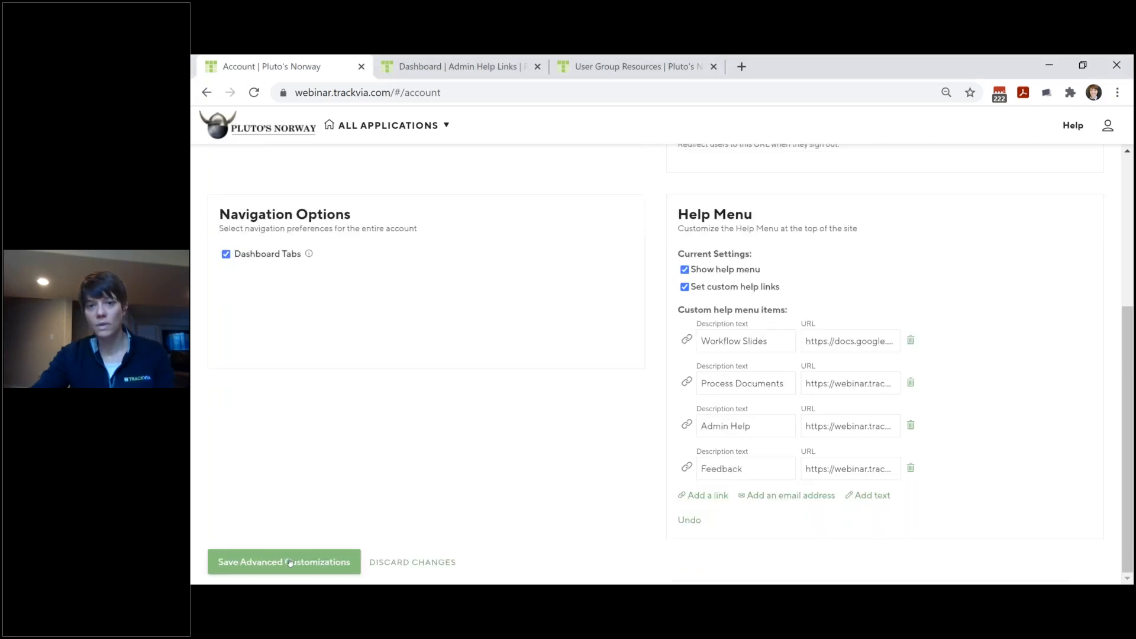
Open the Feedback application, highlight its home page address, and open the same dashboard through the Feedback link in the help menu.
click(340, 125)
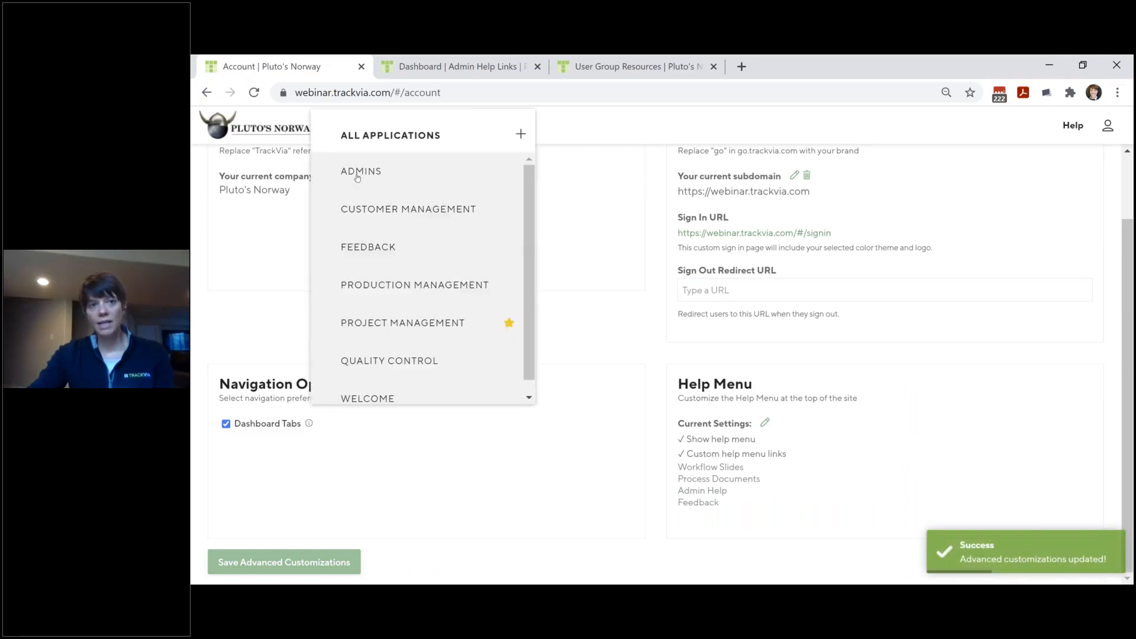
click(368, 247)
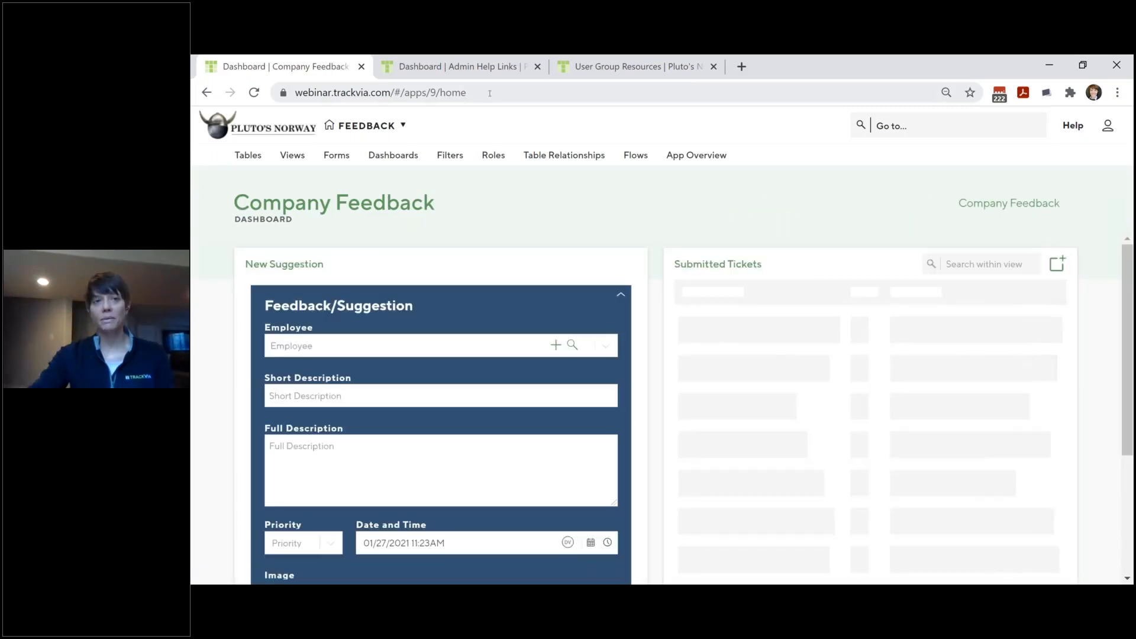
click(482, 93)
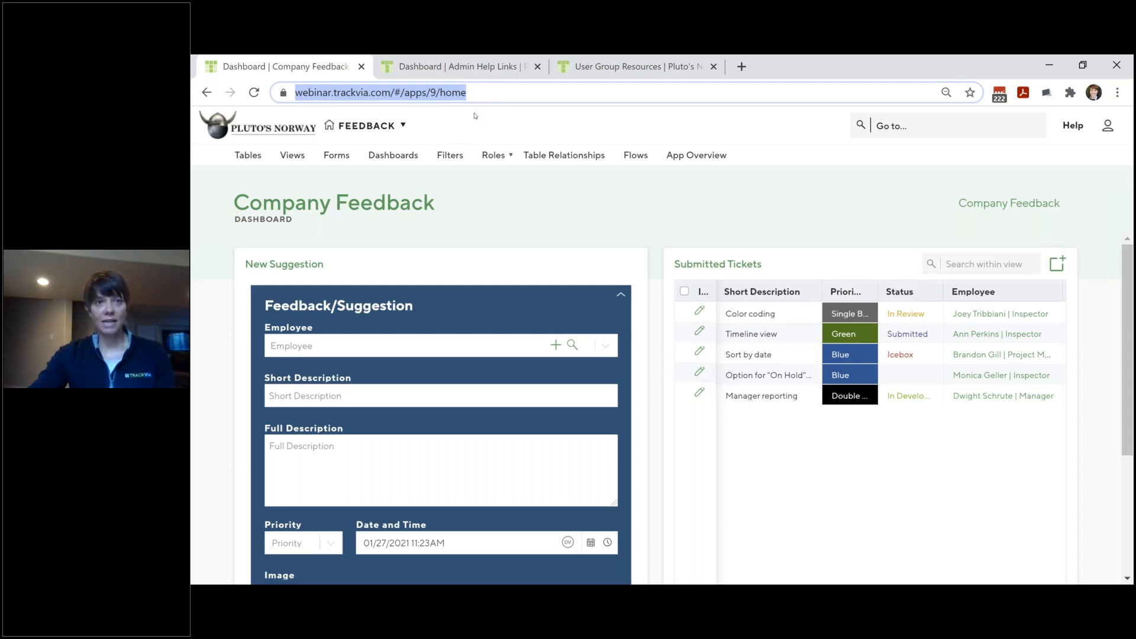
click(490, 203)
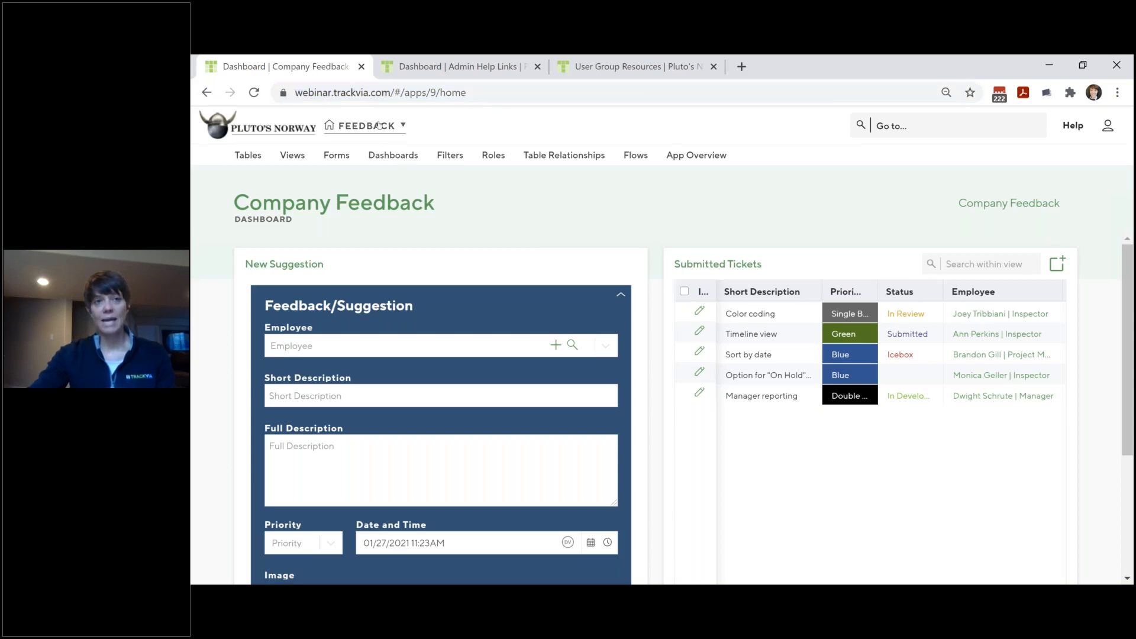
click(1073, 128)
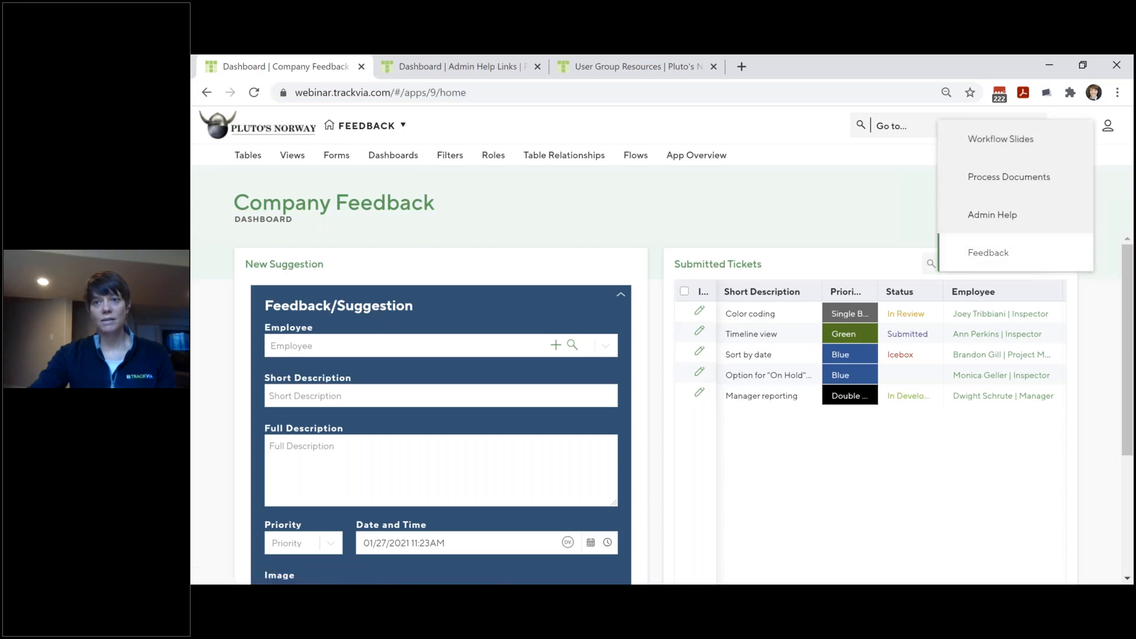
click(993, 253)
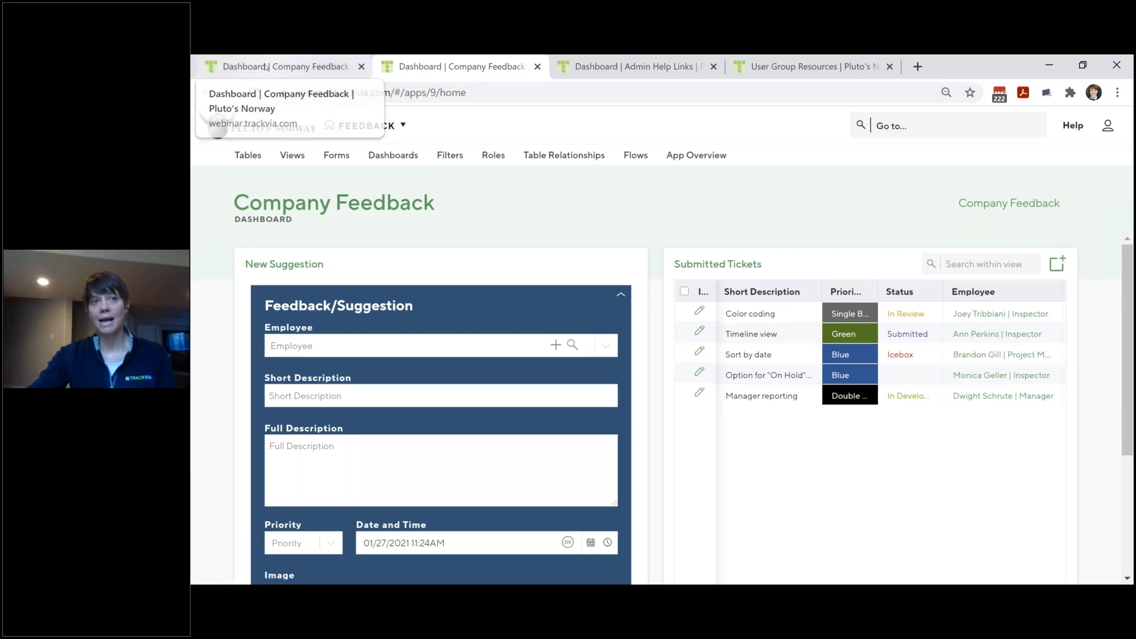
Open the Project Management application in the original tab, compare it with the Company Feedback tab, and check the help menu entries.
click(368, 126)
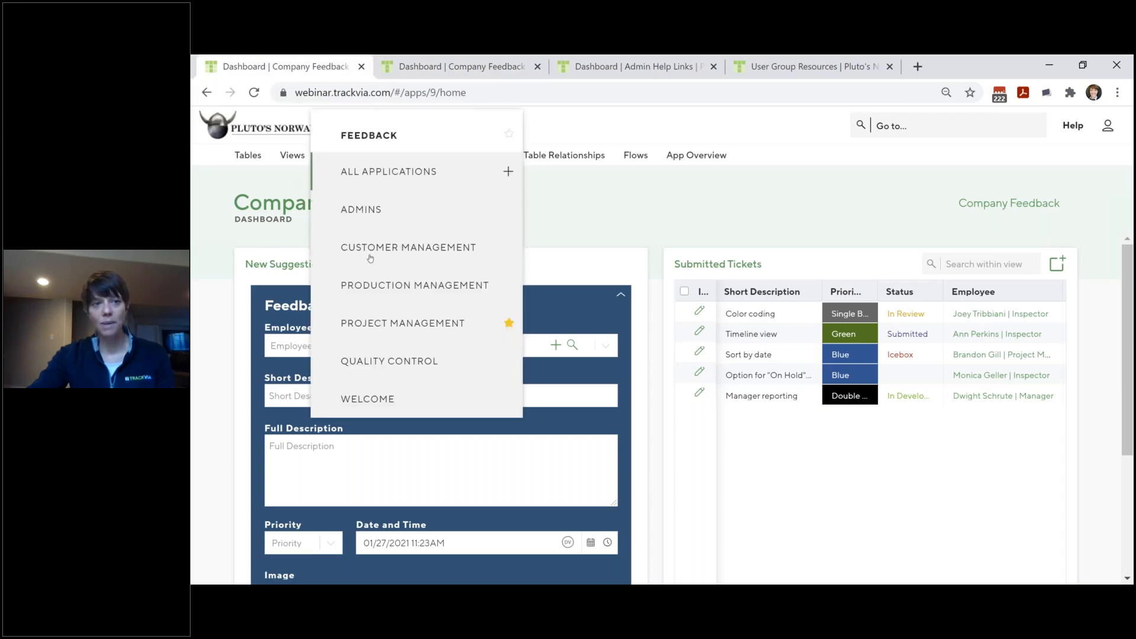
click(366, 333)
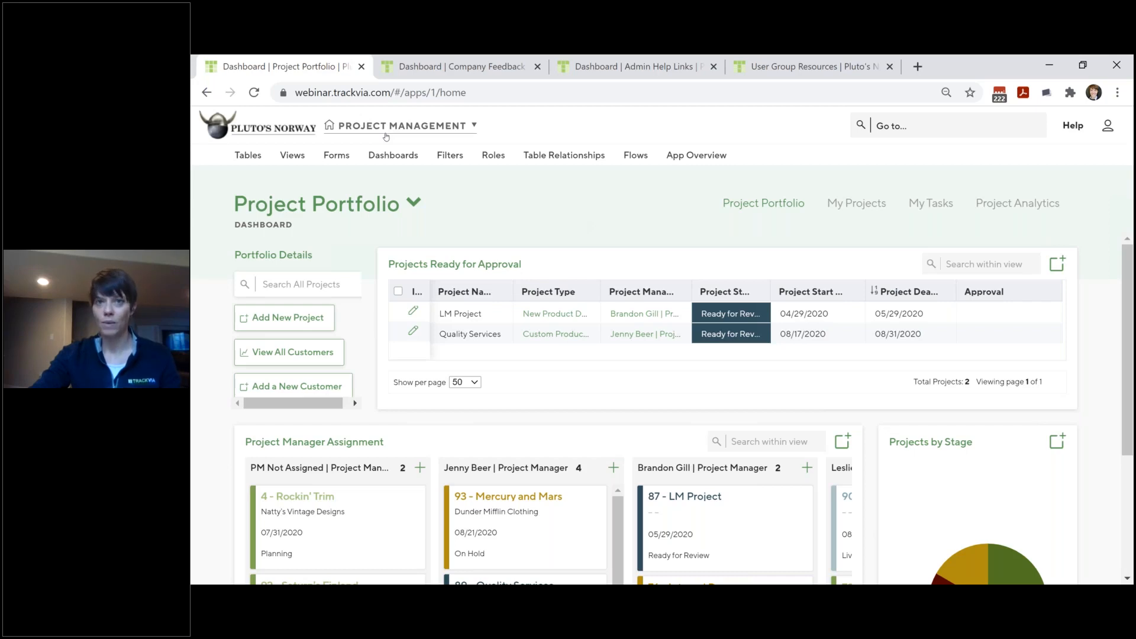
click(495, 67)
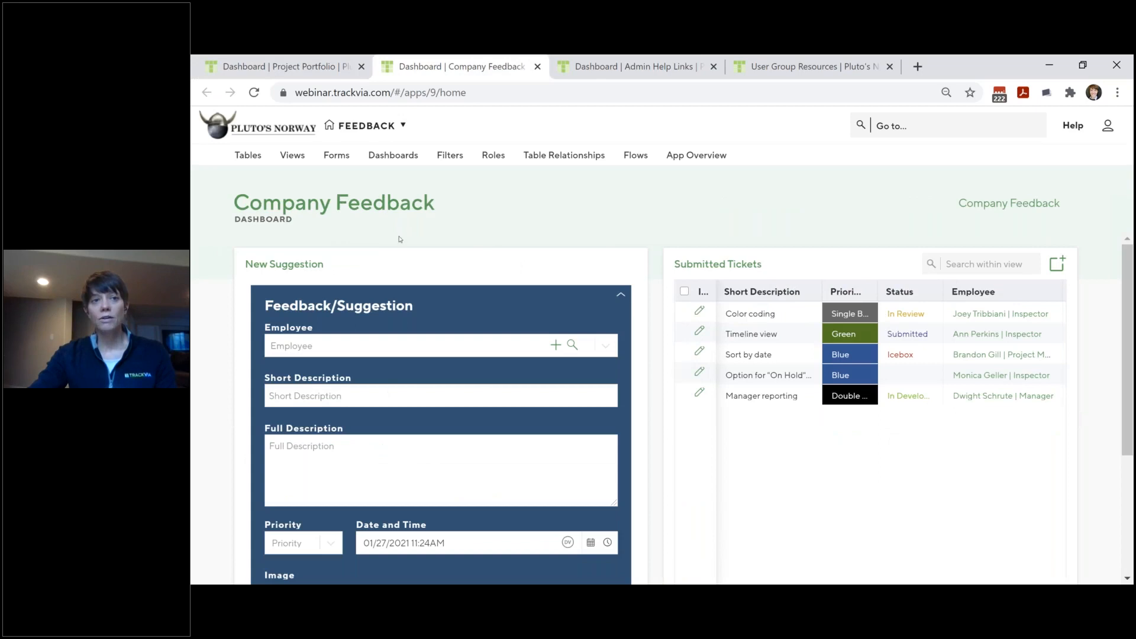
click(298, 67)
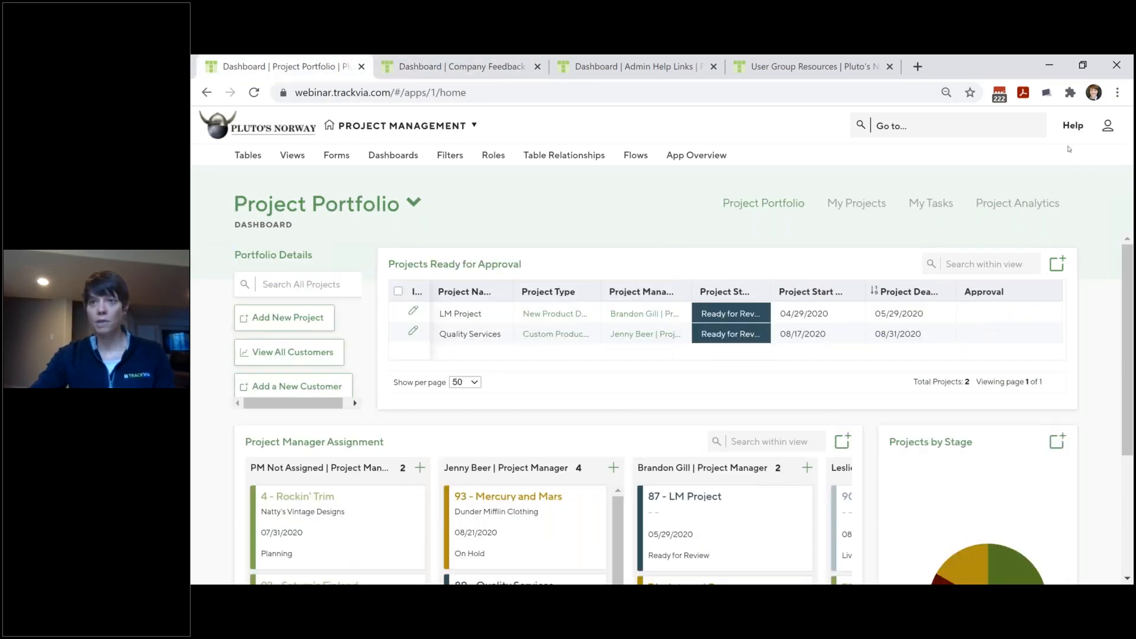
click(1073, 126)
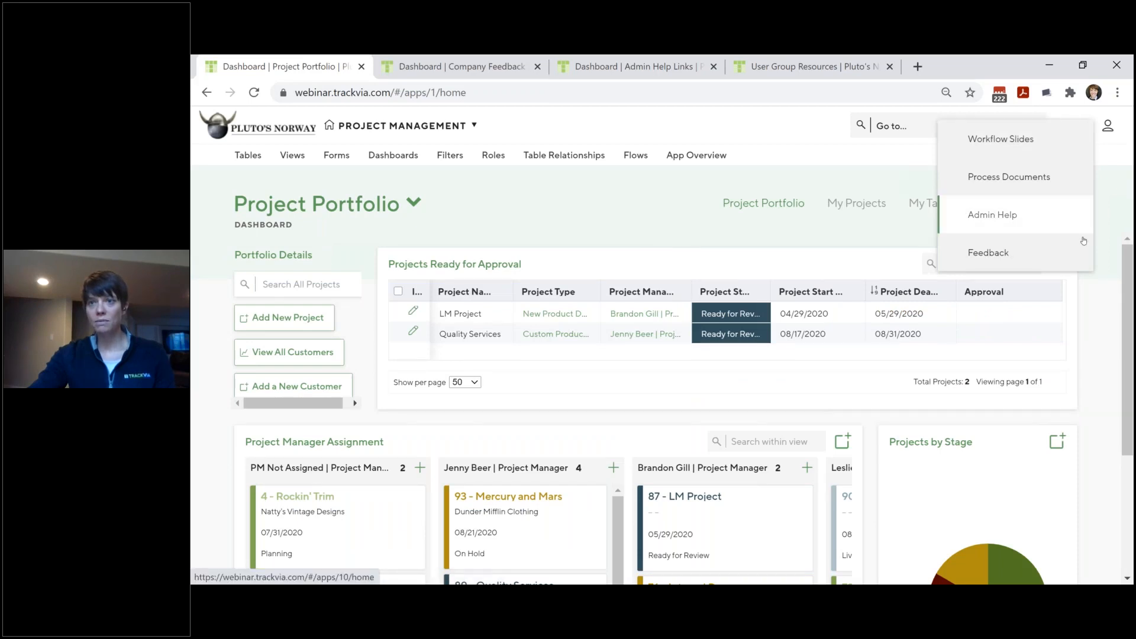
Return to the account's advanced customization settings and open the Help Menu settings for editing.
click(1109, 127)
click(1045, 215)
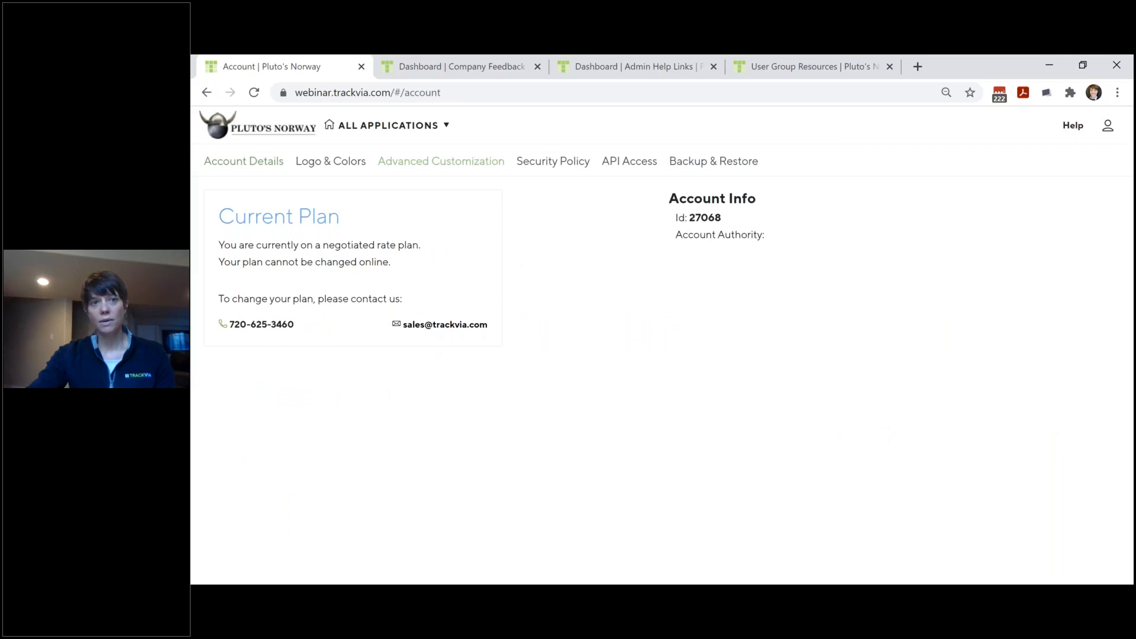
click(441, 161)
scroll(763, 439, down, 2)
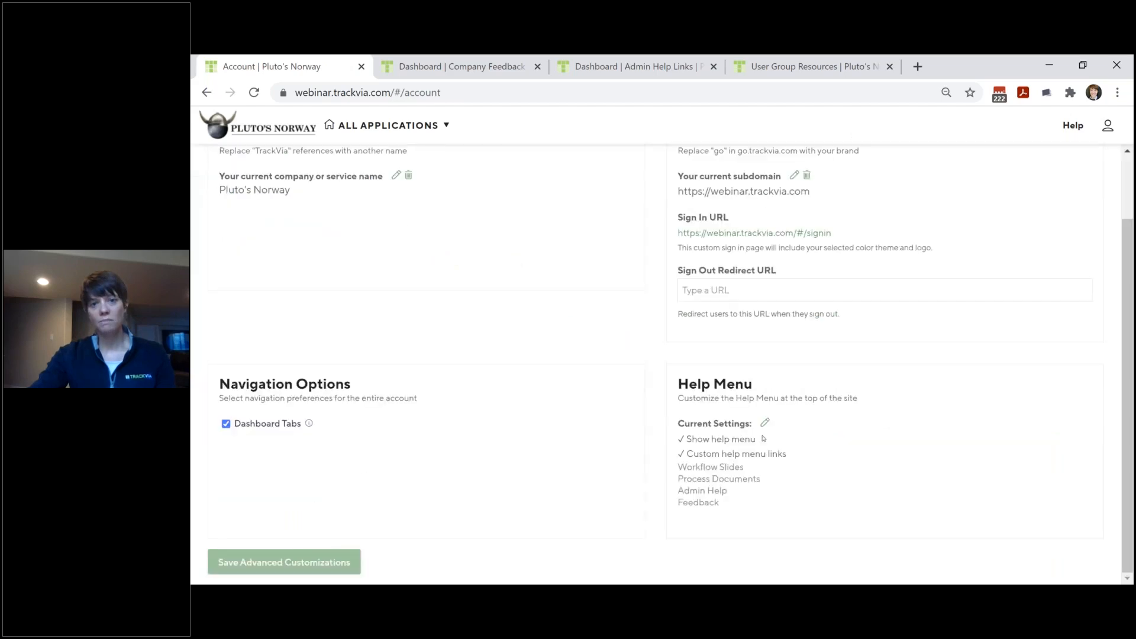
click(765, 423)
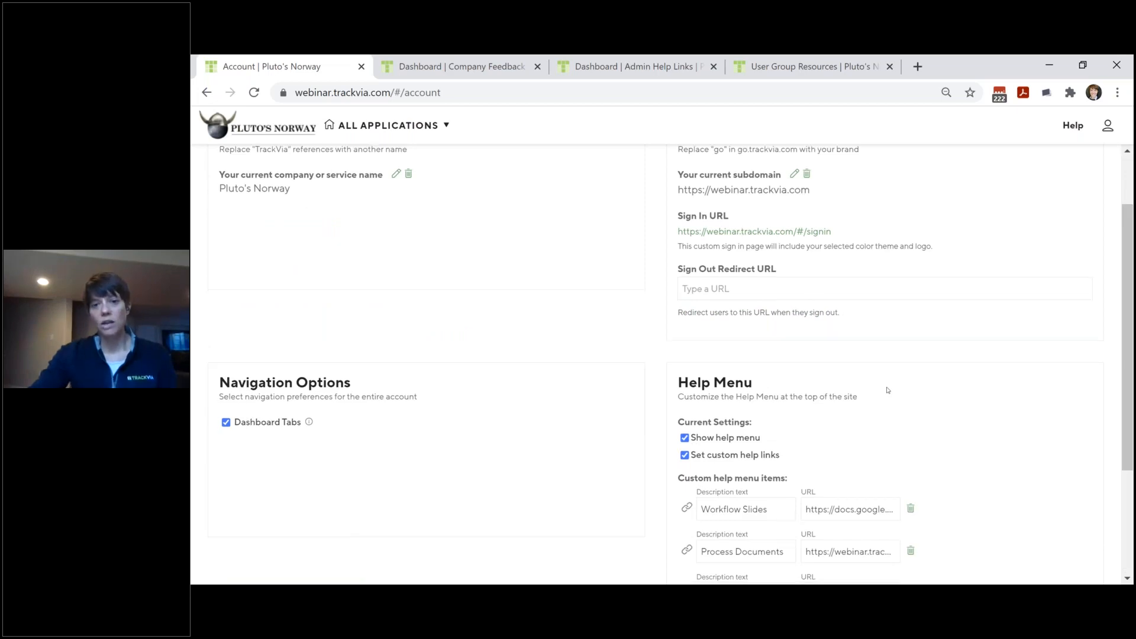
scroll(887, 390, down, 3)
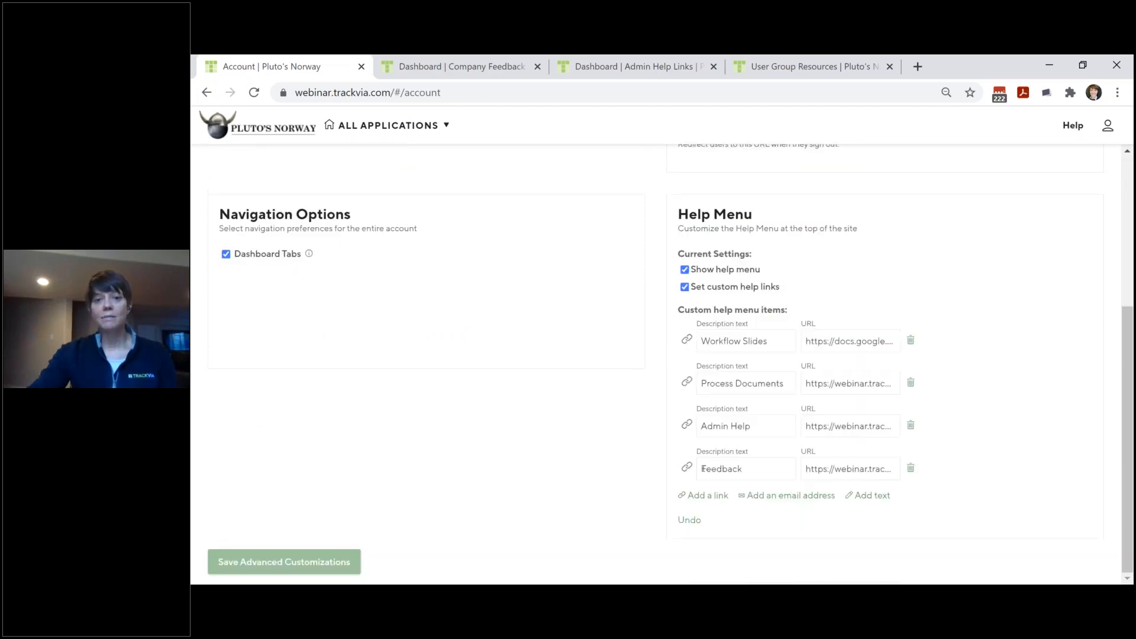
Change the Feedback link's description to Submit Feedback and save the advanced customizations.
click(703, 468)
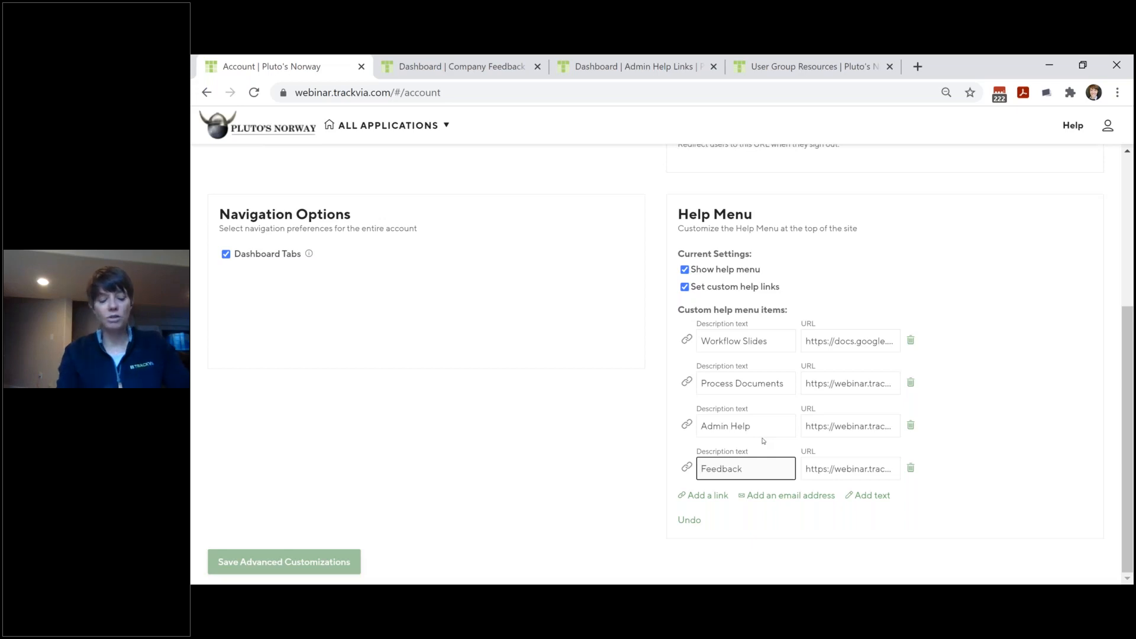
text(Submit)
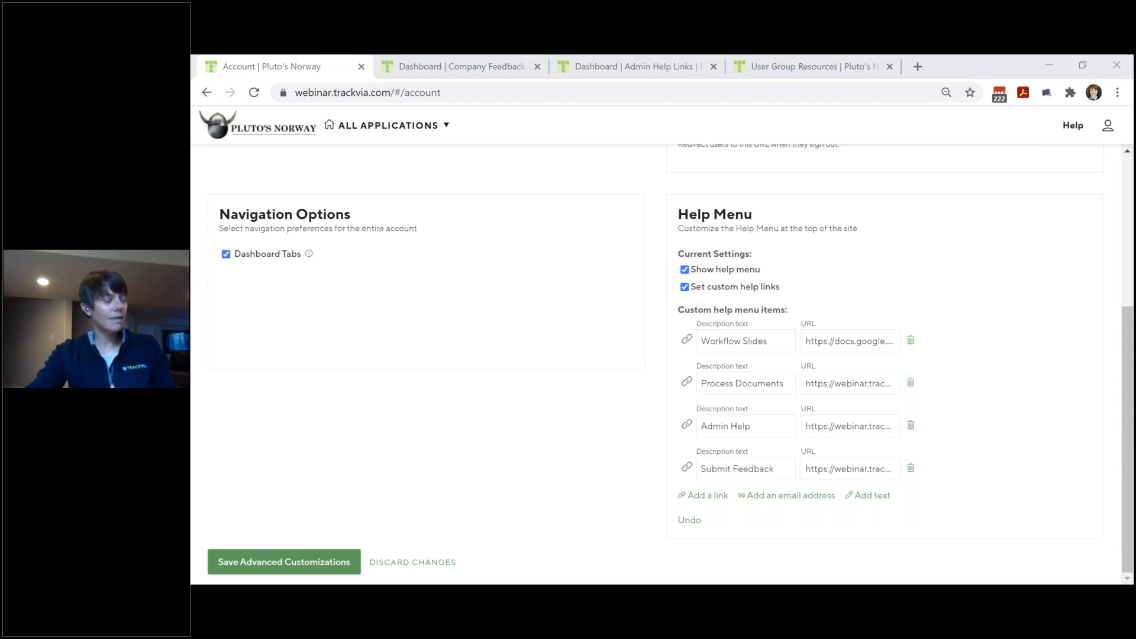
click(851, 471)
click(290, 560)
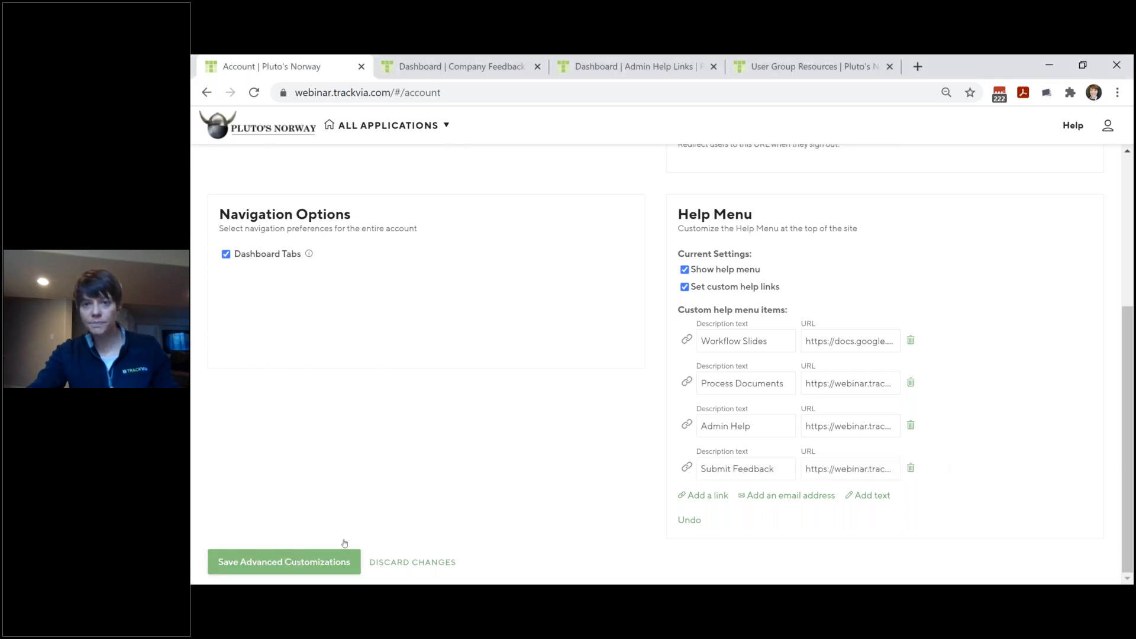
Open Submit Feedback from the help menu, open the New Suggestion form on its own page, and select that page's address.
click(1073, 125)
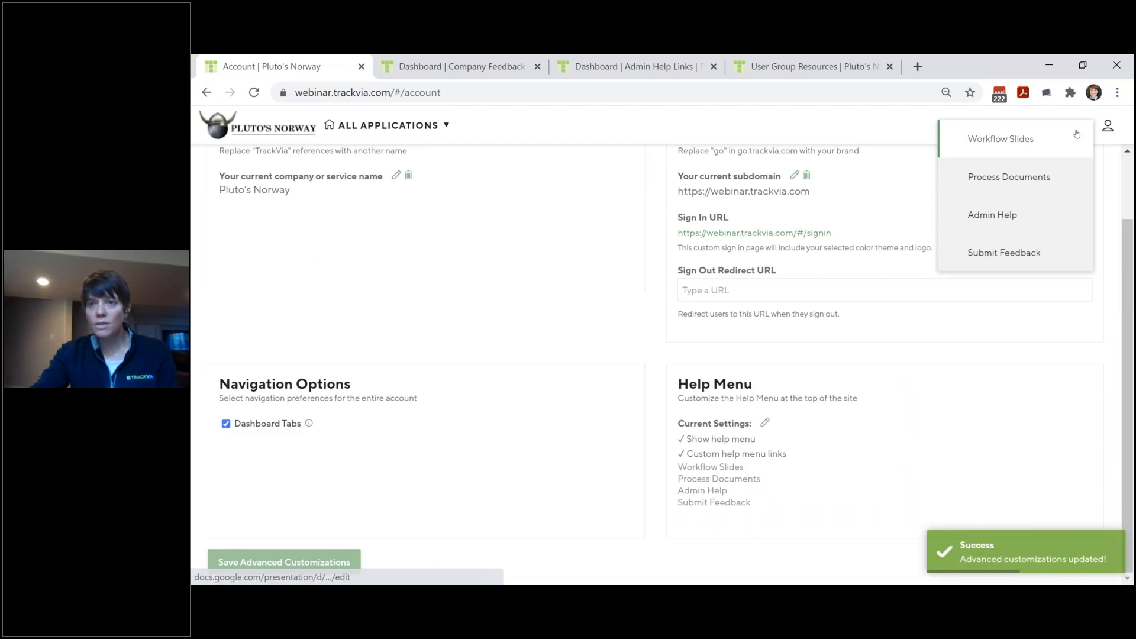
click(1077, 134)
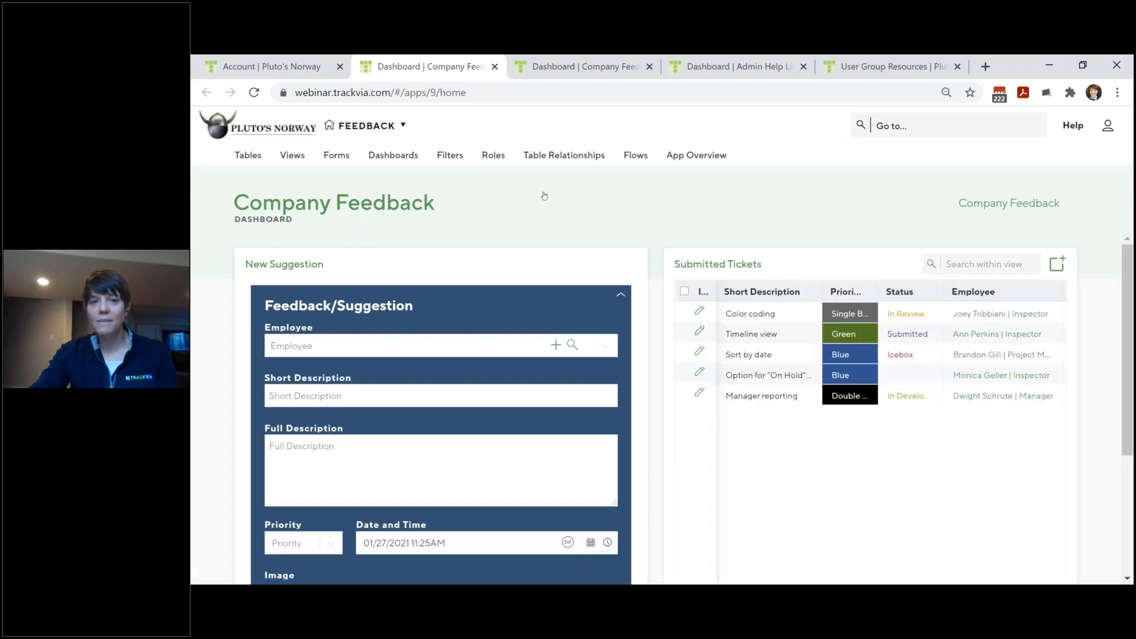
click(267, 271)
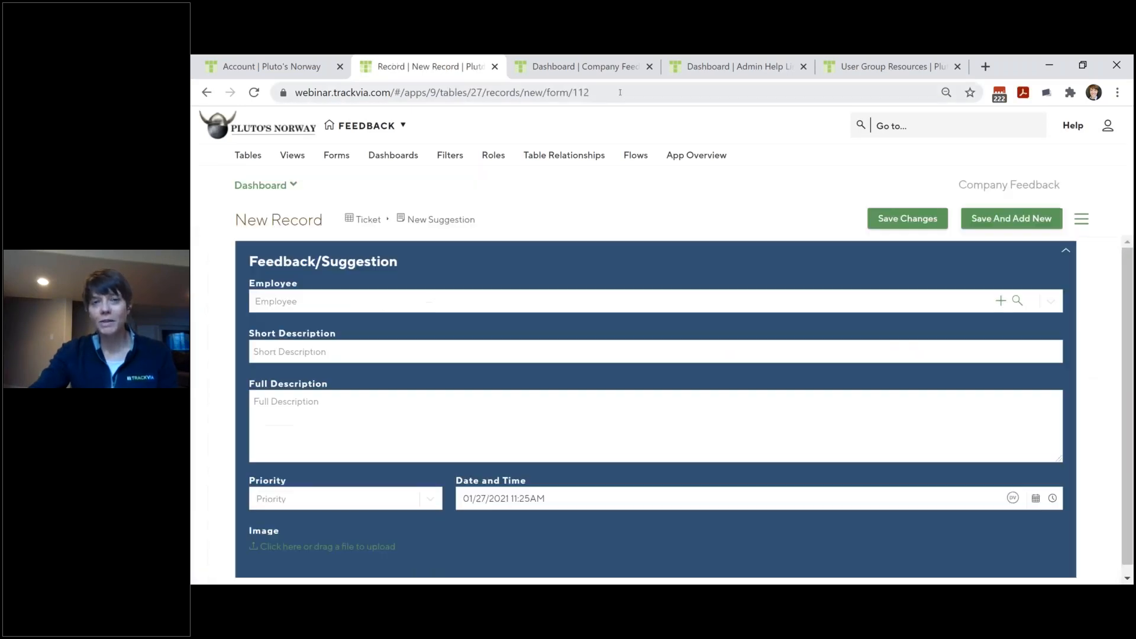
click(621, 92)
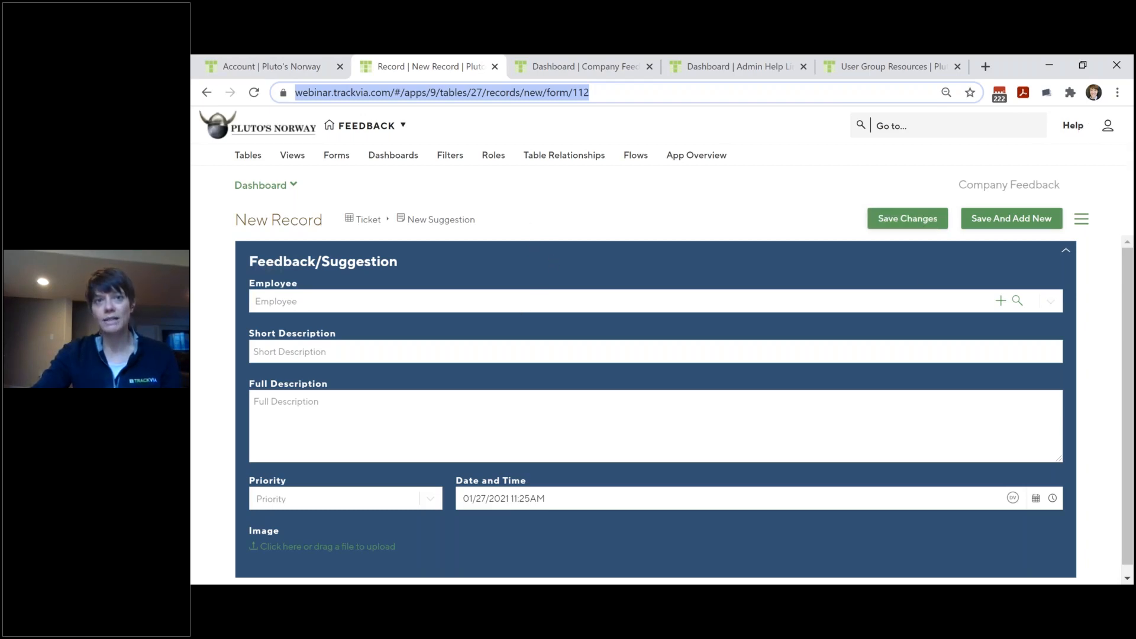
Close the New Suggestion form's browser tab and look over the account's advanced customization settings.
click(496, 68)
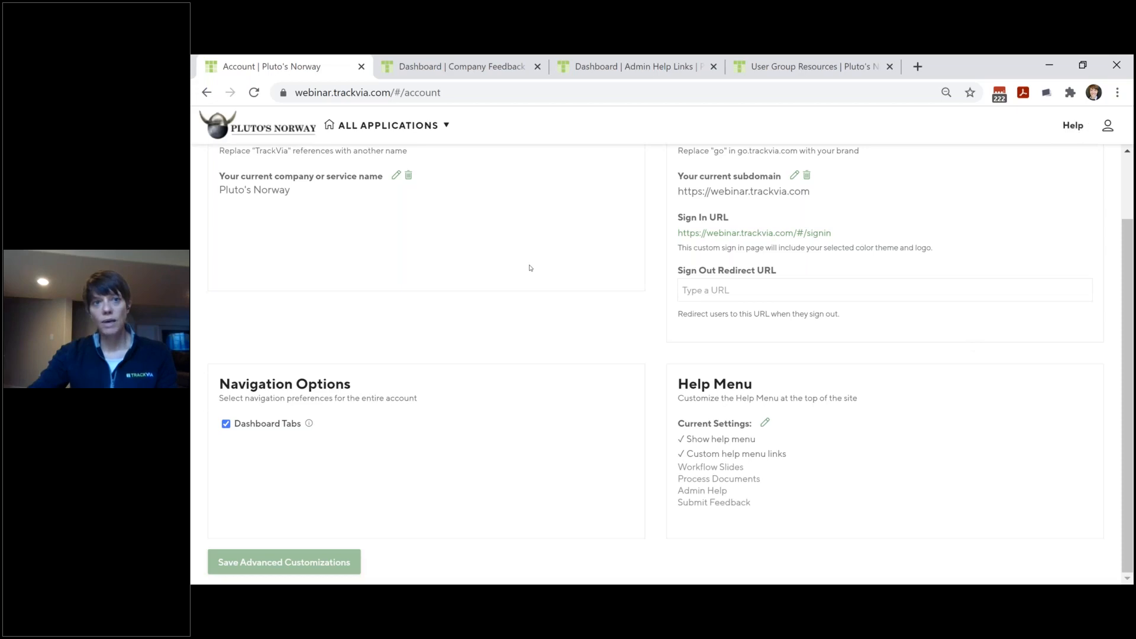
scroll(530, 268, up, 2)
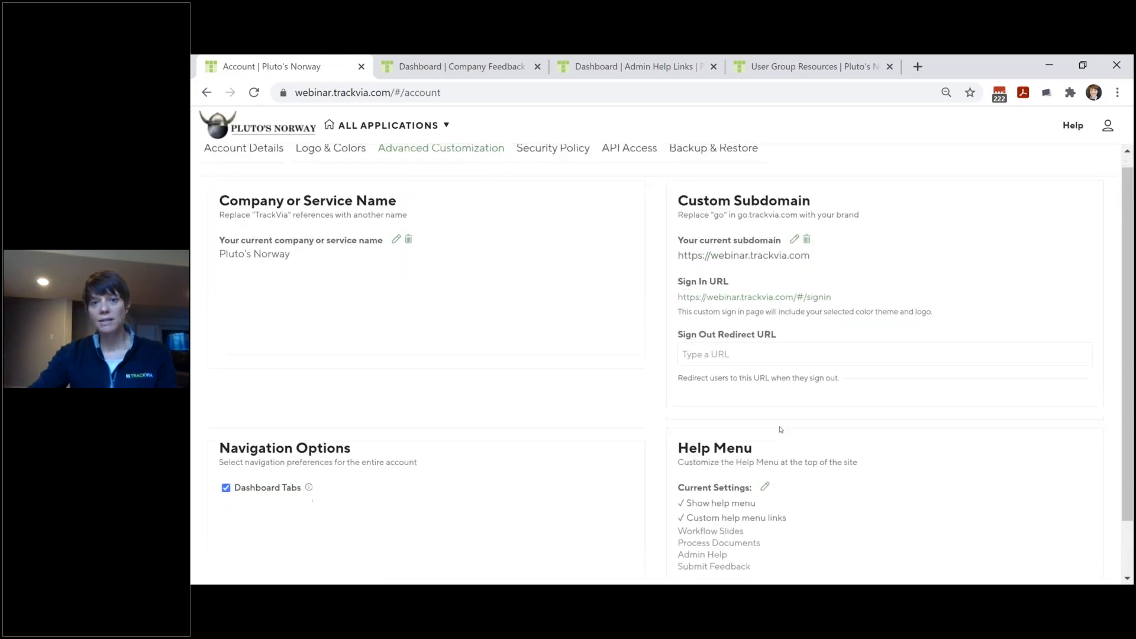
scroll(766, 425, down, 2)
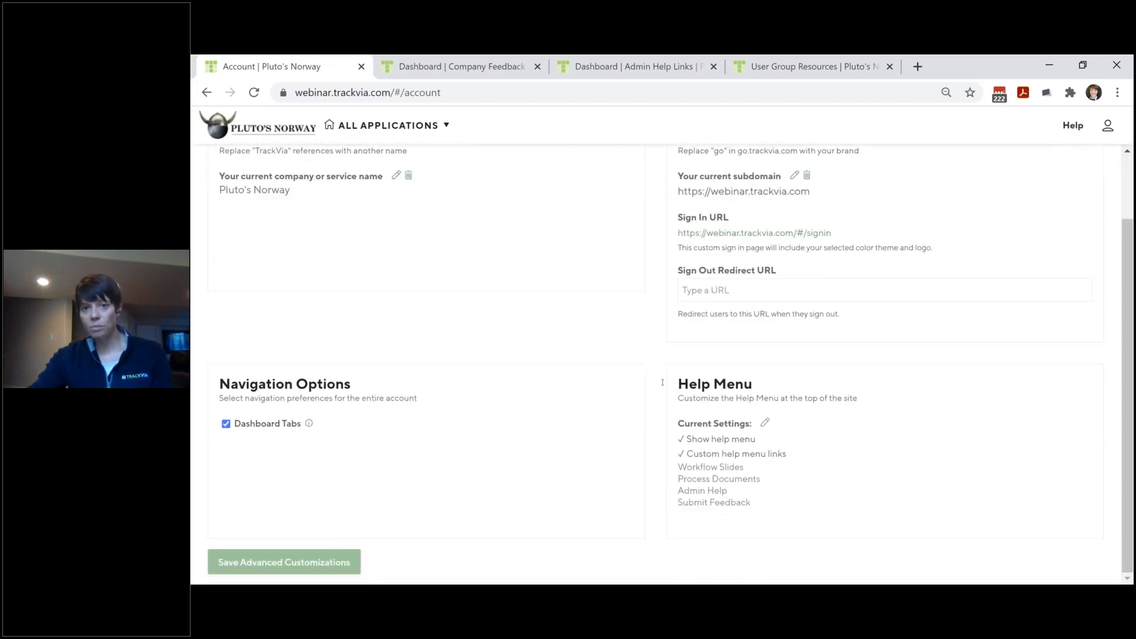
scroll(431, 277, up, 2)
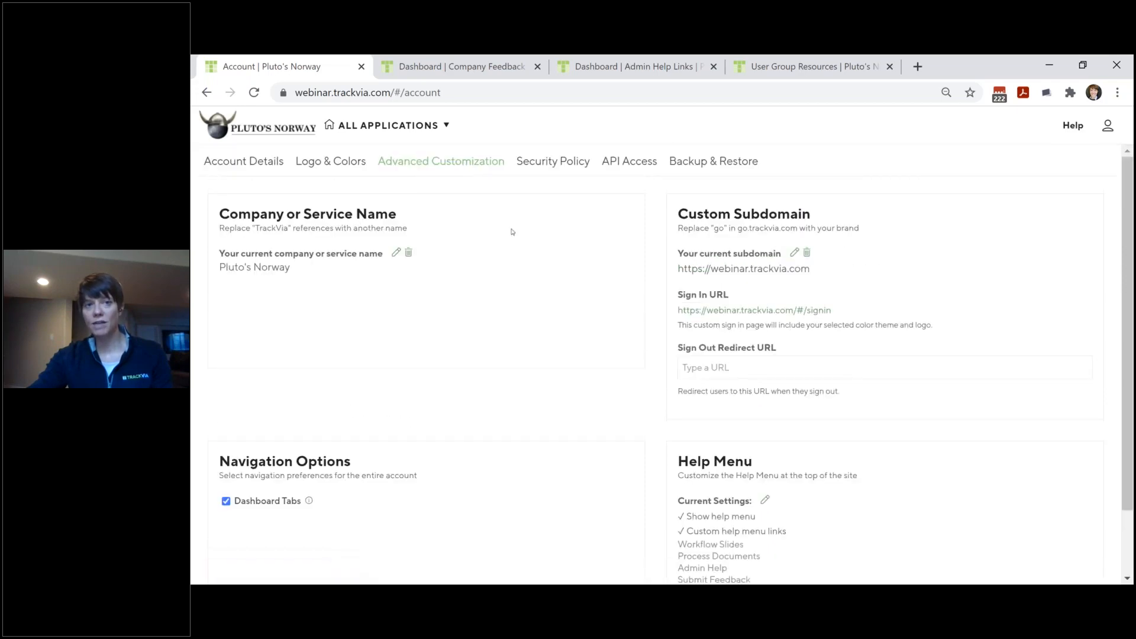
scroll(734, 415, down, 2)
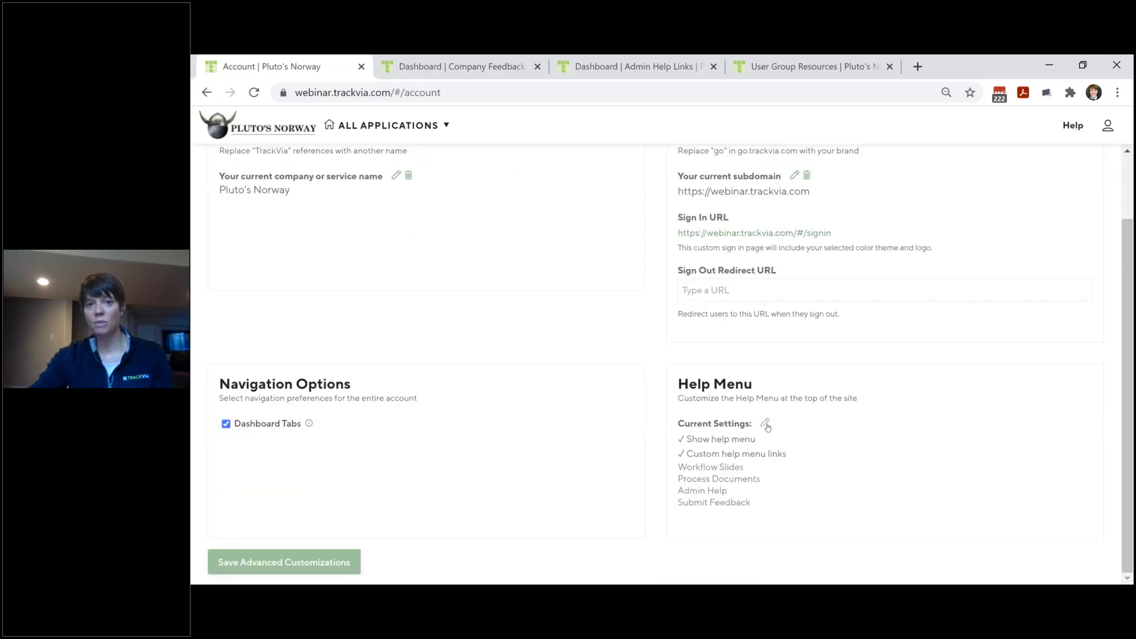
Turn off Show help menu in the Help Menu settings and save the advanced customizations.
click(765, 424)
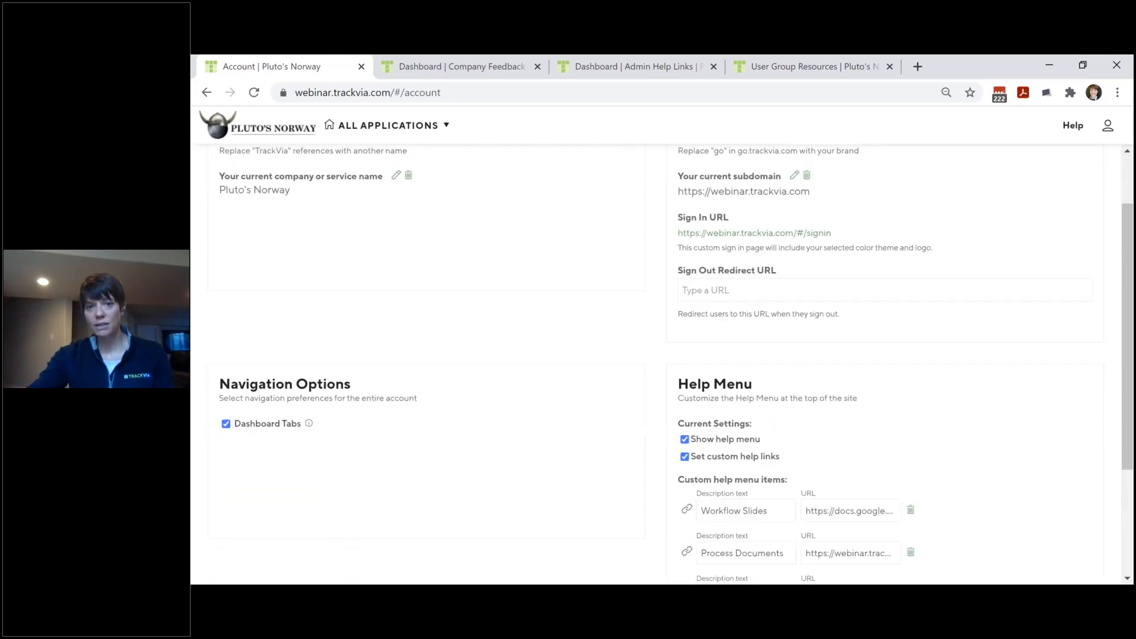
scroll(813, 419, down, 4)
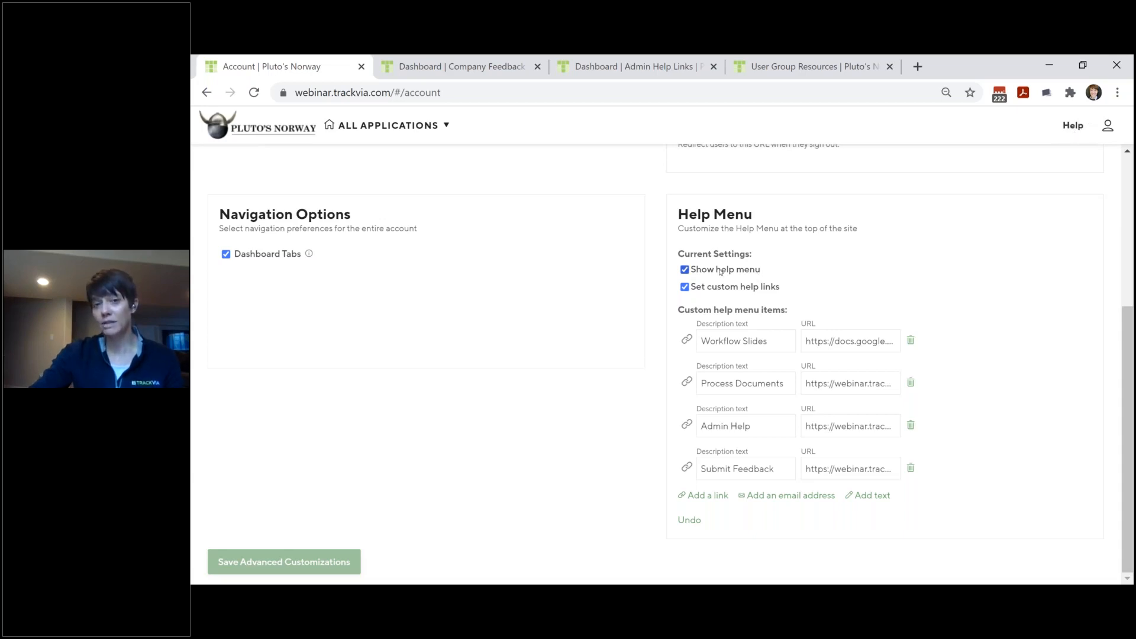
click(685, 271)
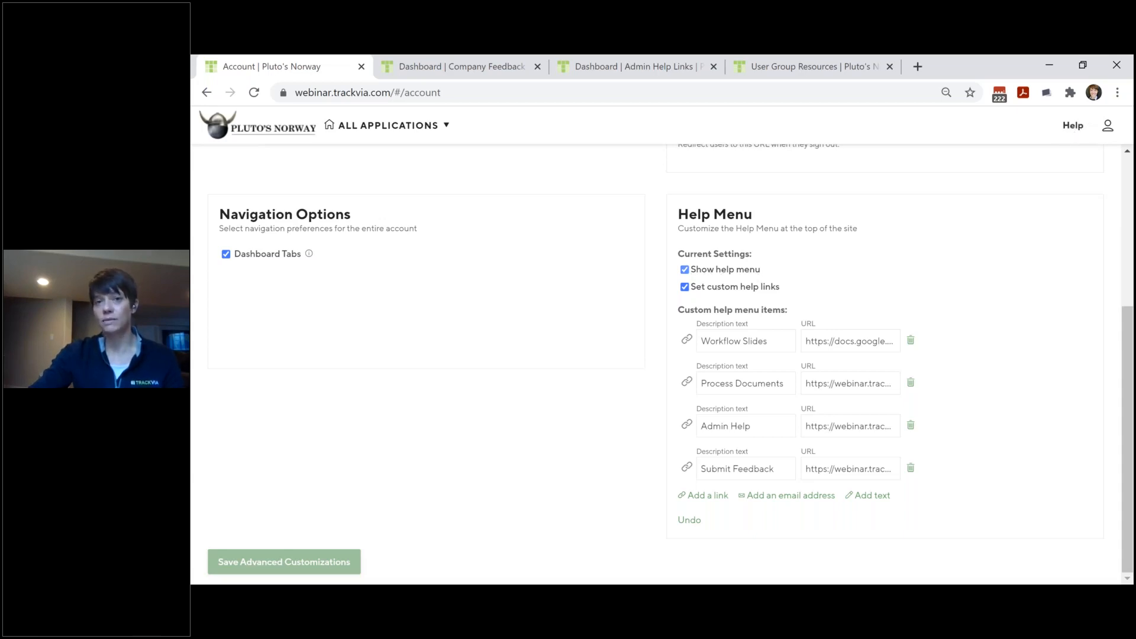
click(273, 561)
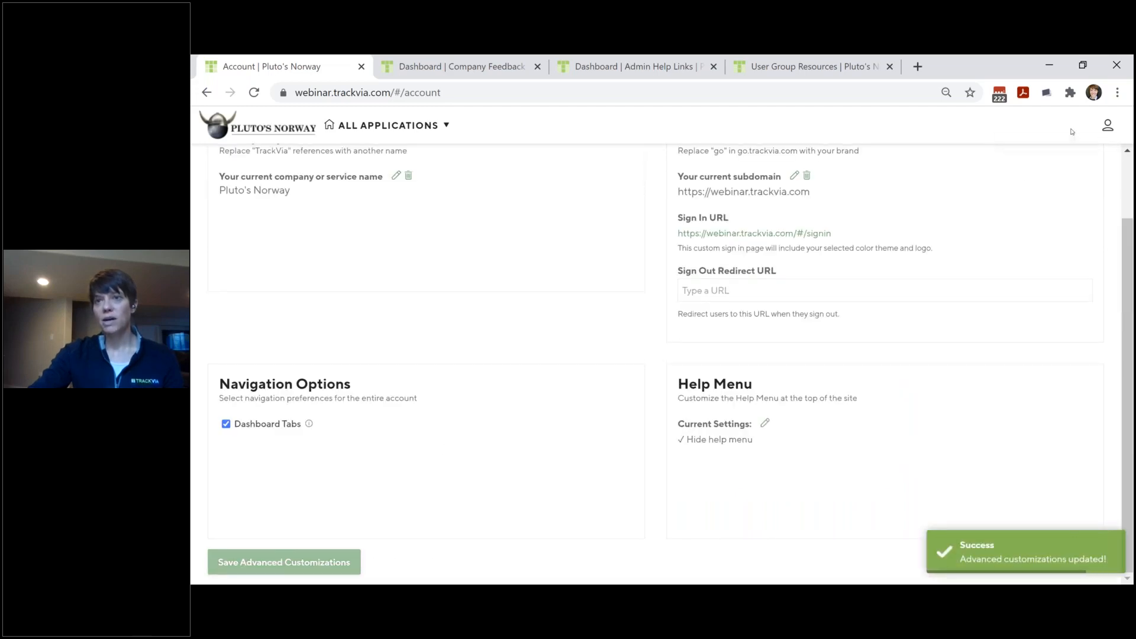
Edit the Help Menu settings again to show the help menu and set custom help links.
click(765, 423)
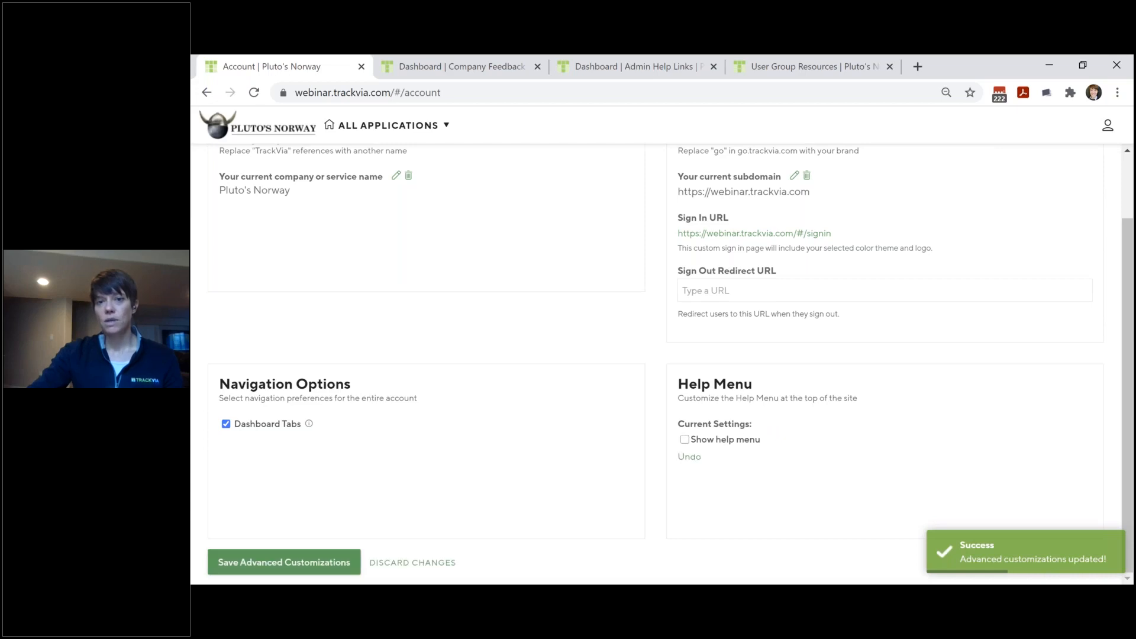
click(687, 441)
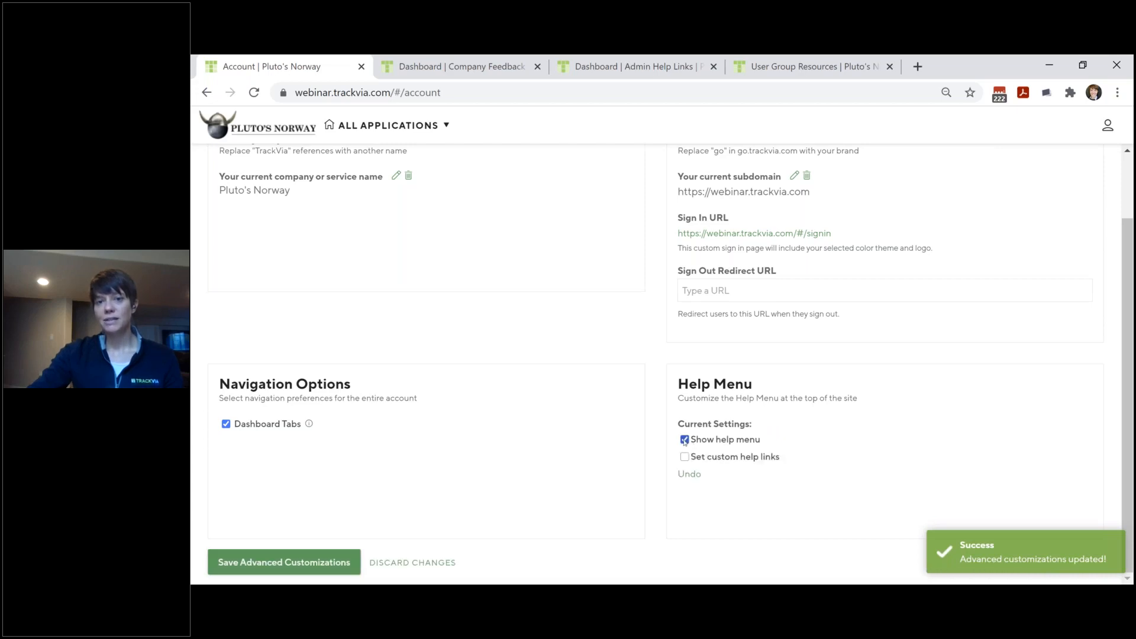
click(690, 459)
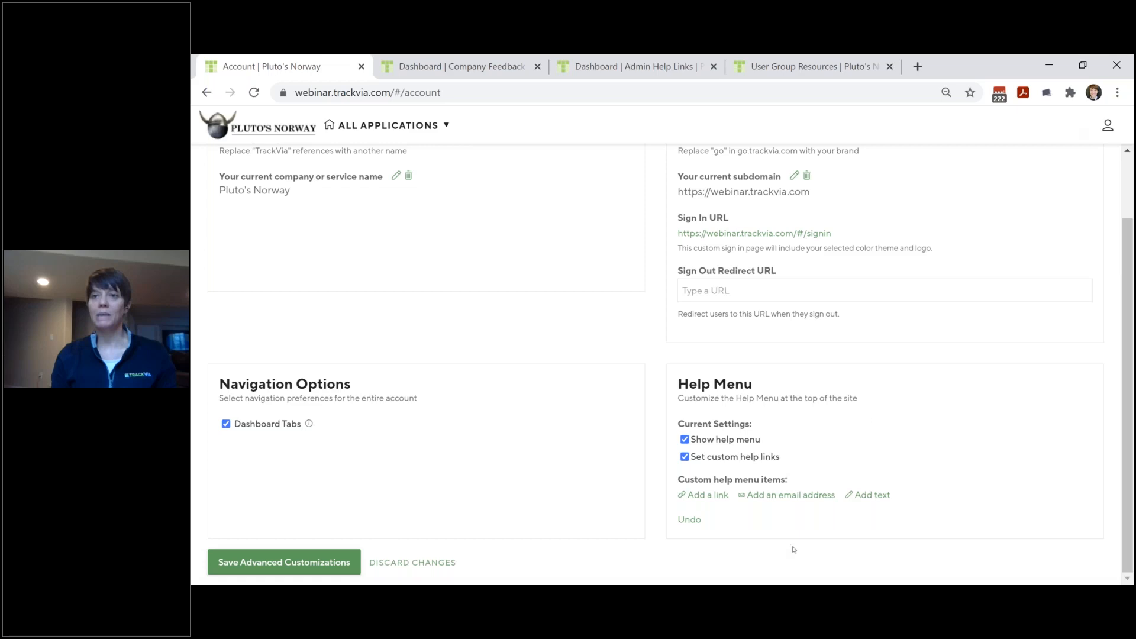
Add a custom help link described as Budget Performance, paste the copied TrackVia view address as its URL, and save the advanced customizations.
click(708, 495)
text(Budget Perfo)
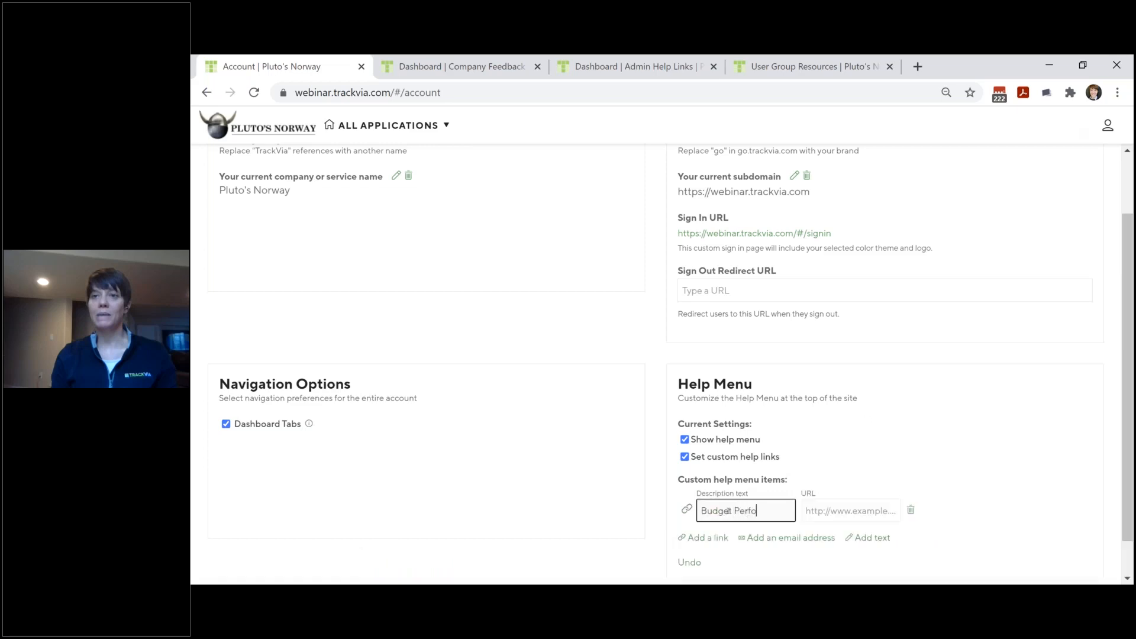
text(rmance)
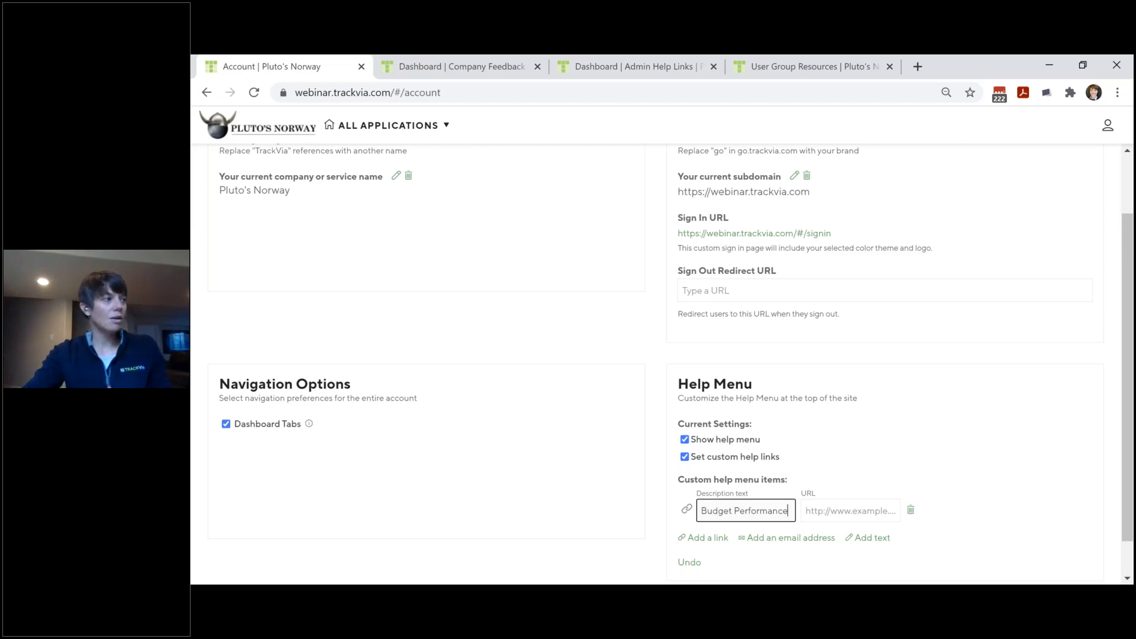
key(alt+Tab)
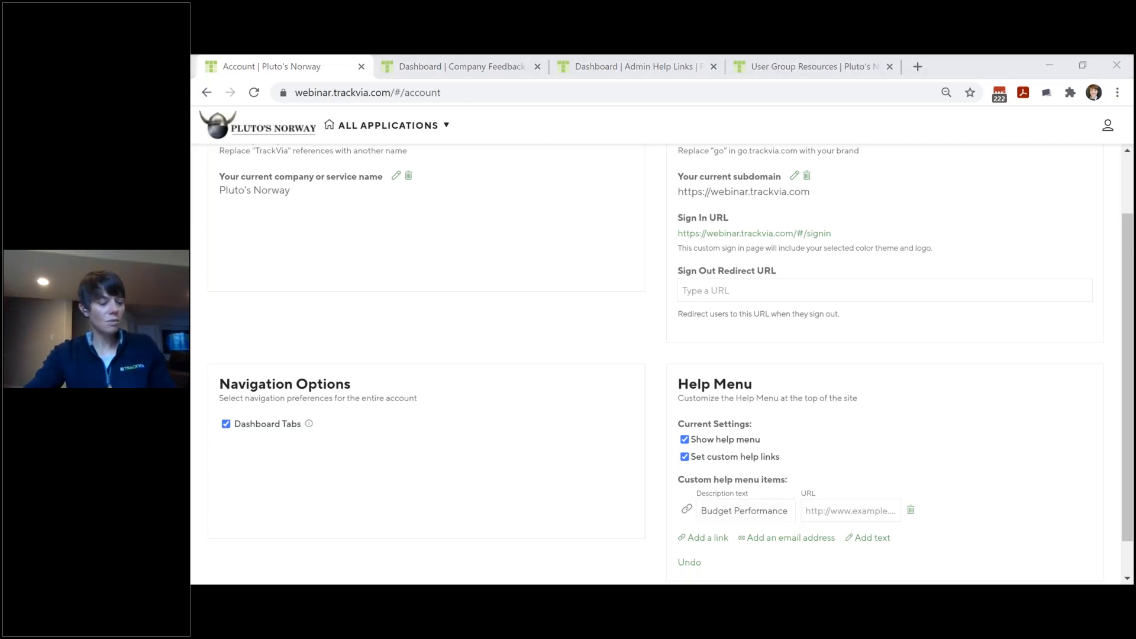
click(846, 509)
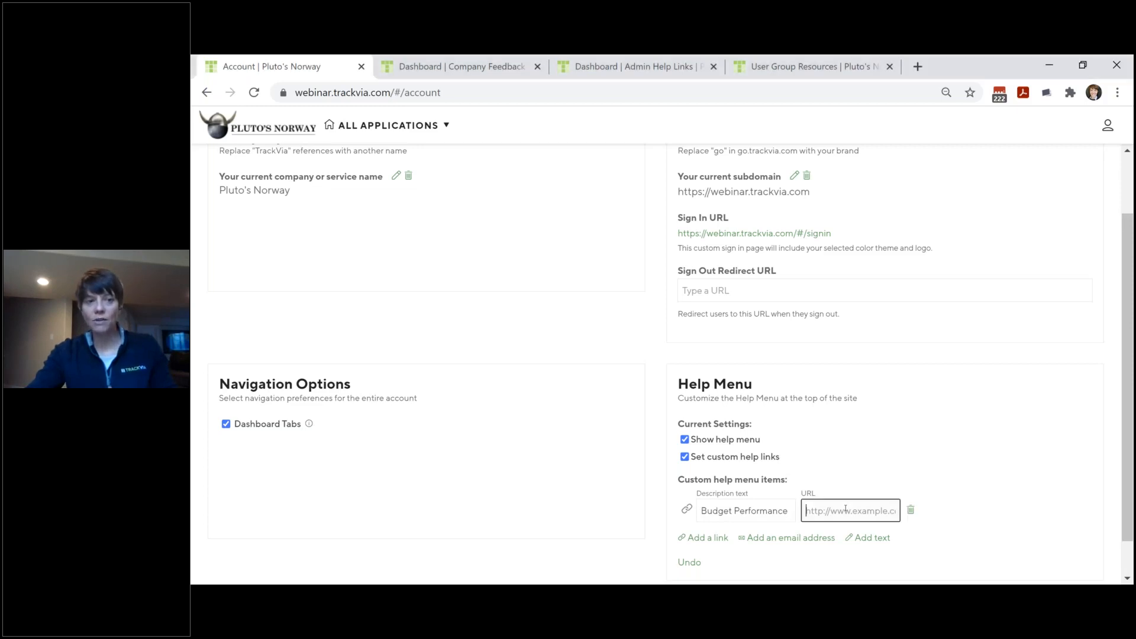
key(ctrl+v)
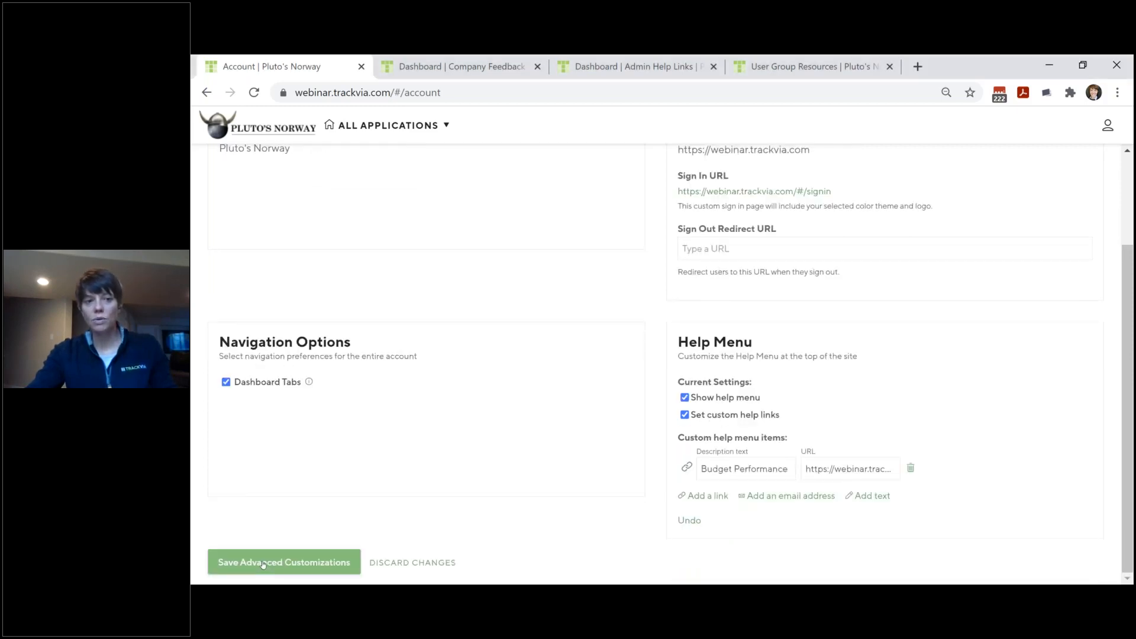
click(264, 564)
Open Budget Performance from the help menu and inspect the Create Marketing Material bar in the chart.
click(1075, 122)
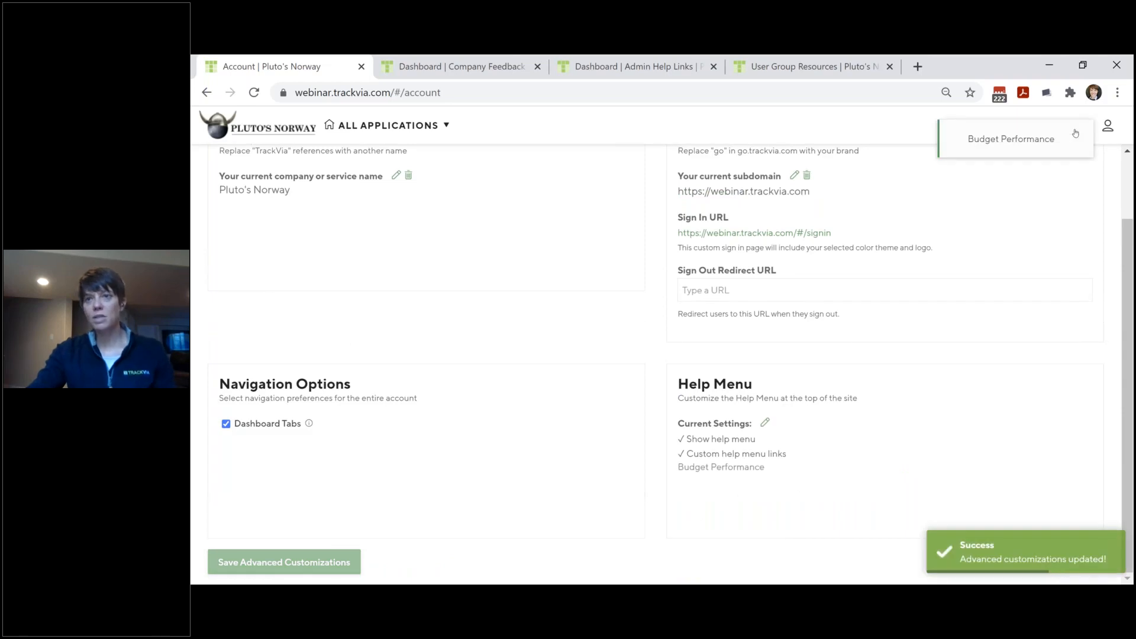
click(1008, 139)
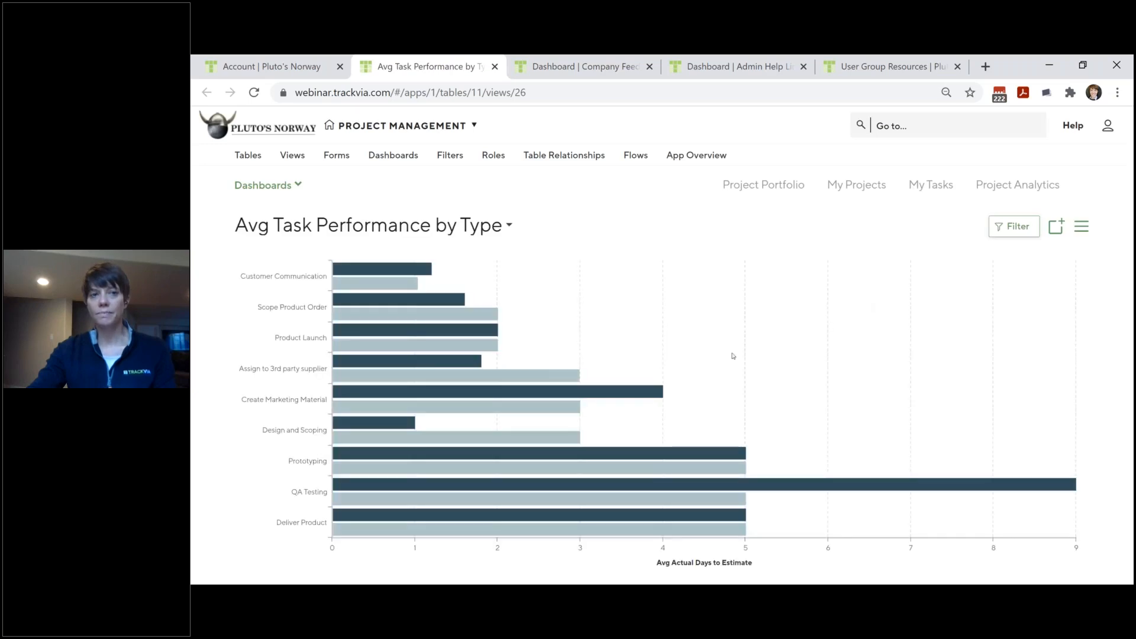
mouse_move(596, 395)
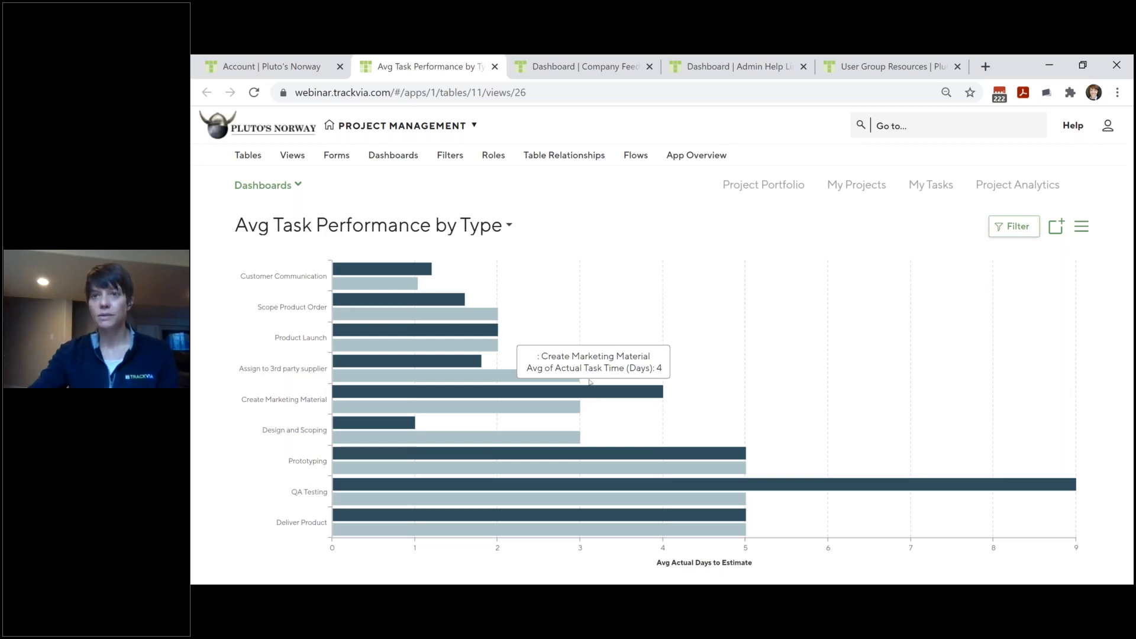
Return to the account settings and review the Security Policy, API Access, and Backup & Restore pages.
click(271, 68)
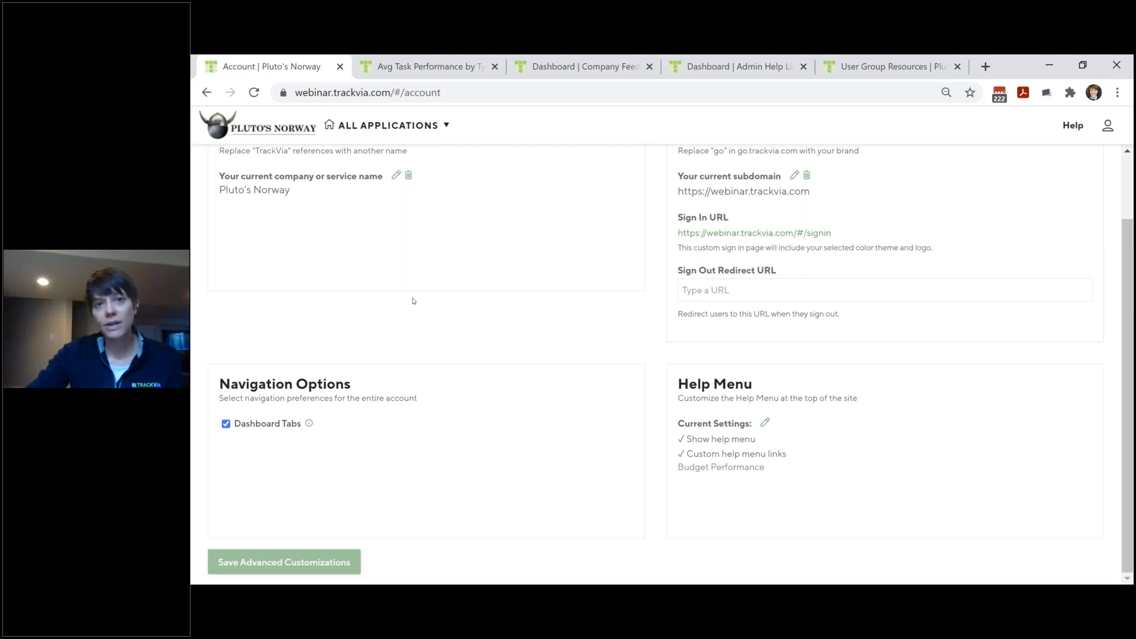
scroll(563, 343, up, 1)
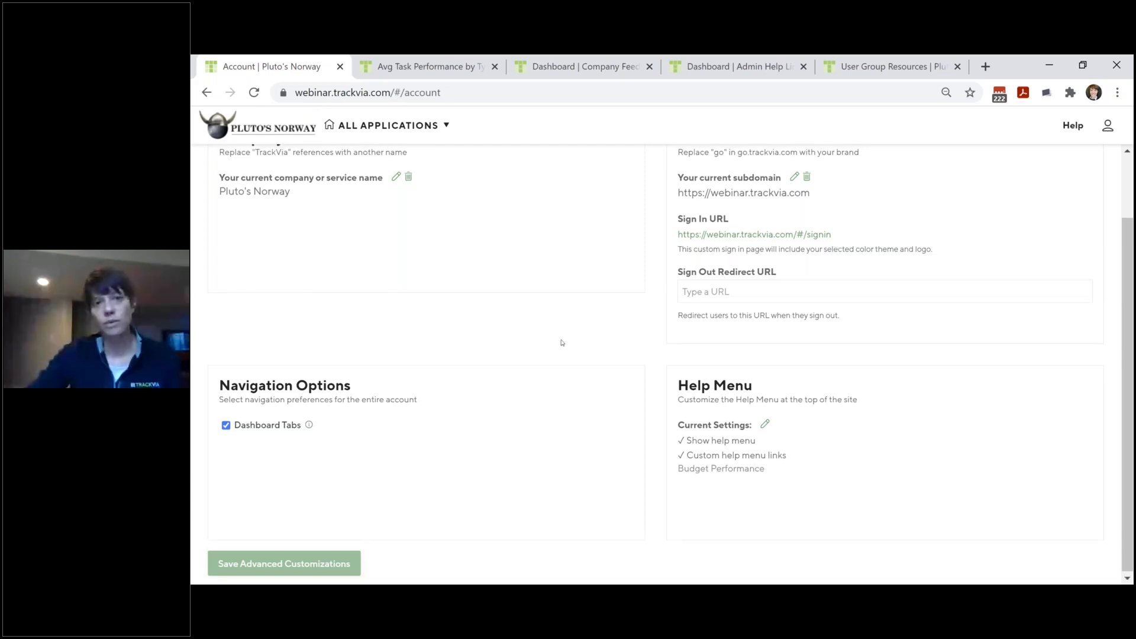
scroll(562, 342, up, 2)
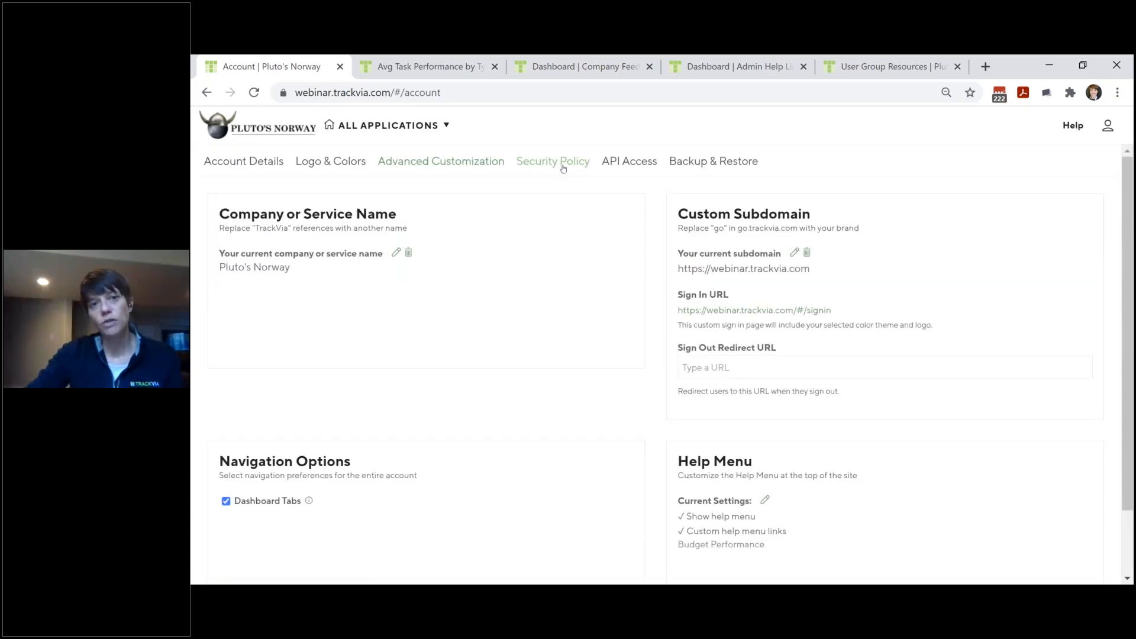
click(563, 166)
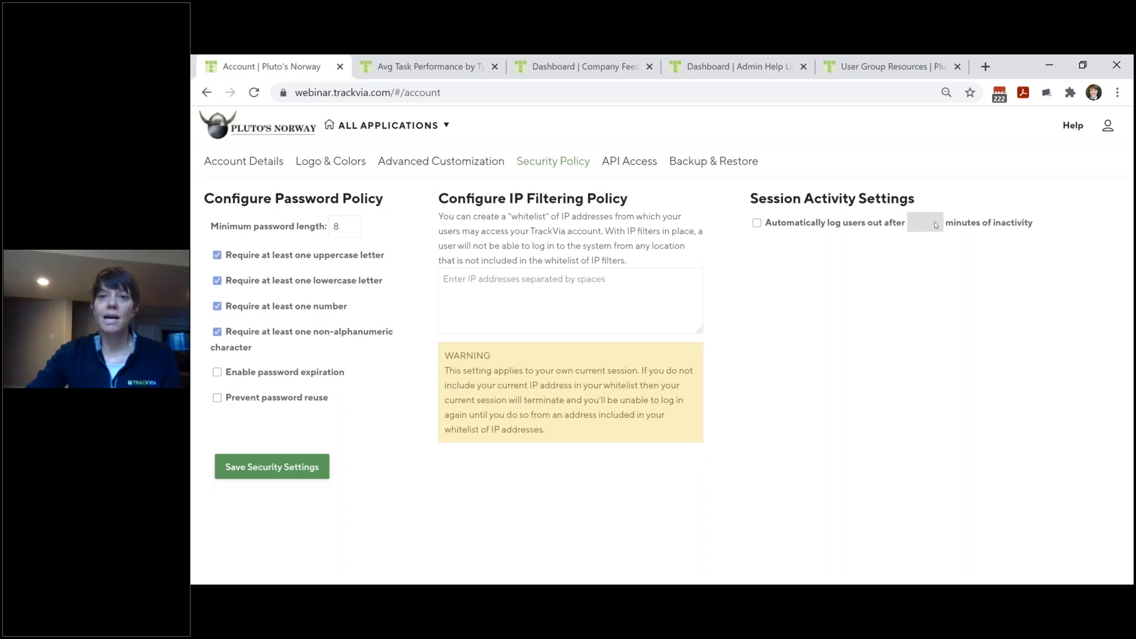
click(639, 161)
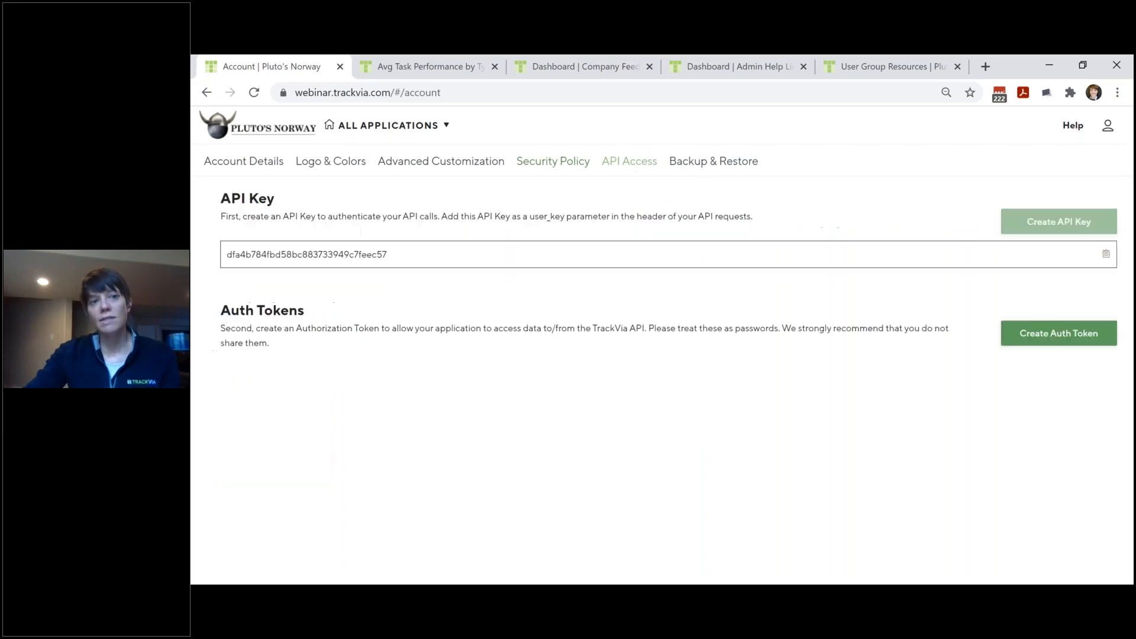
click(731, 166)
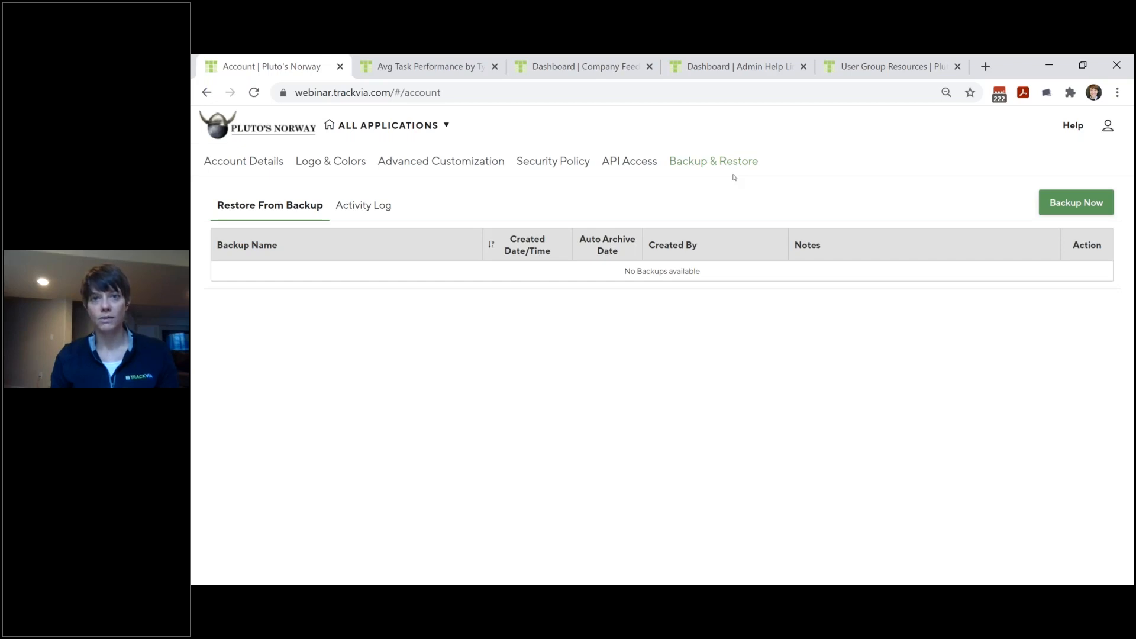
Minimize the browser to return to the slide show and advance to the Final Notes slide.
click(1048, 70)
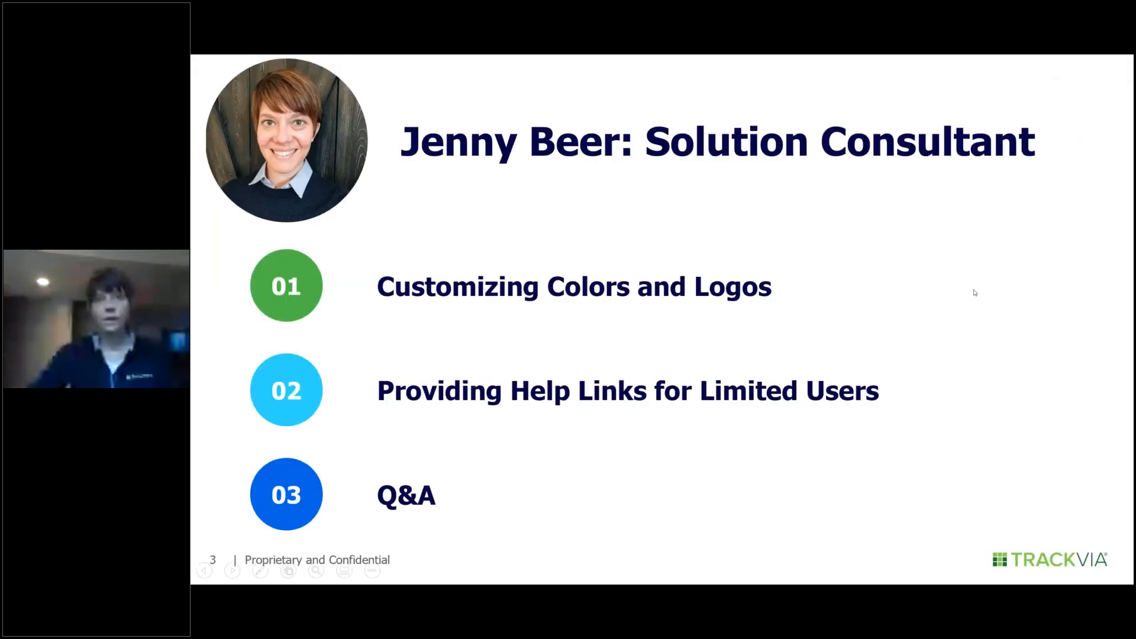
click(975, 293)
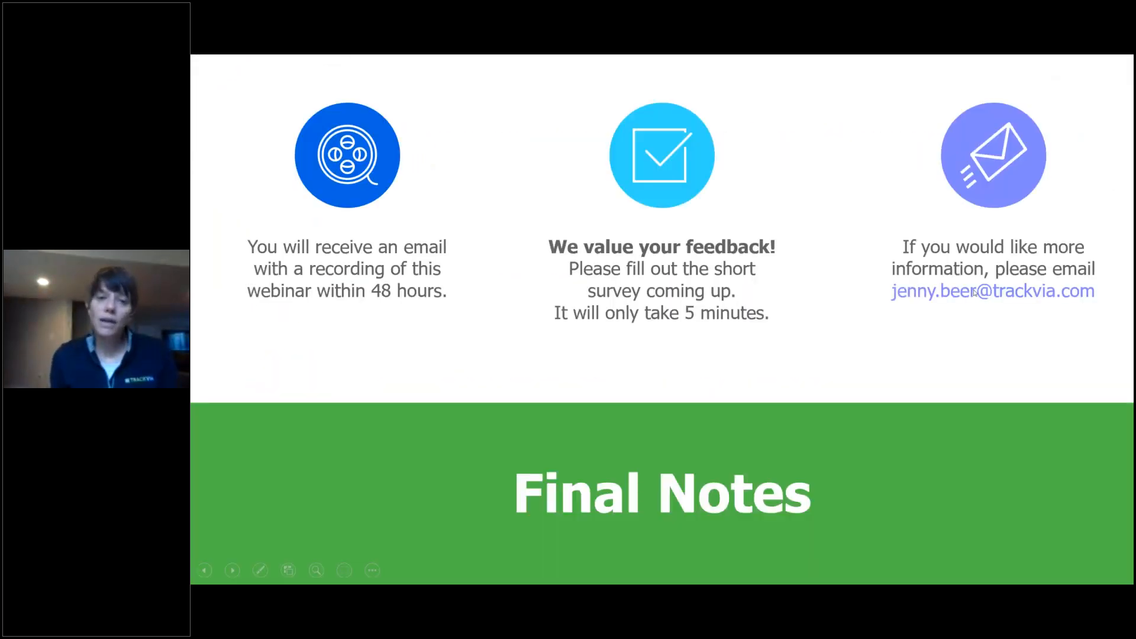